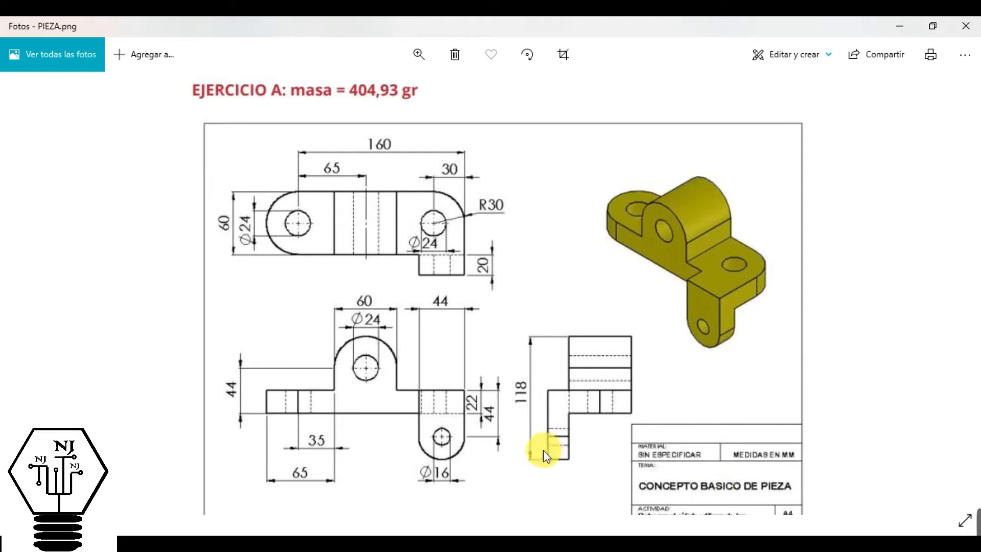
Switch to SOLIDWORKS and start a new sketch on the Planta plane
key("alt+Tab")
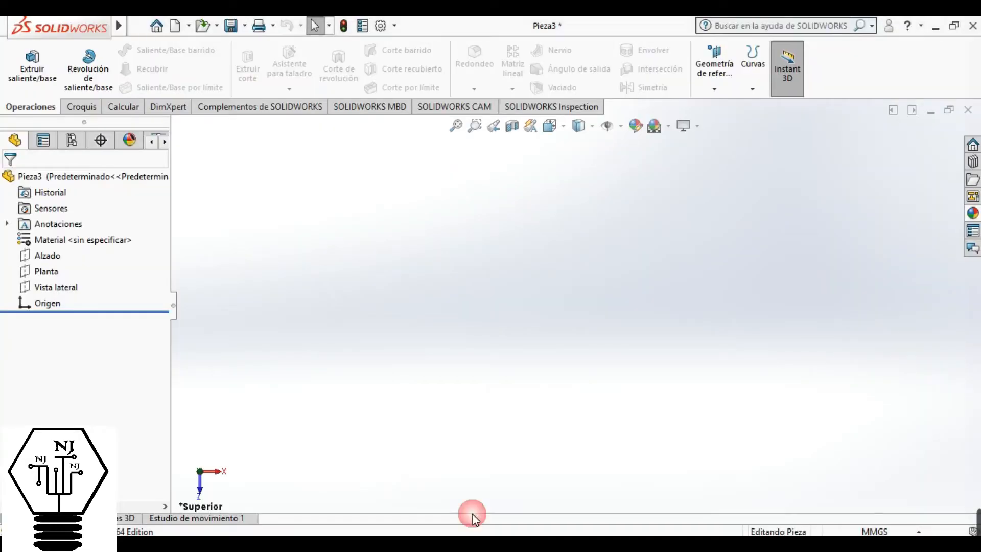
left_click(47, 271)
left_click(85, 247)
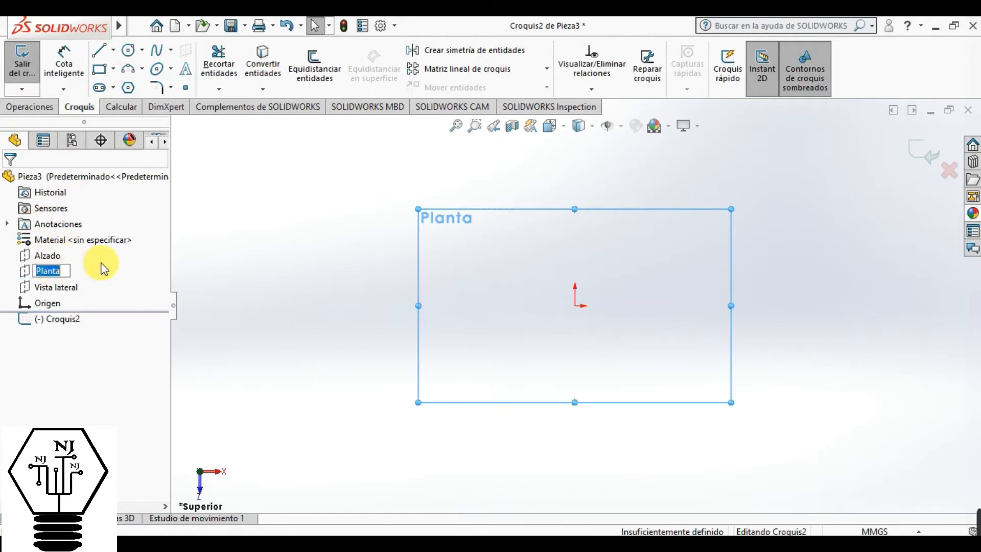
left_click(46, 274)
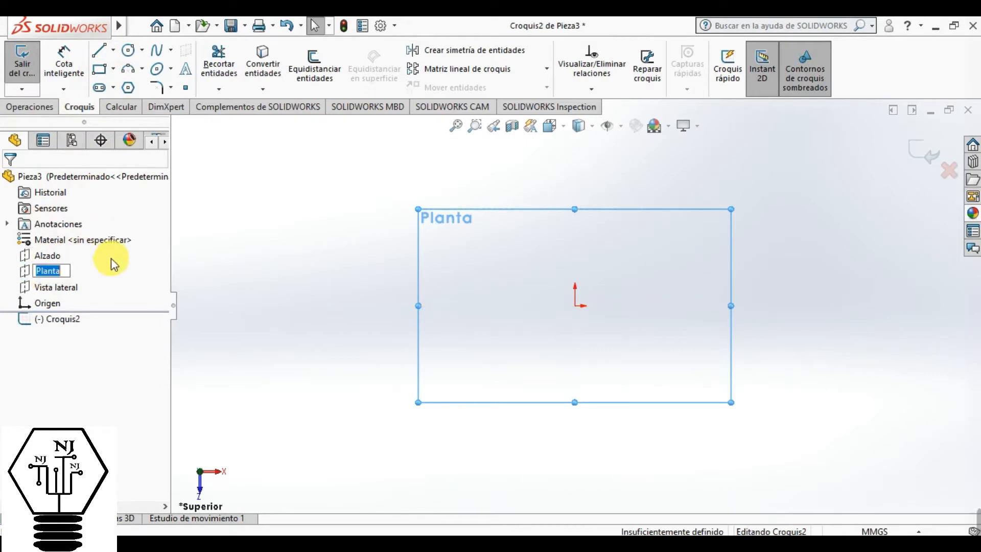
Draw a horizontal line rightward from the origin and dimension its length to 130 mm
left_click(575, 306)
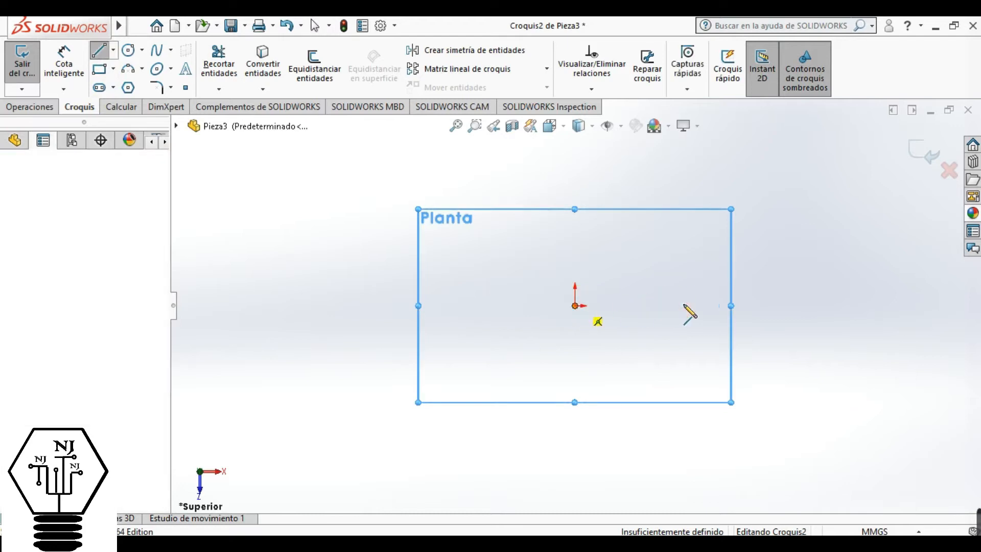
left_click(732, 306)
left_click(70, 63)
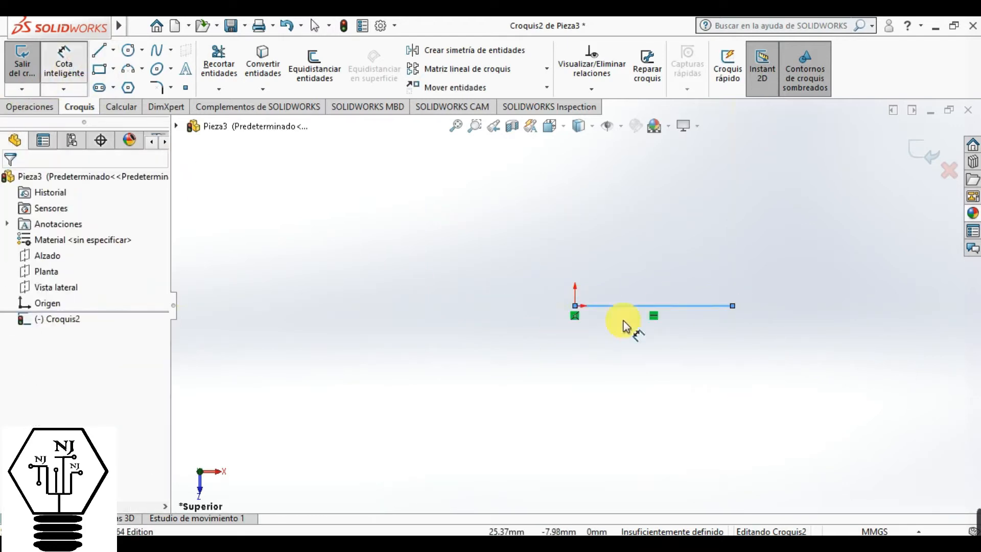
left_click(624, 306)
left_click(628, 251)
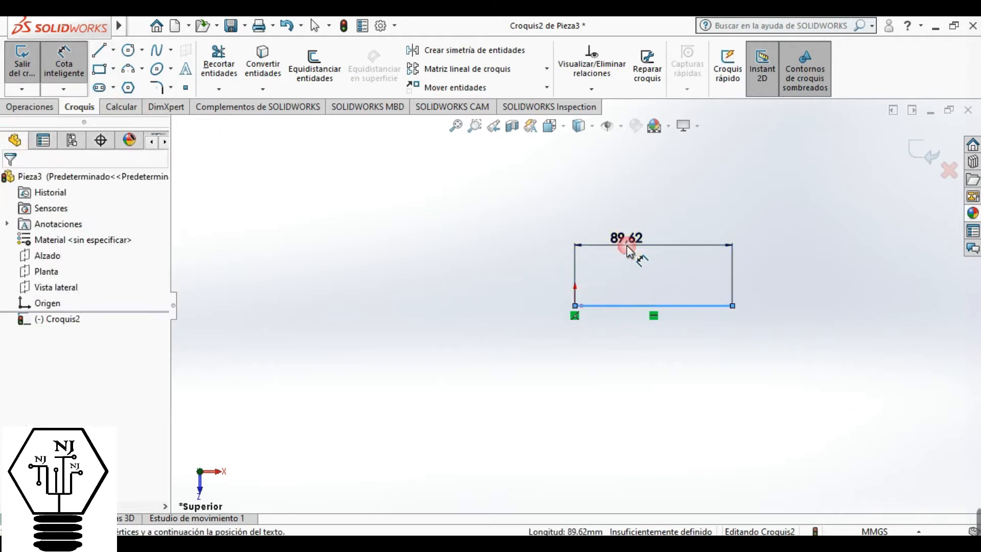
type("130")
key("Return")
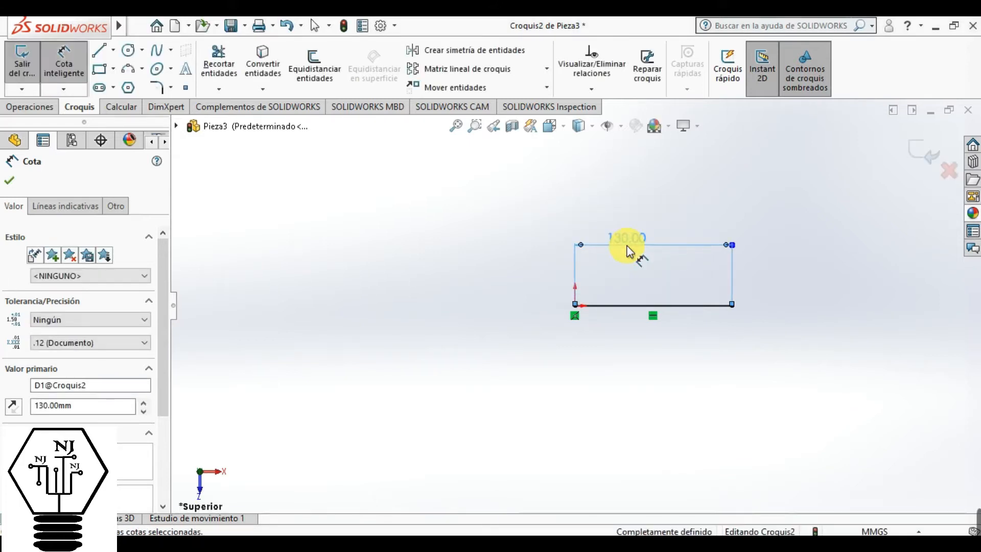
Draw a vertical line downward from the right end of the 130 mm line and dimension it to 60 mm
left_click(98, 52)
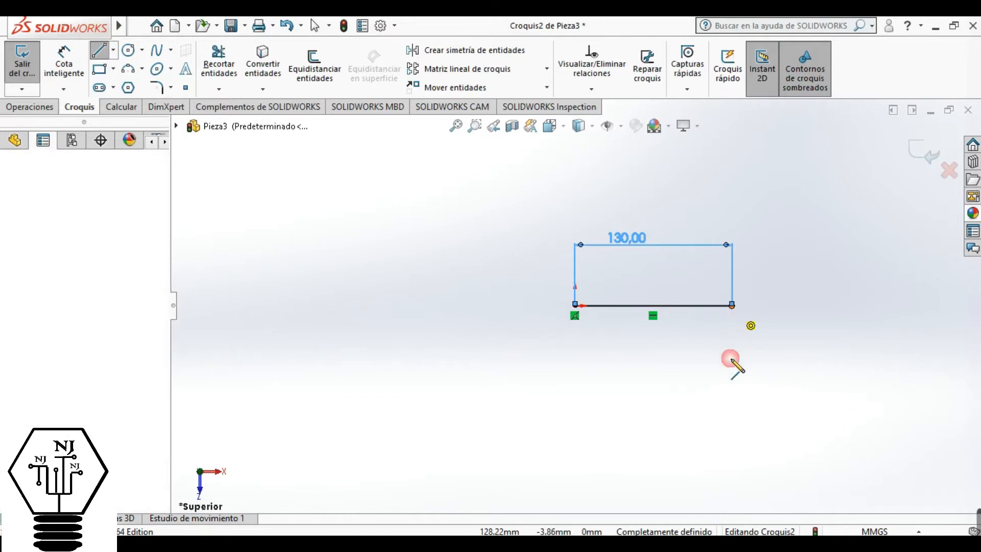
left_click(732, 376)
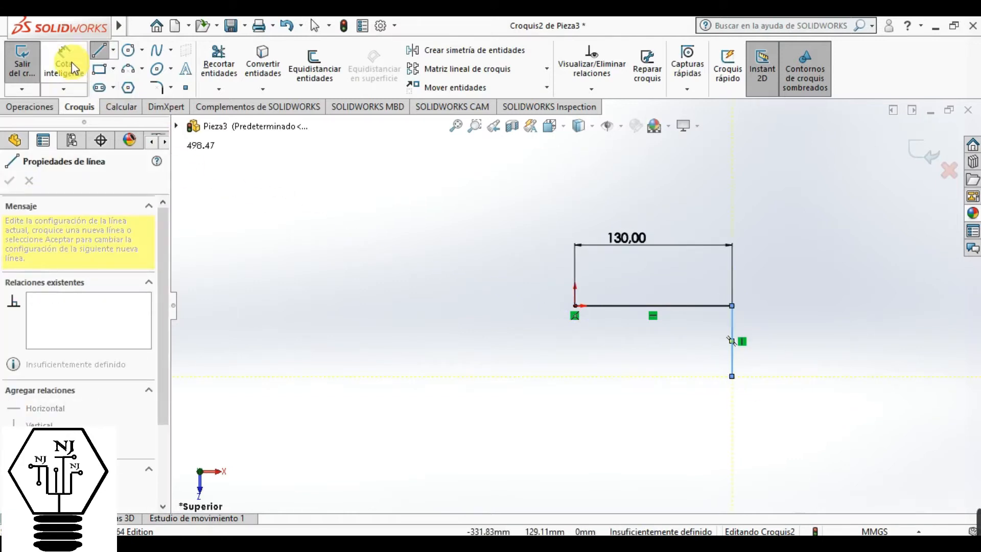
left_click(64, 64)
left_click(732, 342)
left_click(795, 346)
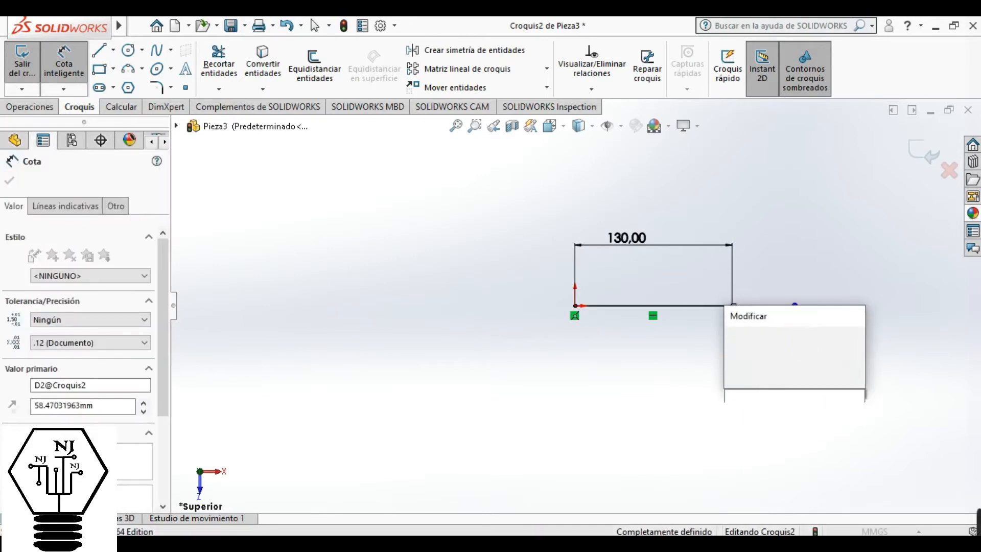
type("60+")
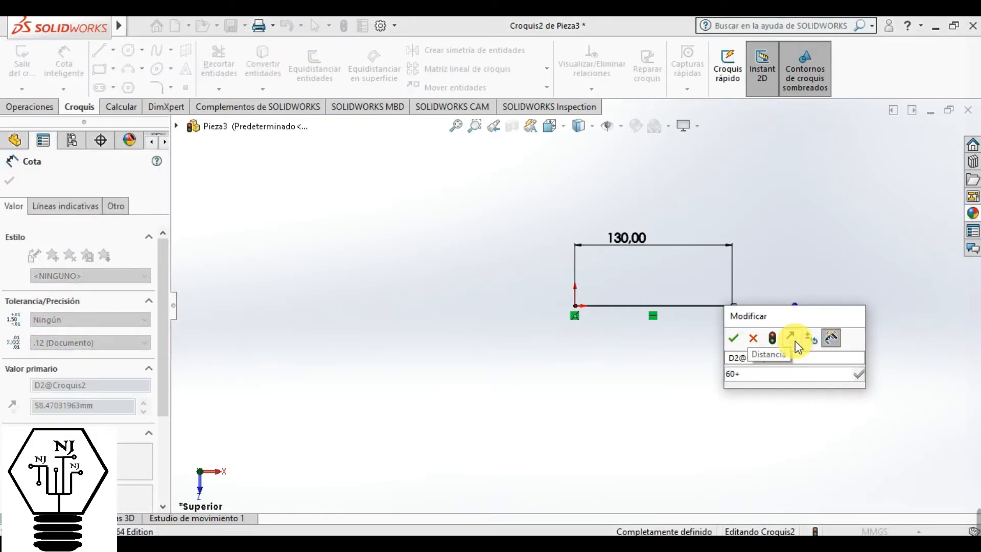
key("Return")
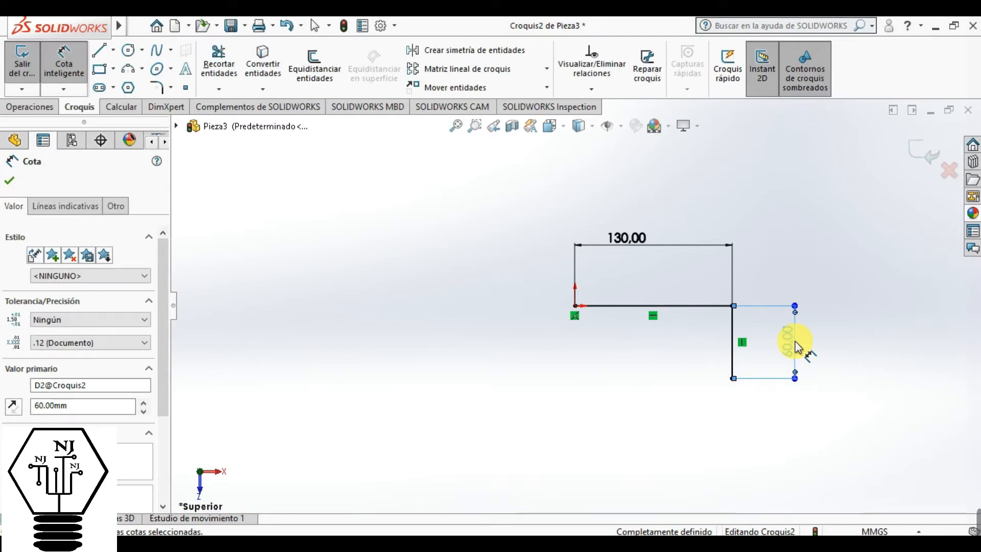
Draw a horizontal line leftward from the lower end of the 60 mm line and dimension it to 116 mm
left_click(99, 50)
left_click(732, 378)
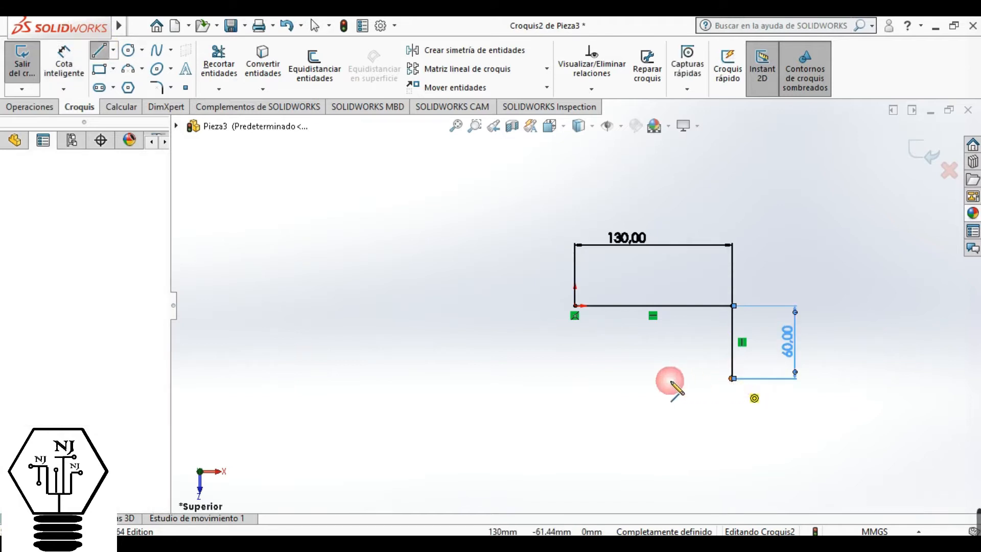
left_click(592, 378)
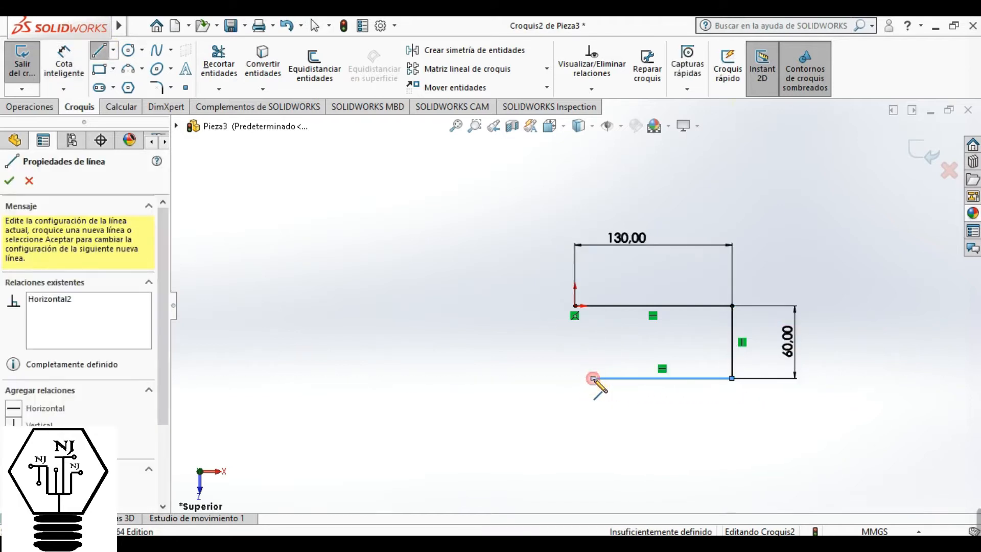
left_click(67, 51)
left_click(639, 379)
left_click(638, 420)
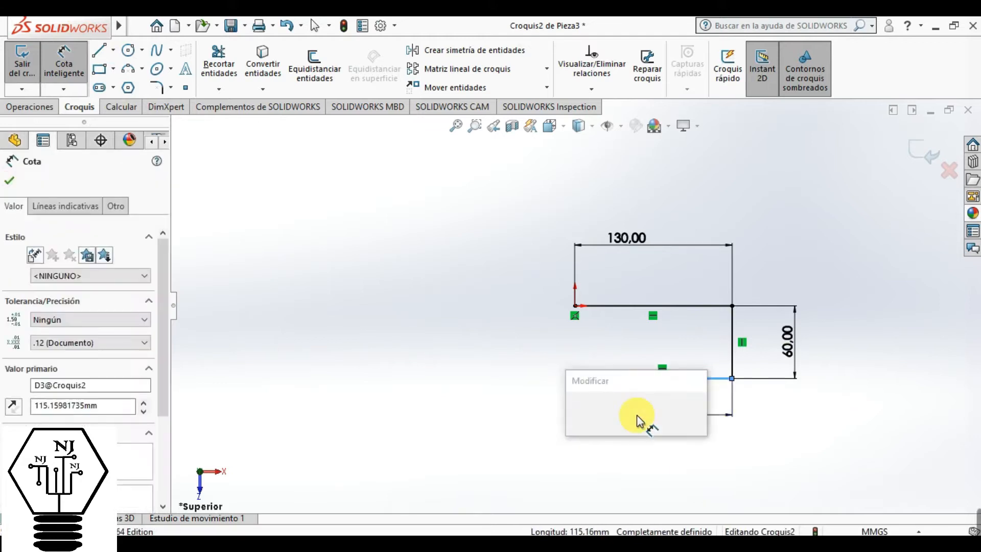
type("116")
key("Return")
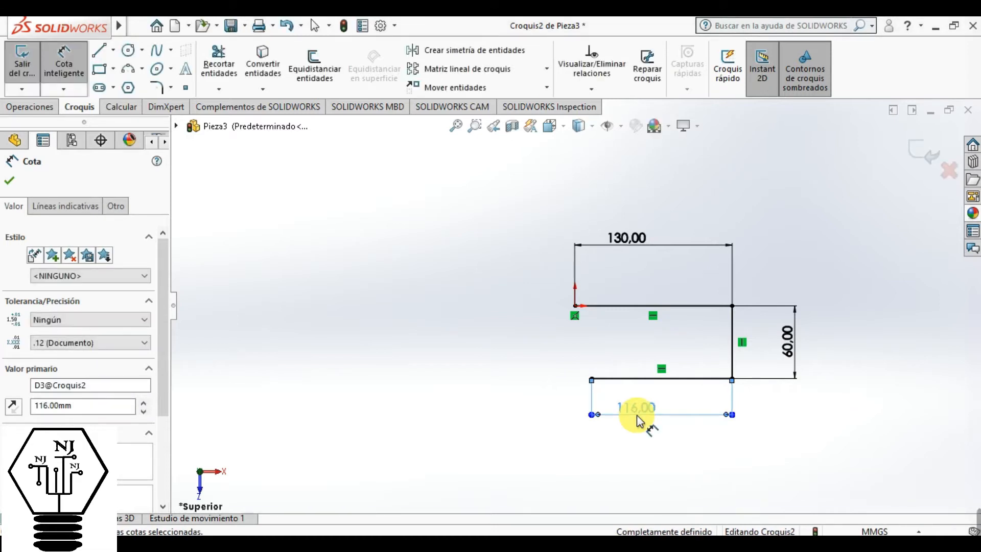
Draw a three-point arc of 180° and radius 30 between the ends of the vertical 60 mm line, bulging outward to the right
left_click(141, 69)
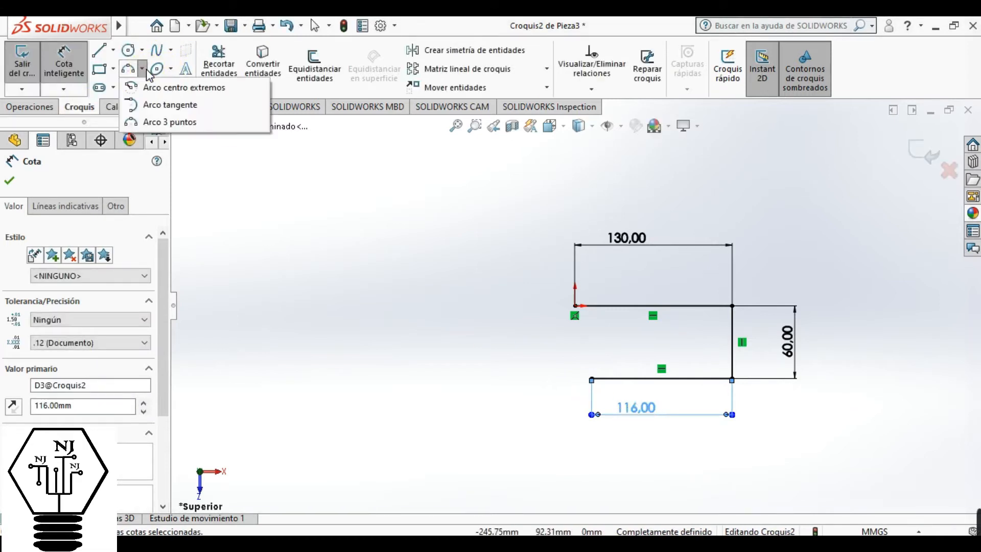
left_click(152, 124)
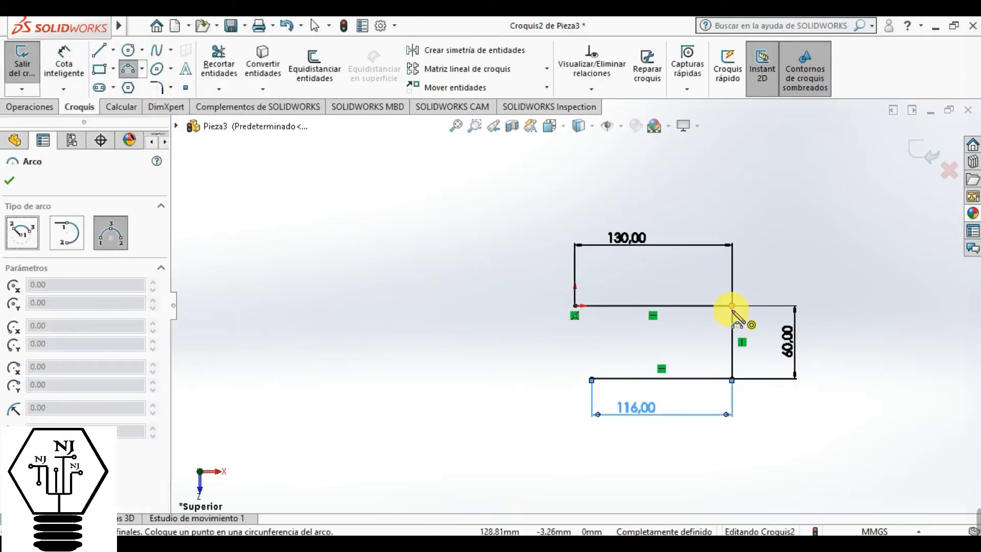
left_click(732, 305)
left_click(733, 378)
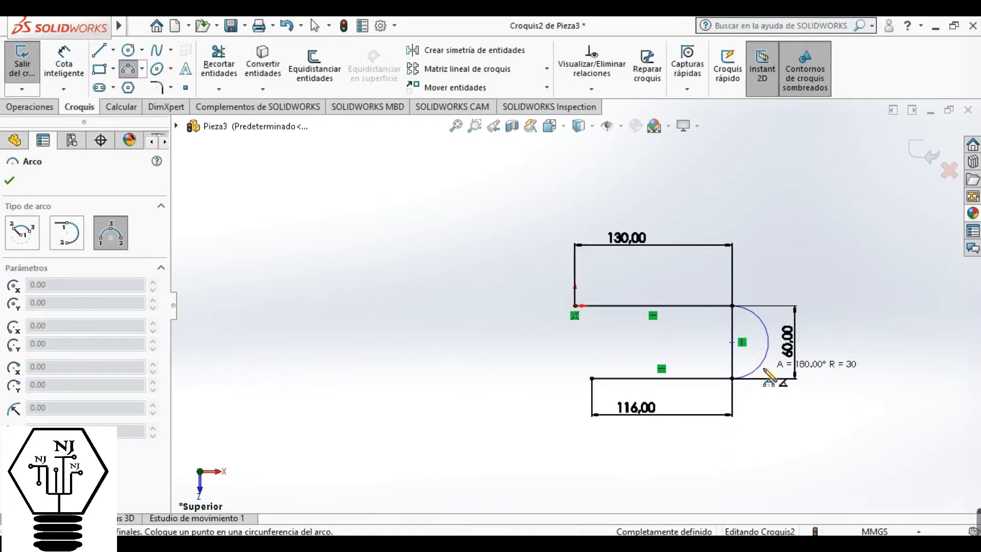
left_click(768, 376)
Add a driven radius dimension to the end arc
left_click(64, 61)
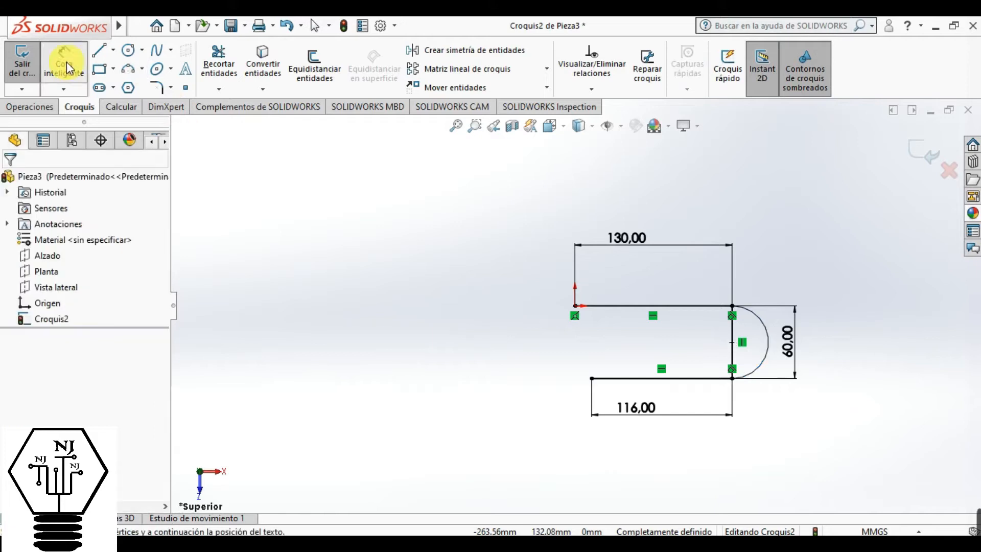
left_click(779, 349)
left_click(842, 327)
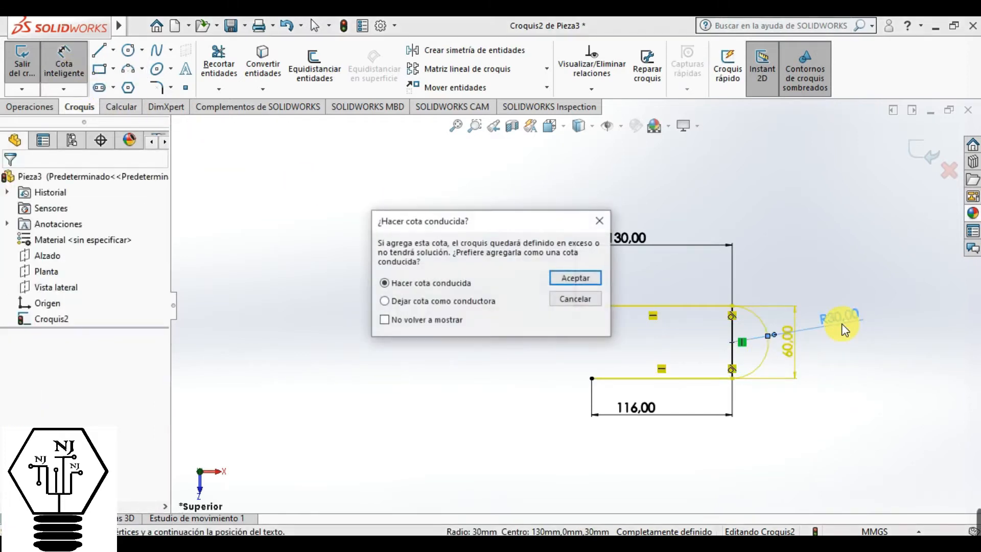
key("Return")
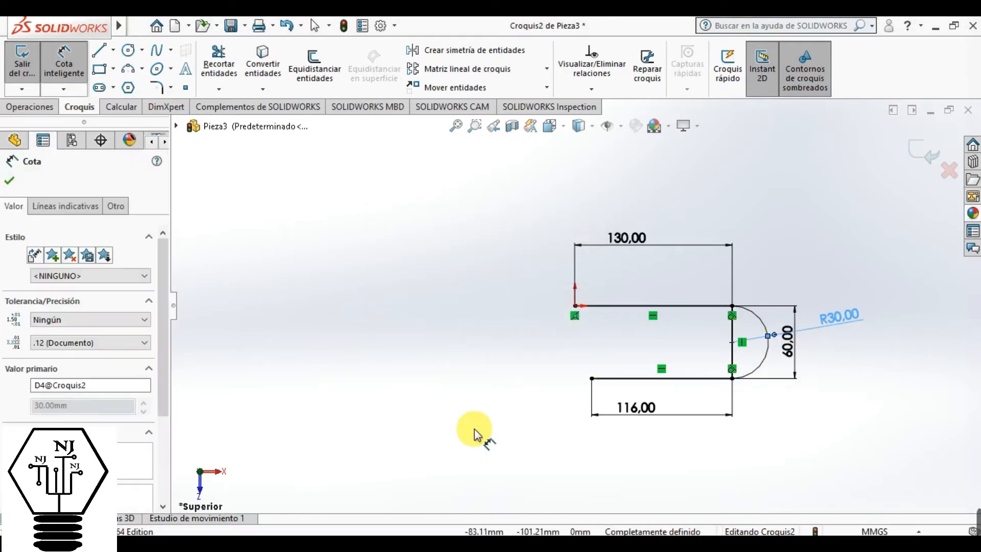
Draw a vertical line downward from the left end of the 116 mm line and dimension it to 20 mm
left_click(99, 50)
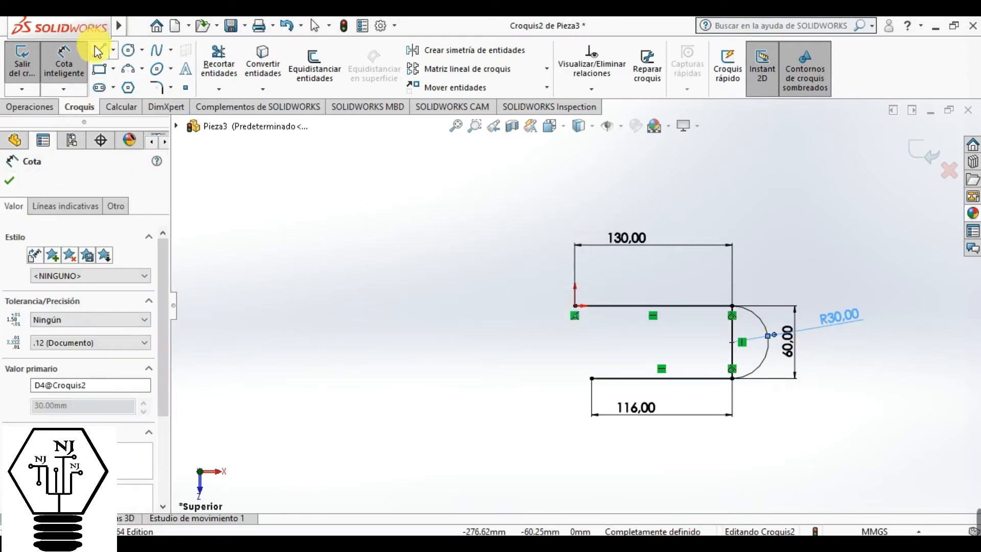
left_click(587, 406)
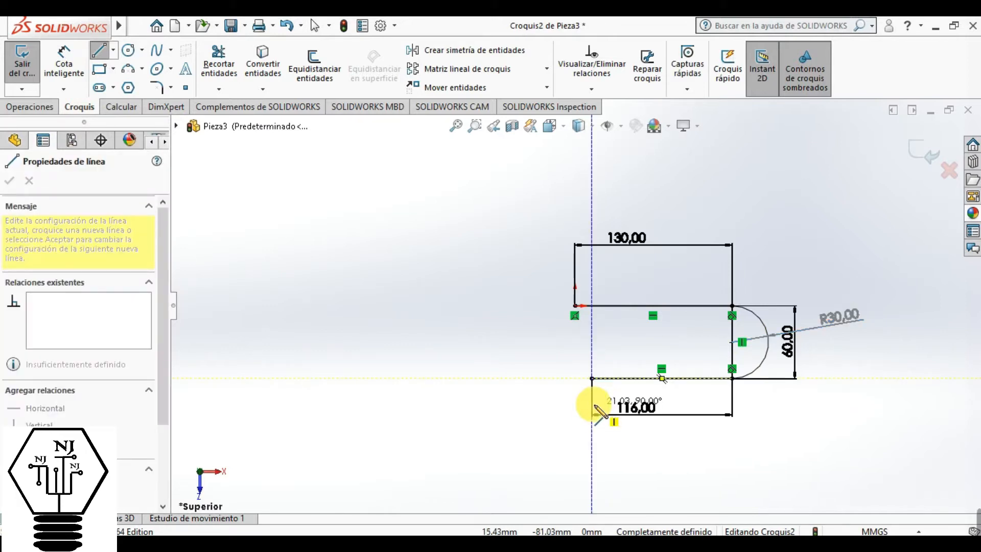
left_click(592, 403)
left_click(64, 61)
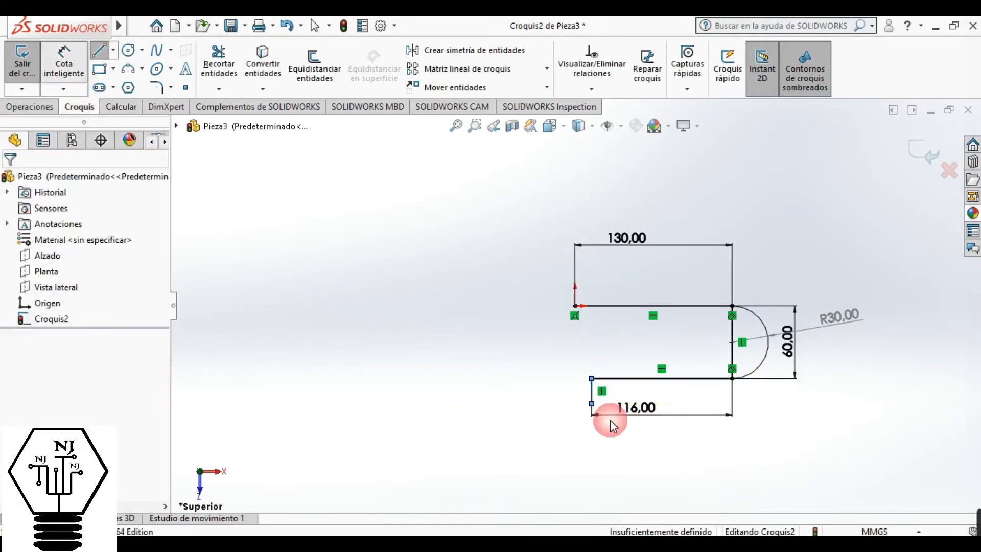
scroll(612, 394, "down", 4)
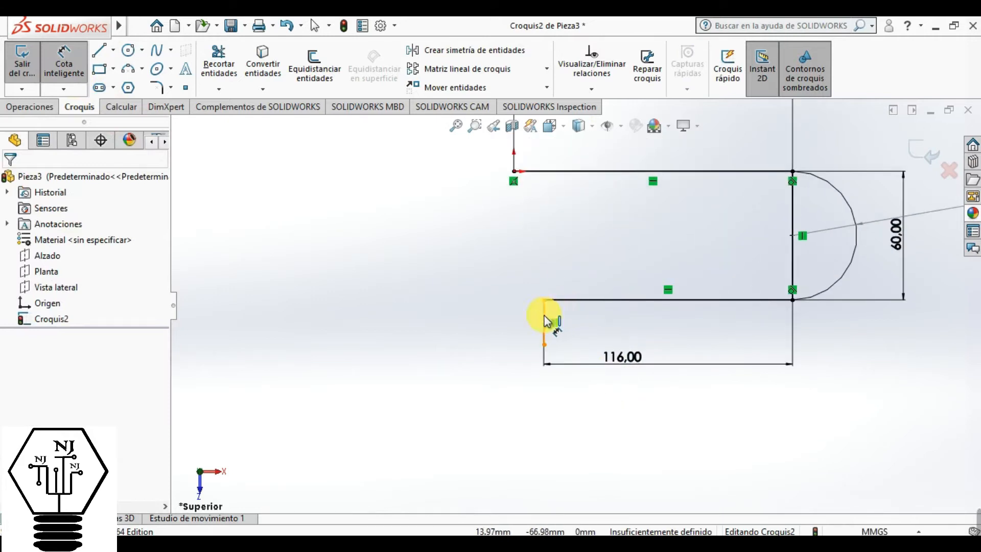
left_click(545, 321)
left_click(587, 324)
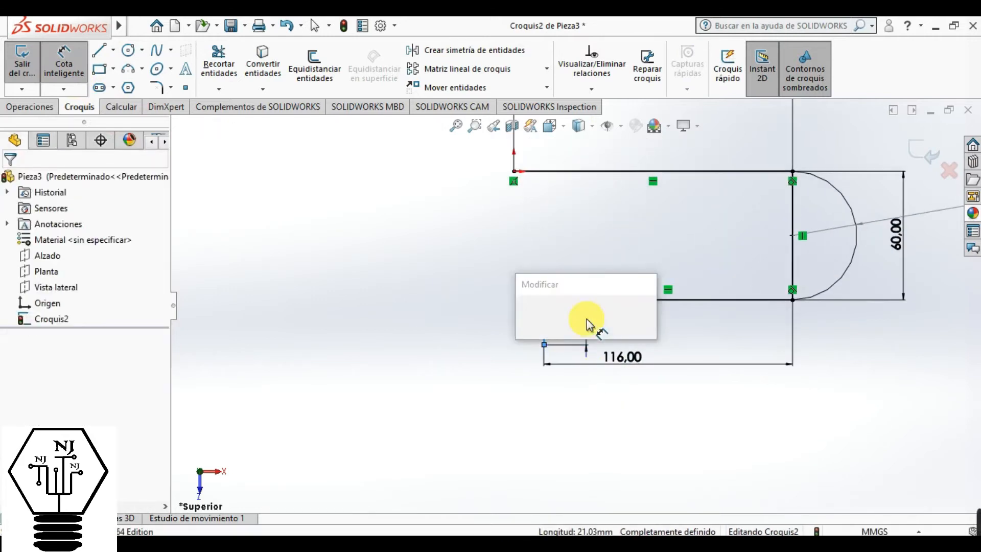
type("20")
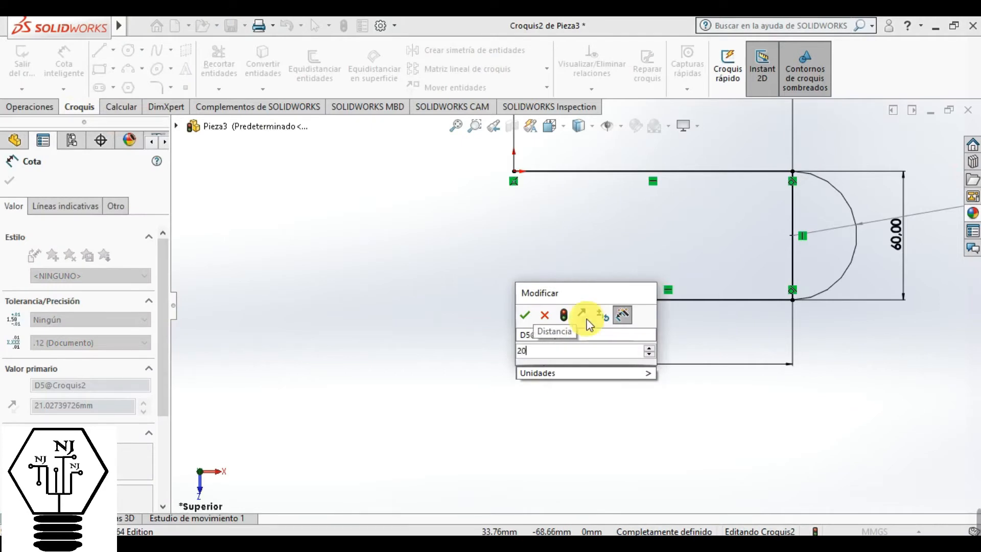
key("Return")
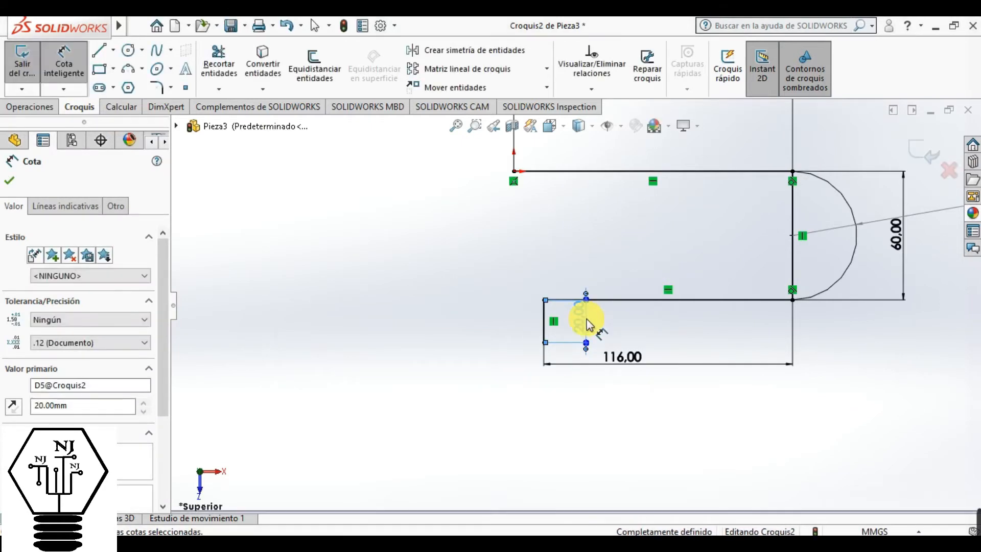
Draw a horizontal line leftward from the lower end of the 20 mm line and dimension it to 44 mm
left_click(99, 50)
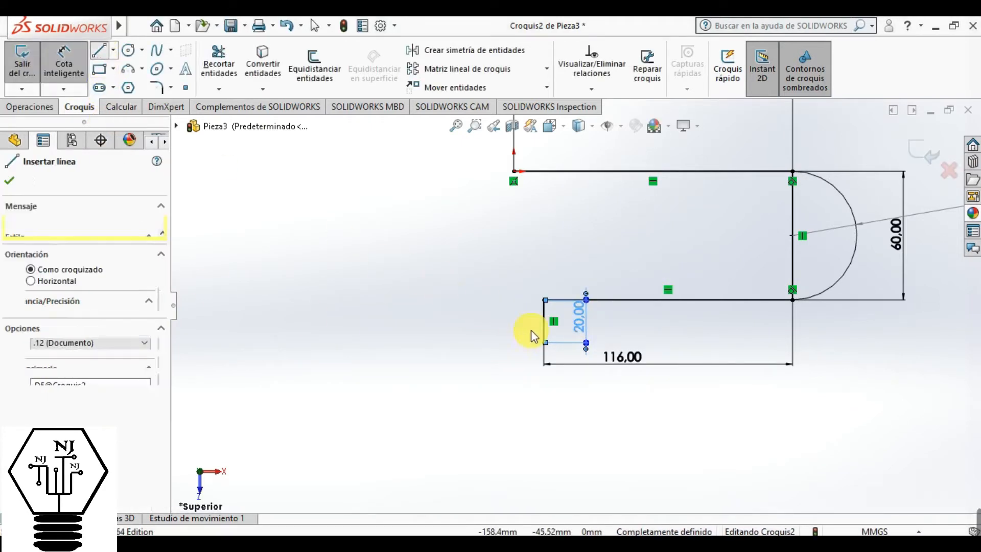
left_click(544, 342)
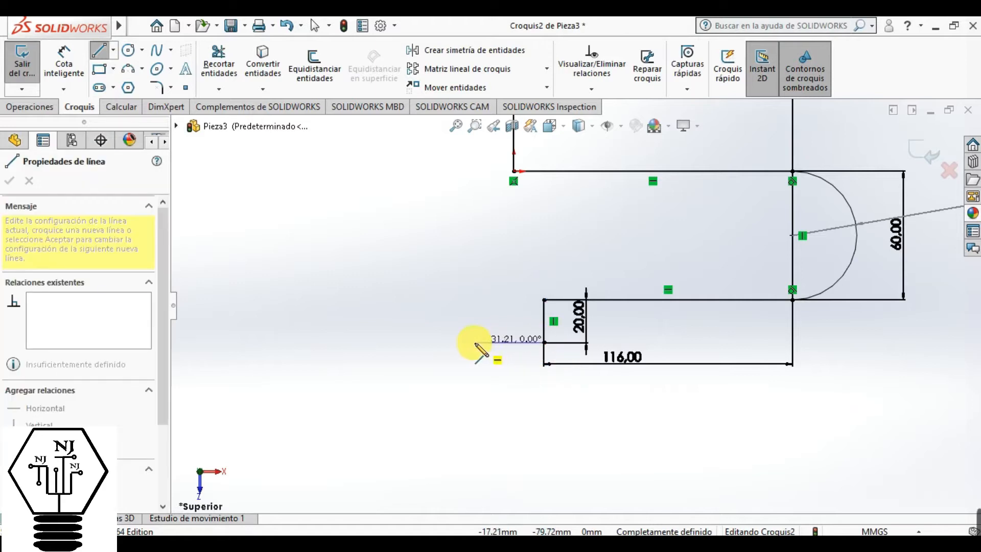
left_click(473, 343)
left_click(64, 60)
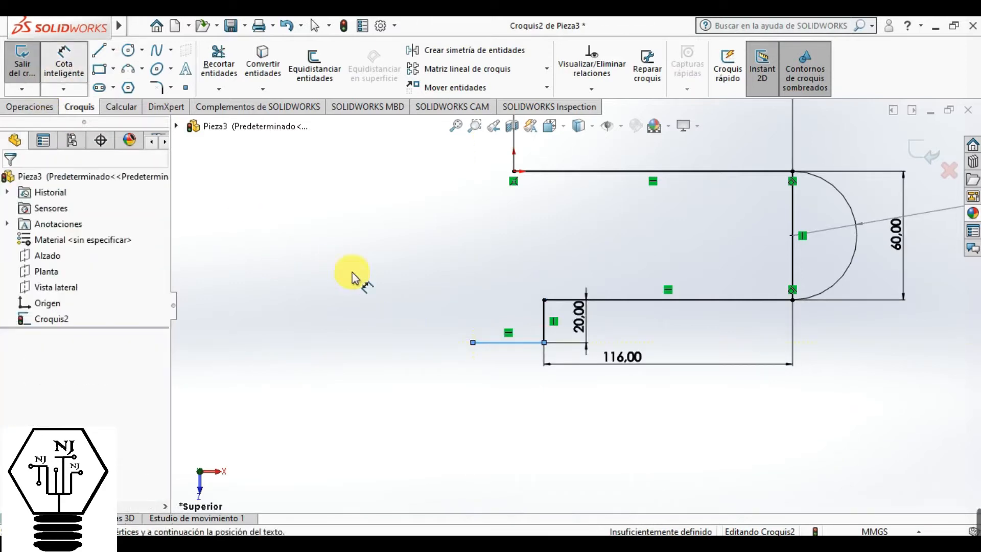
left_click(490, 342)
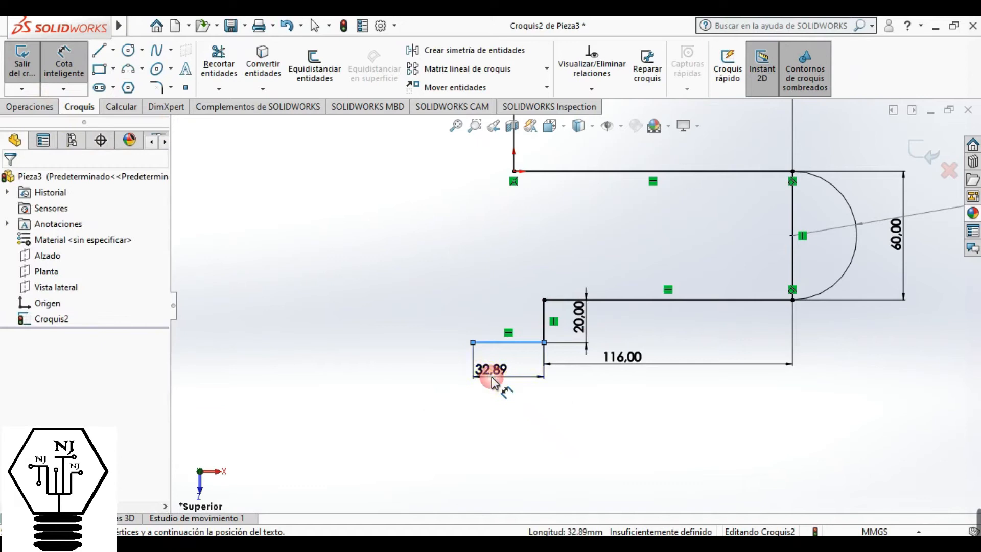
left_click(492, 382)
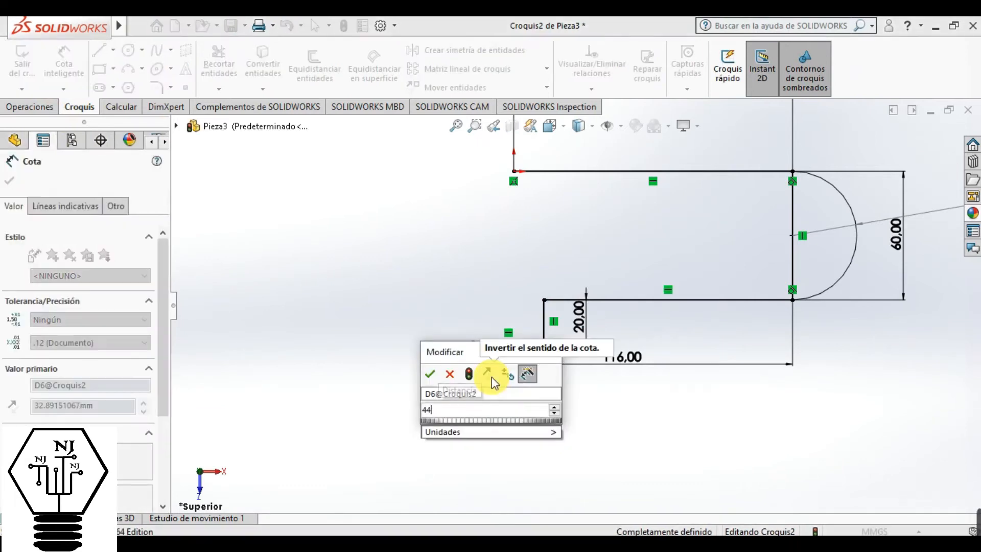
key("Return")
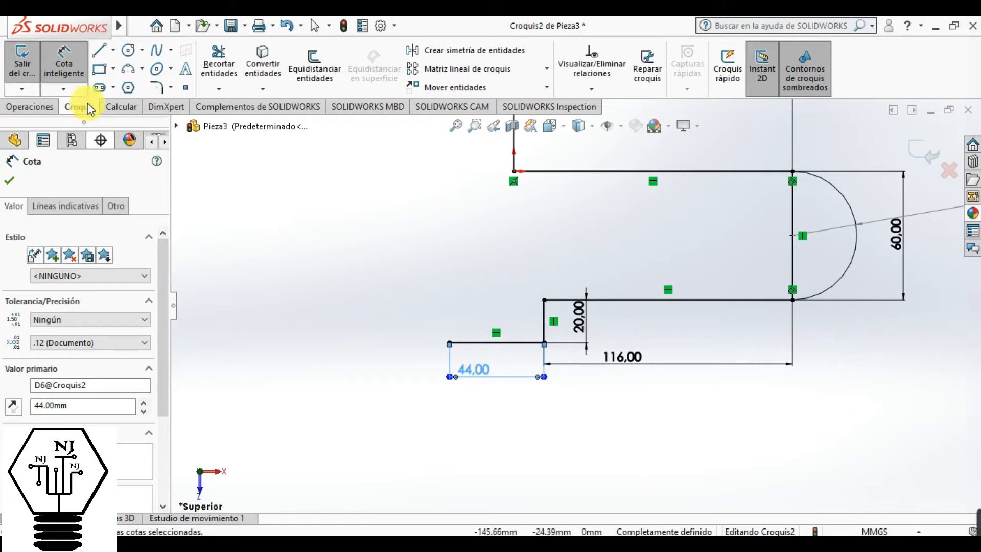
Draw a vertical line upward from the left end of the 44 mm line and dimension it to 20 mm
left_click(99, 50)
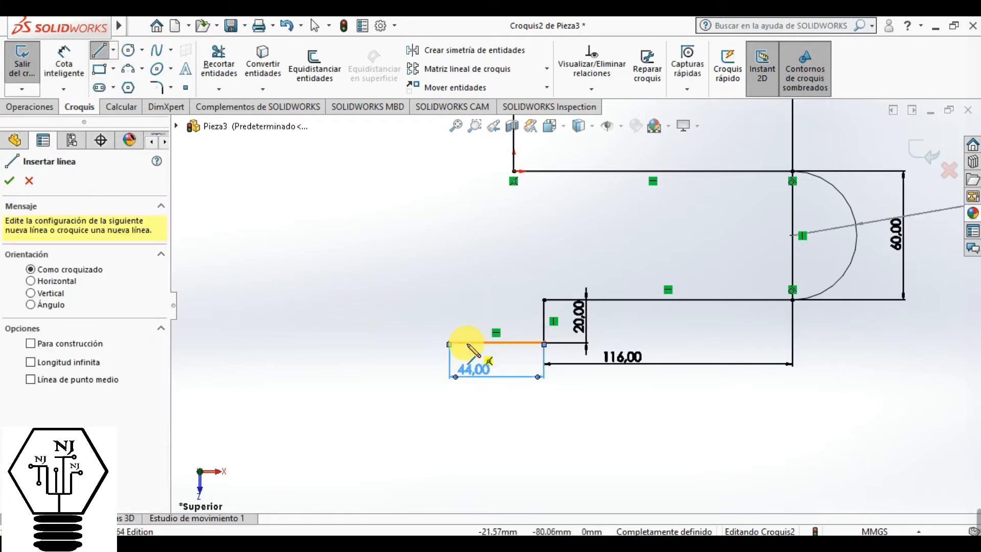
left_click(449, 342)
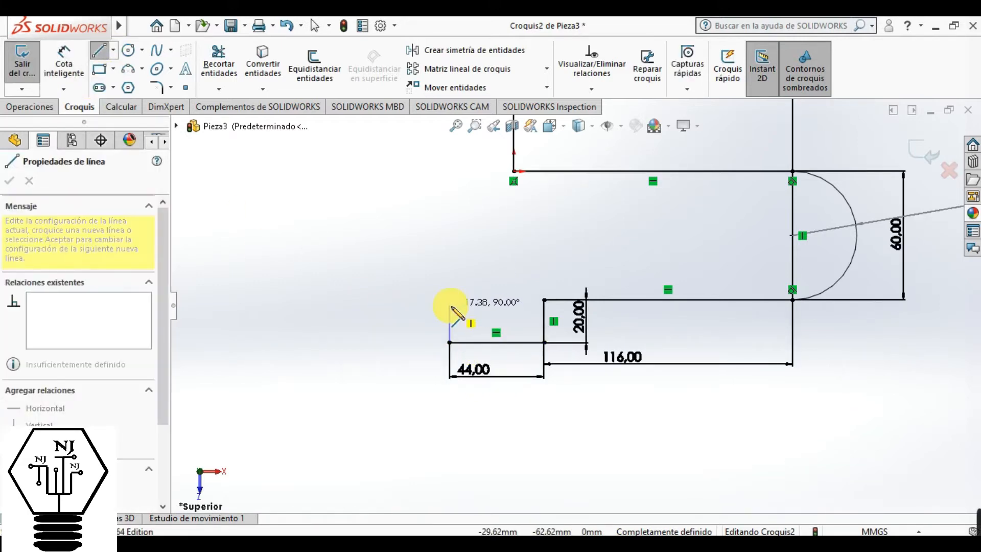
double_click(450, 306)
key("Escape")
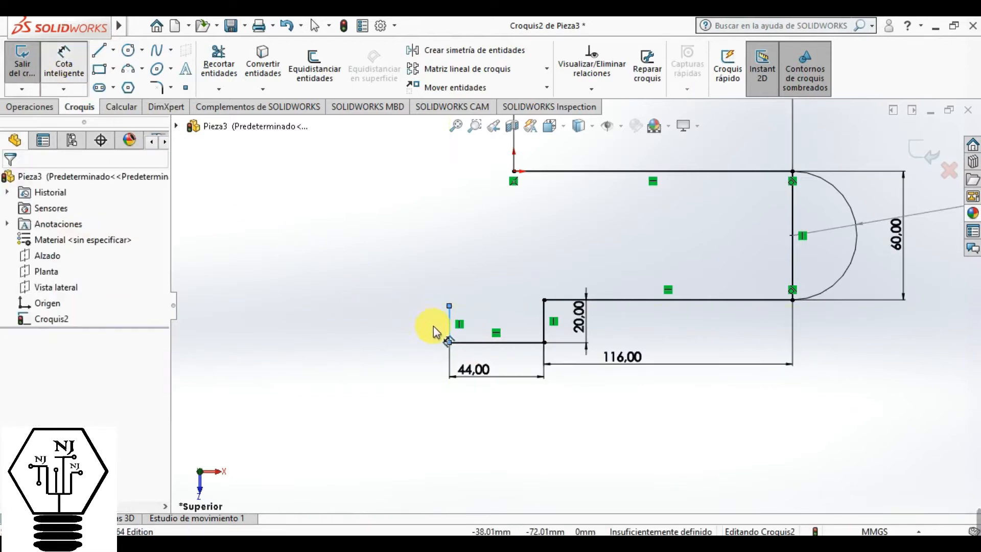
key("d")
left_click(449, 327)
left_click(419, 328)
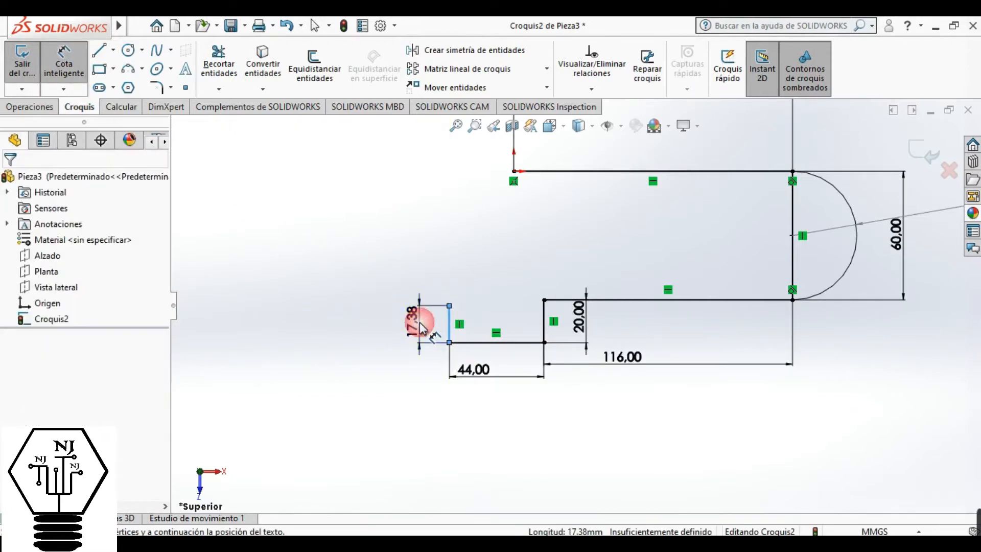
type("20")
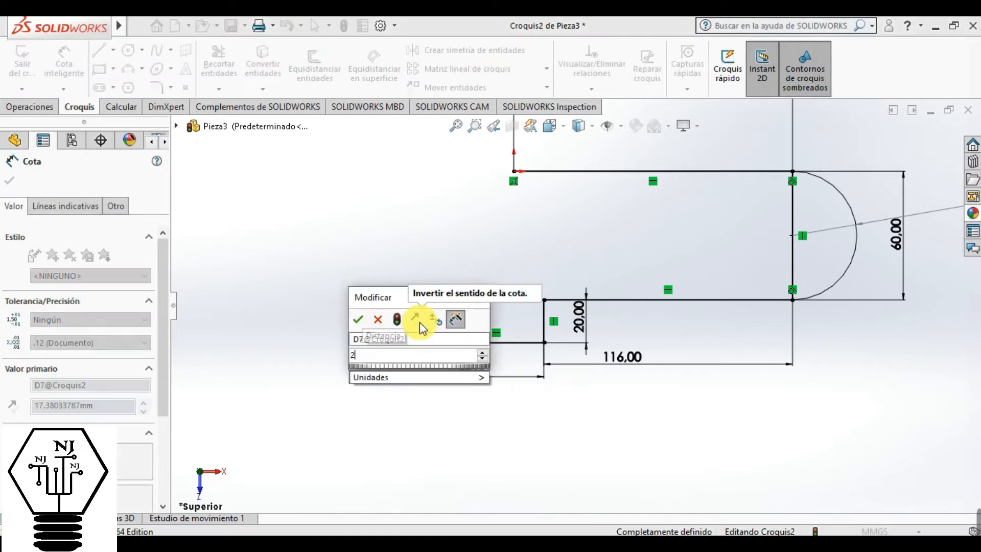
key("Return")
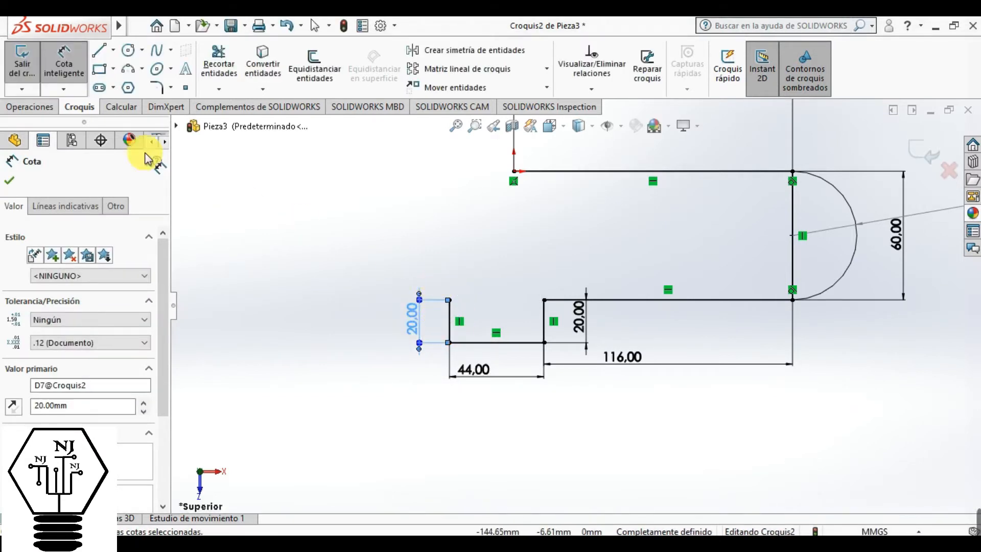
Draw a tangent arc from the origin curving down to the left and set its radius to 30 mm
left_click(141, 68)
left_click(151, 106)
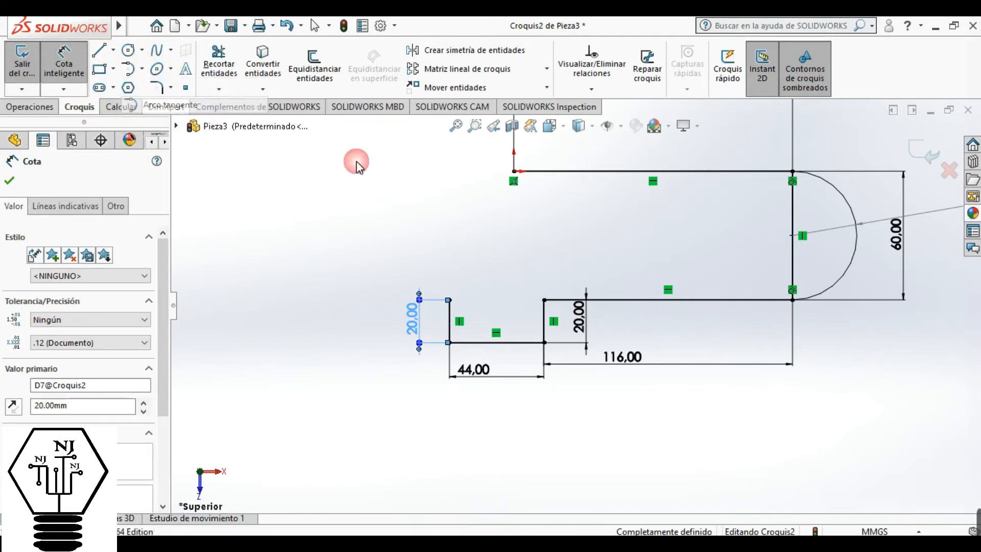
left_click(504, 173)
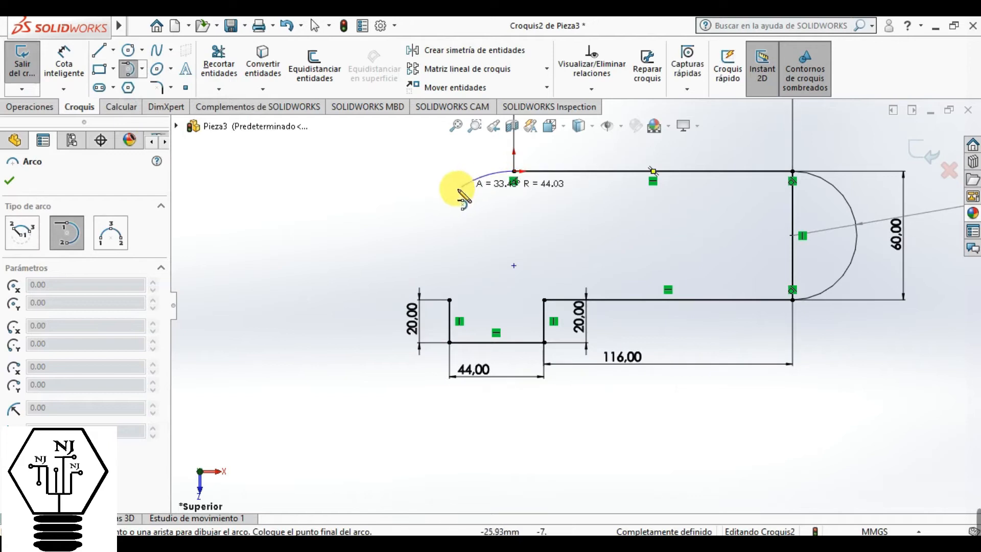
left_click(450, 214)
left_click(64, 64)
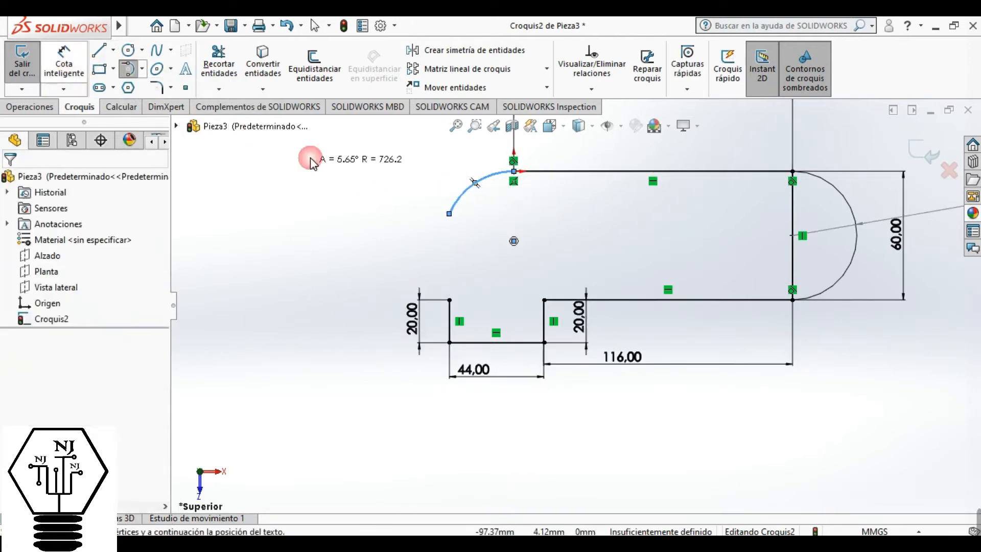
left_click(450, 202)
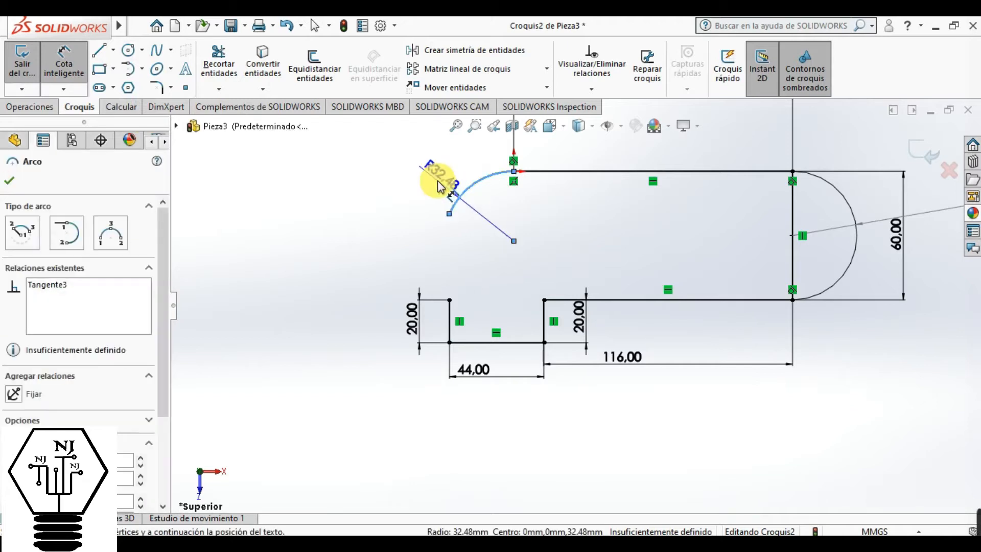
left_click(438, 185)
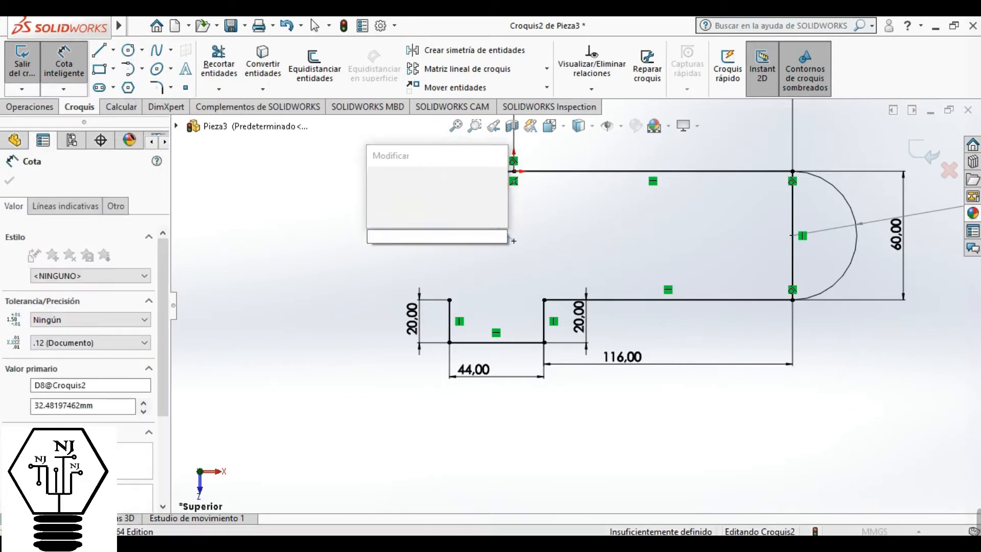
type("30")
key("Return")
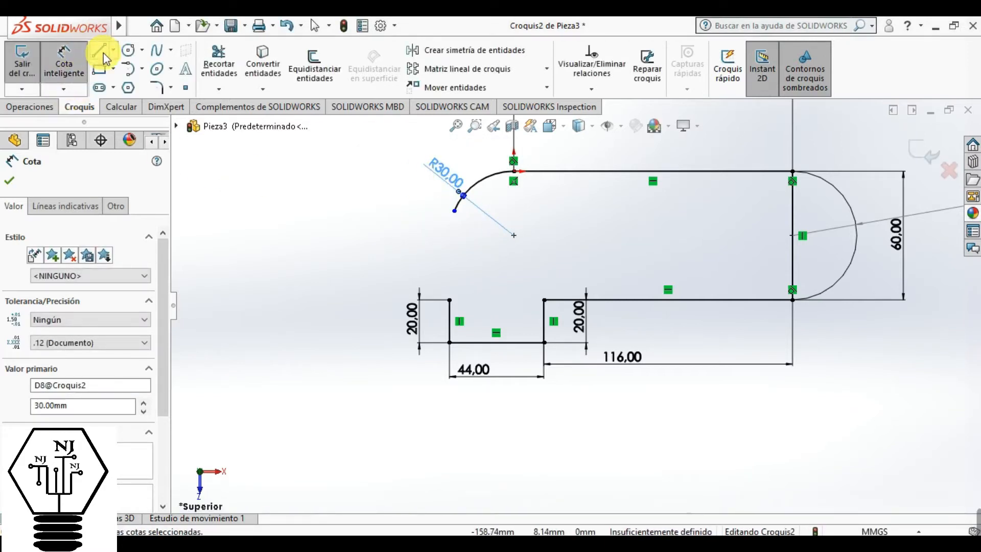
key("l")
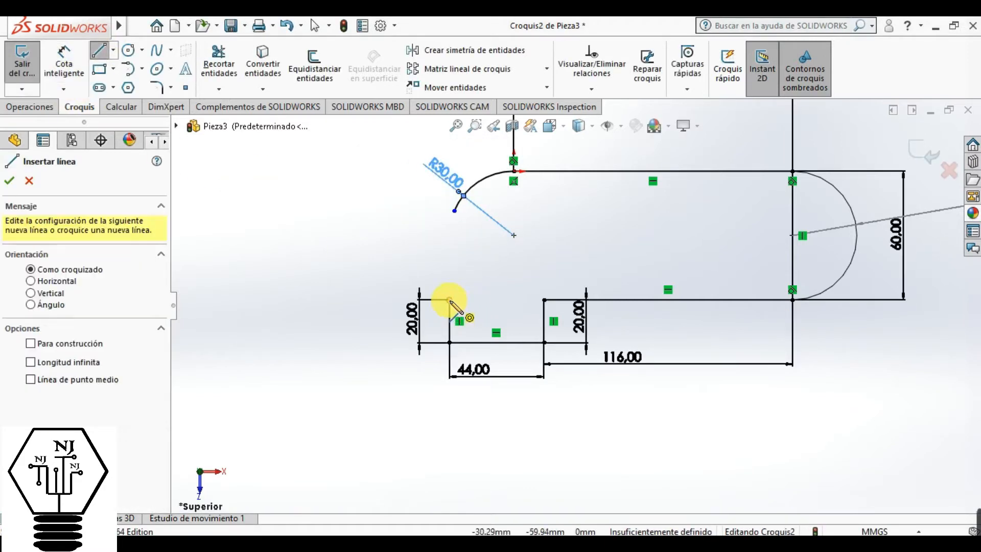
left_click_drag(450, 300, 457, 213)
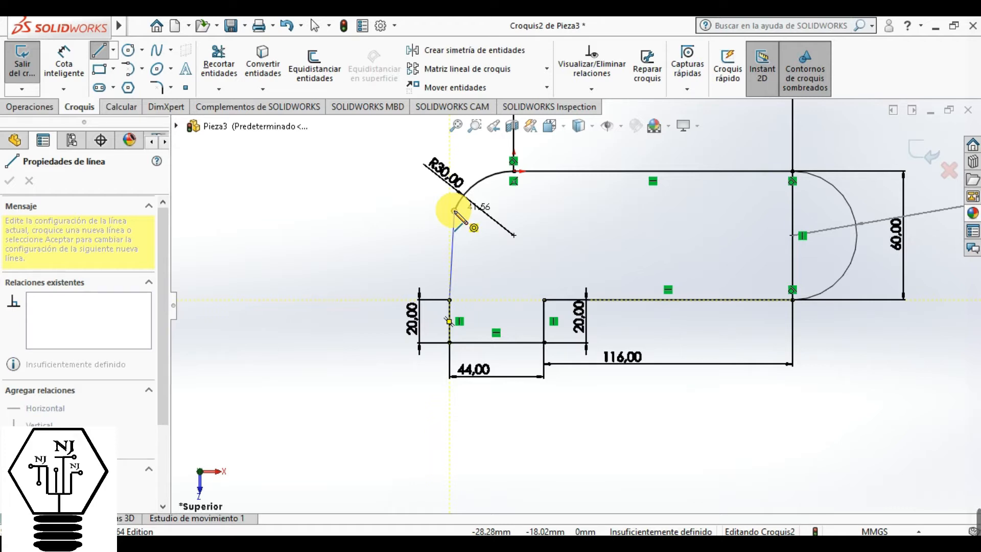
key("Escape")
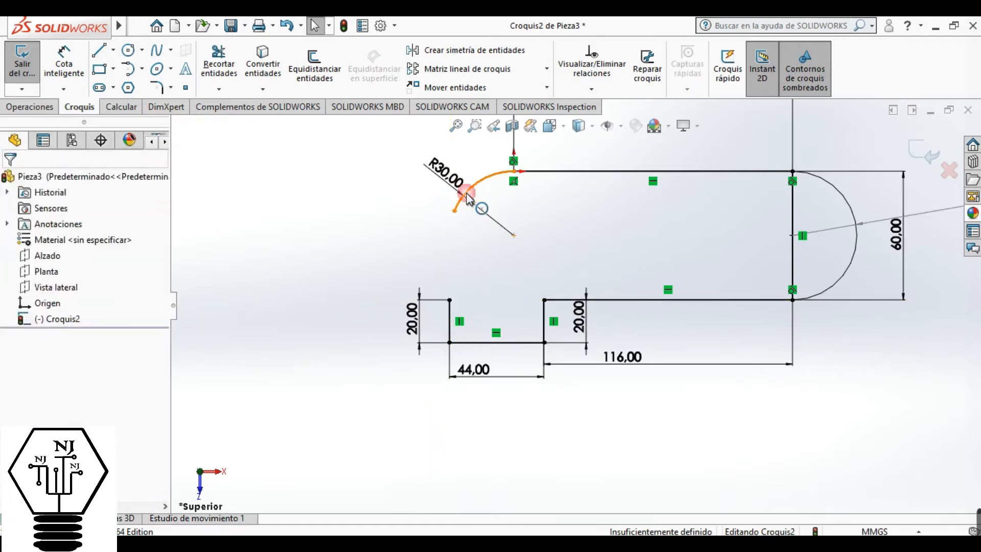
Delete the tangent arc at the upper-left corner together with its radius dimension
left_click(467, 196)
key("Delete")
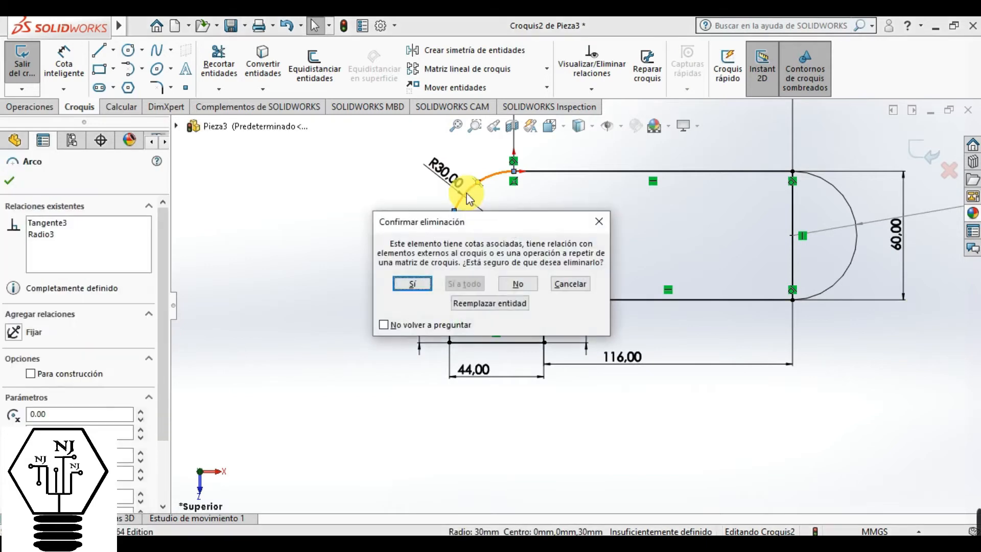
left_click(413, 284)
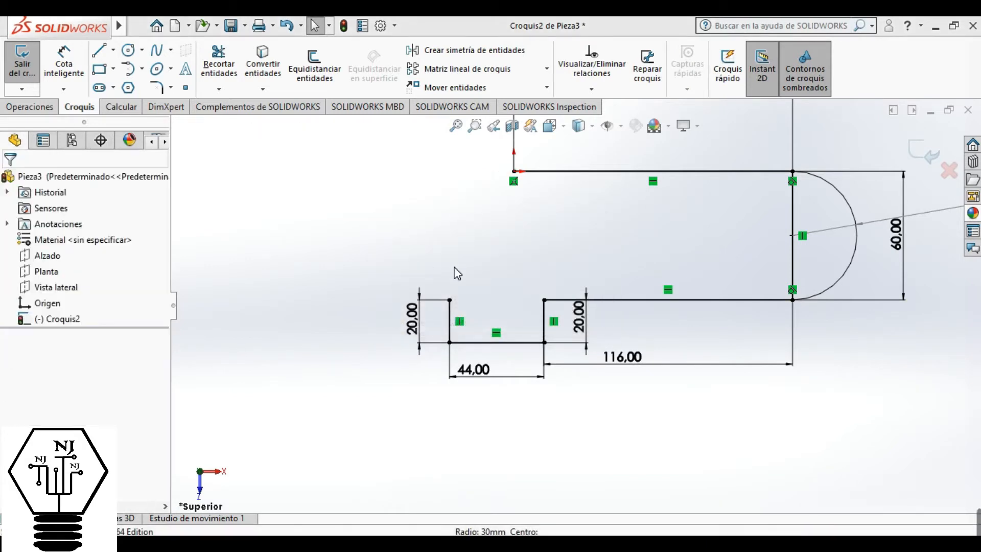
Draw a vertical line about 30 mm long above the left 20 mm line and join it to the origin with a 90° three-point arc of radius 30
left_click(98, 49)
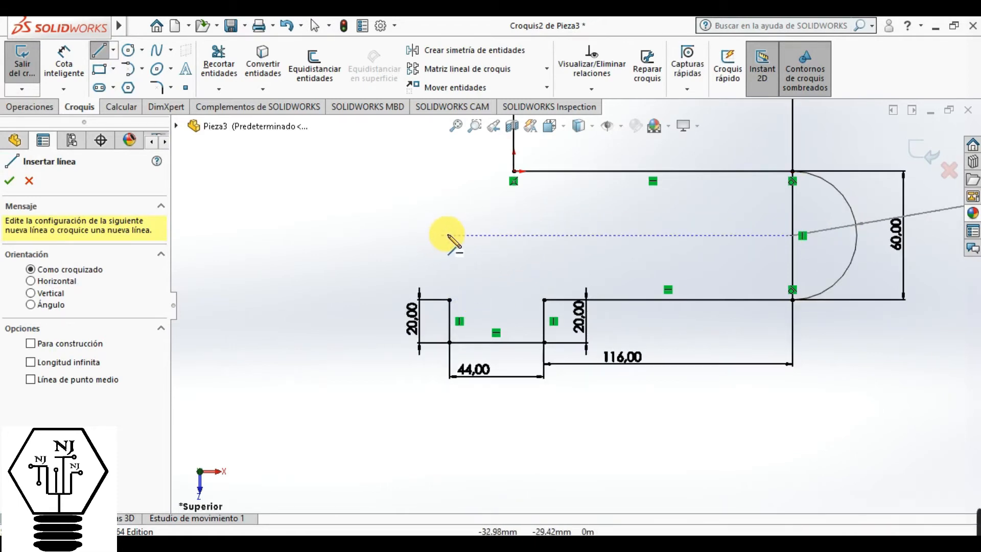
left_click_drag(447, 235, 449, 300)
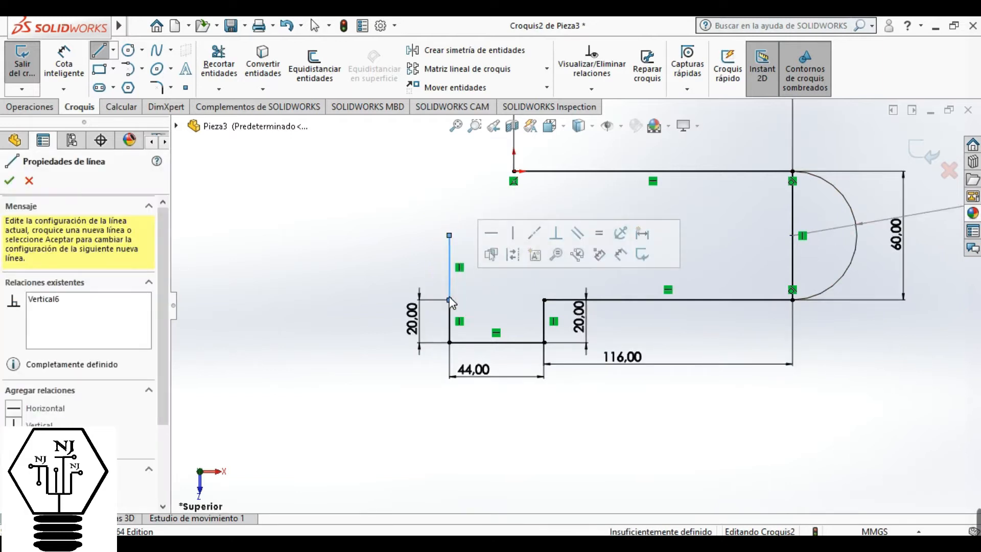
left_click(142, 69)
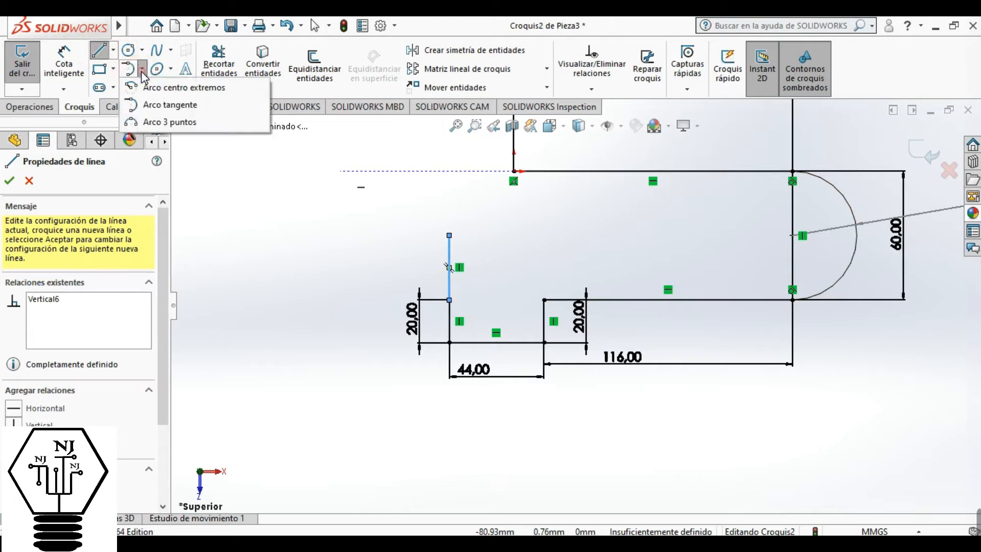
left_click(153, 121)
left_click(513, 171)
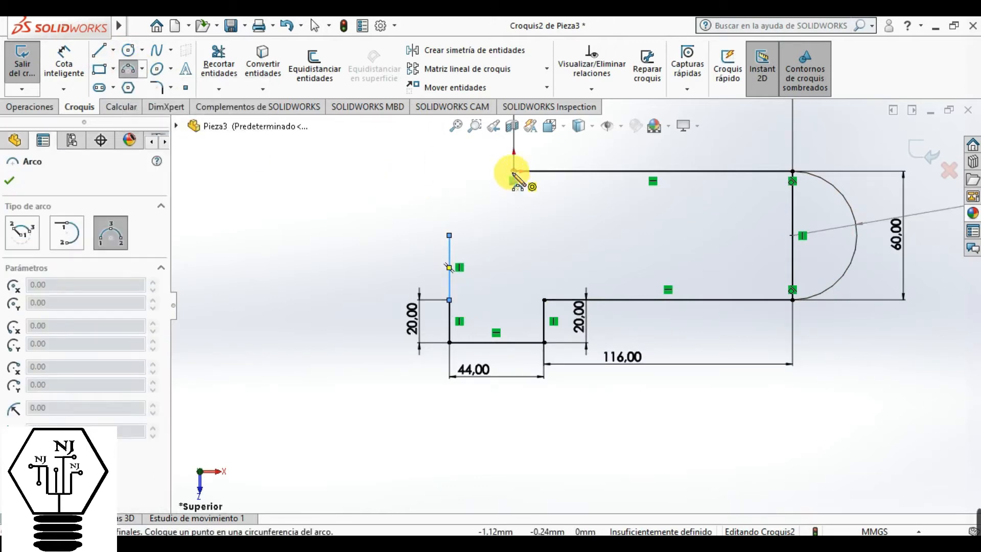
left_click(449, 235)
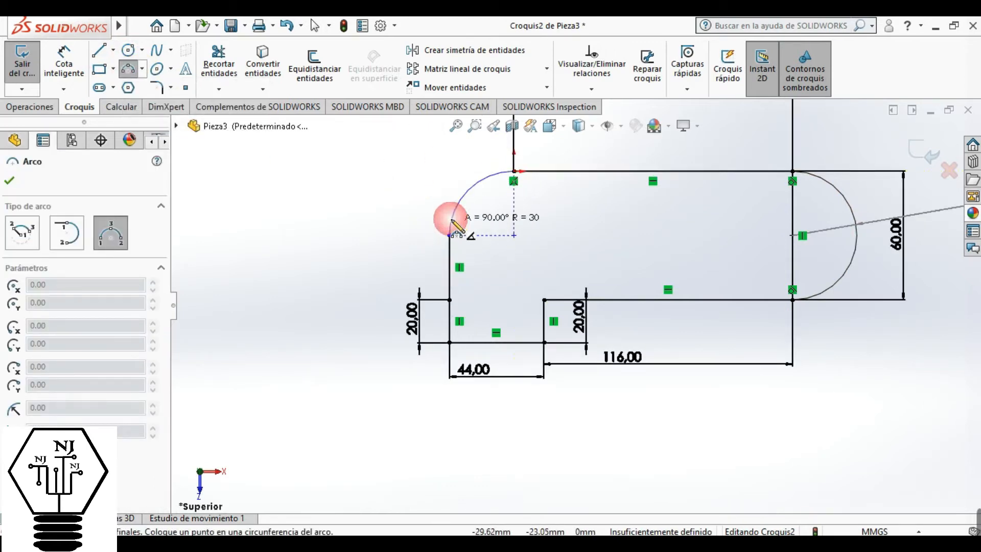
left_click(452, 218)
Add a driven radius dimension to the upper-left corner arc
left_click(64, 62)
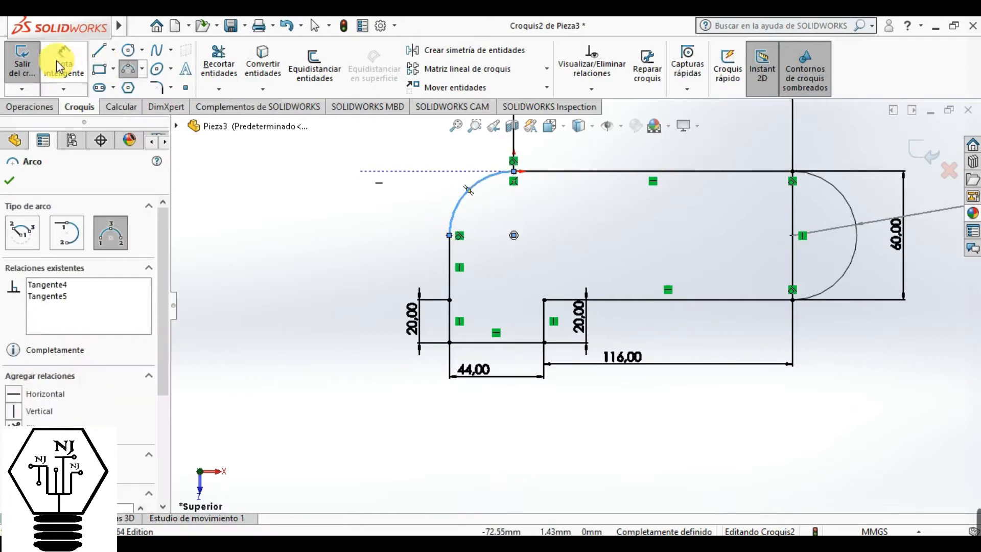
left_click(455, 212)
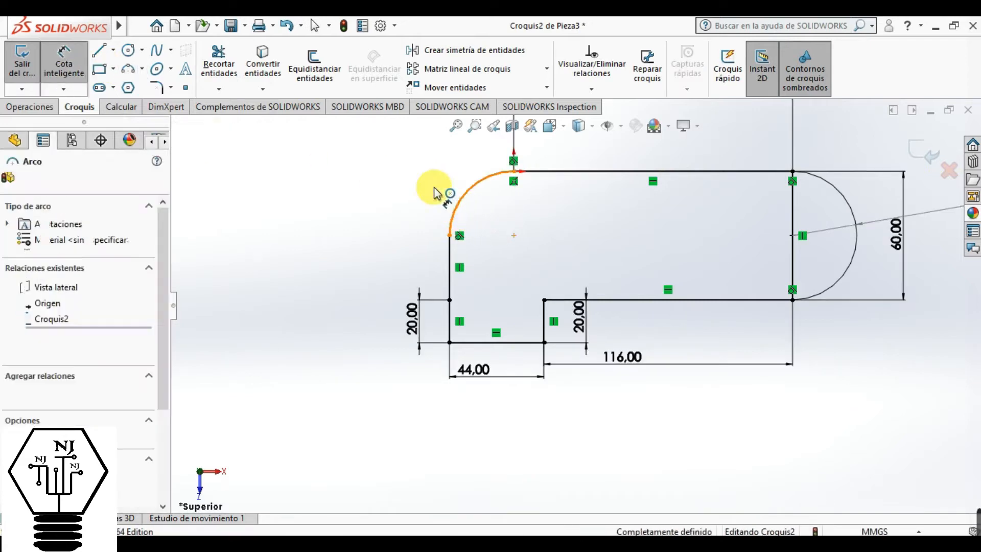
left_click(435, 193)
key("Return")
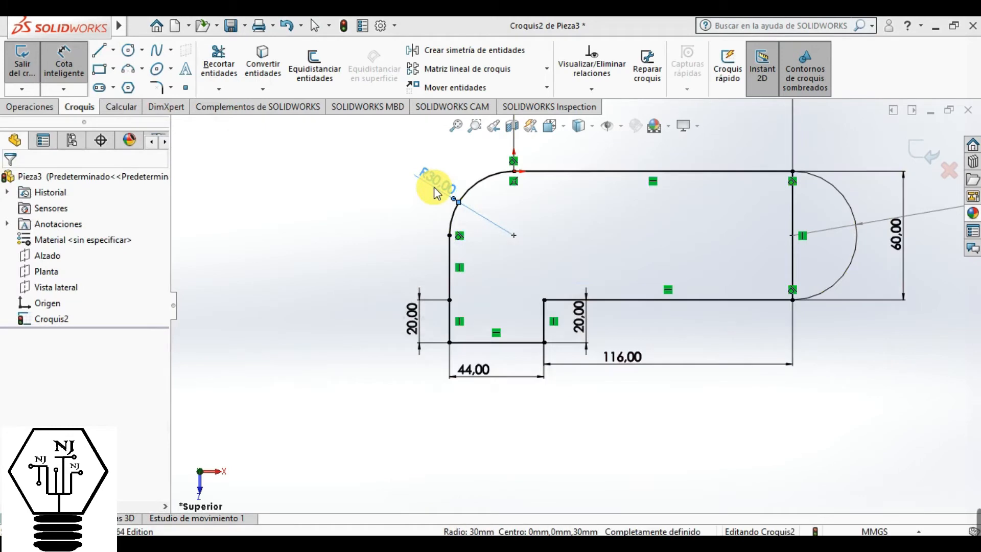
Add a driven length dimension to the vertical line directly below the corner arc
left_click(63, 59)
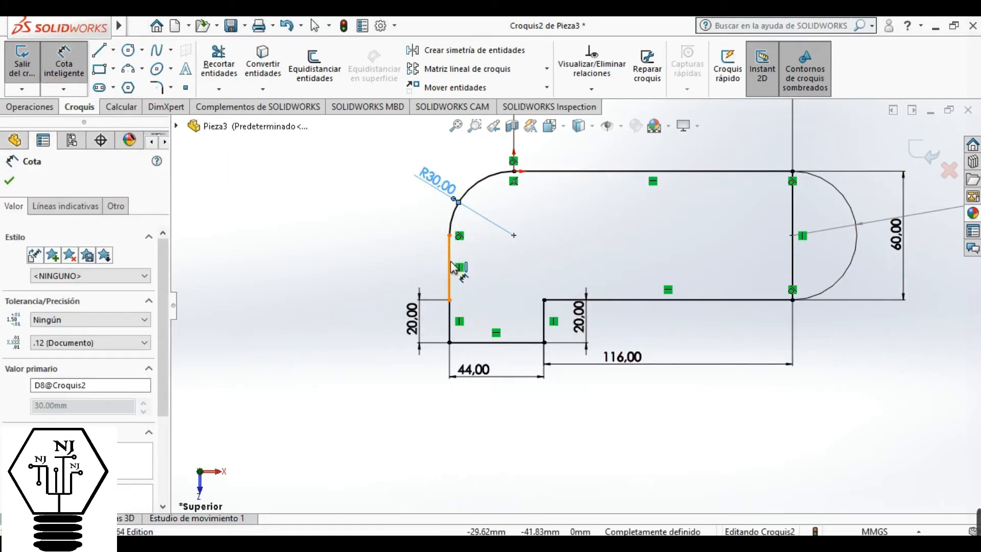
left_click(451, 267)
left_click(406, 250)
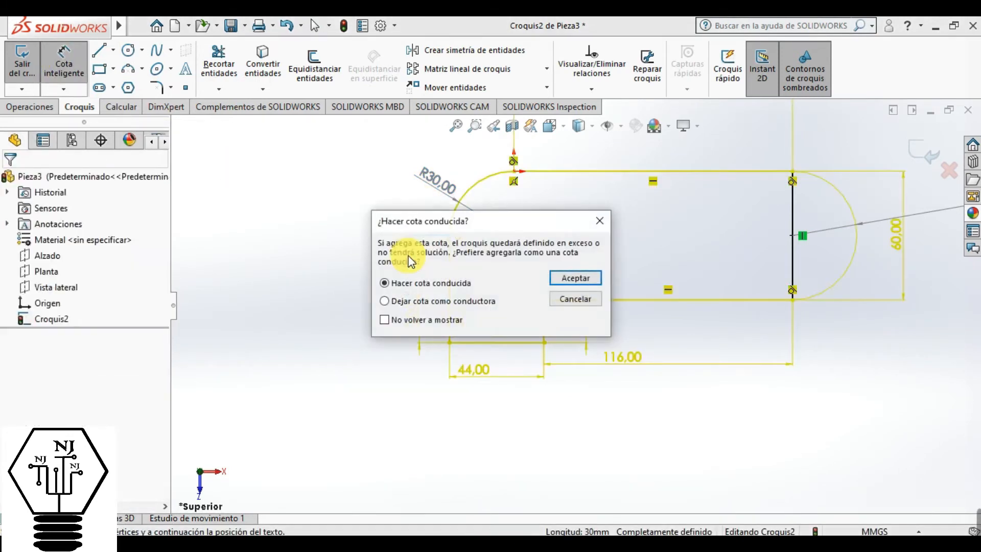
key("Return")
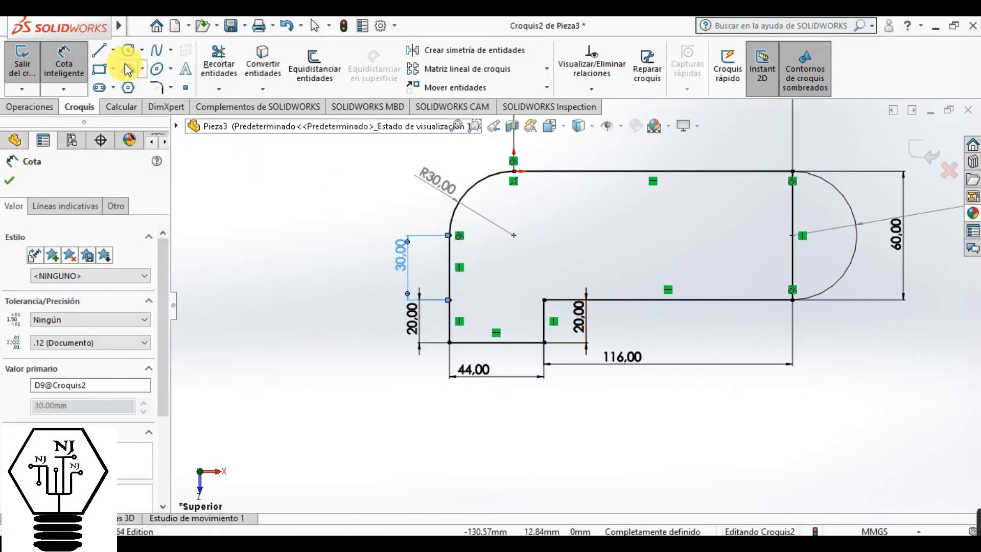
Draw a circle at the centre of the upper-left corner arc and set its diameter to 24 mm
left_click(130, 50)
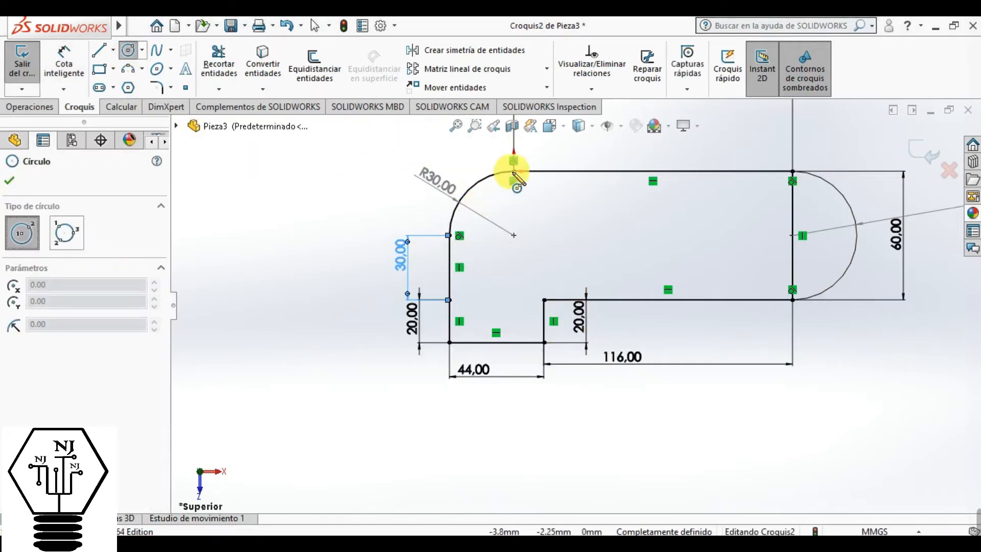
left_click(513, 235)
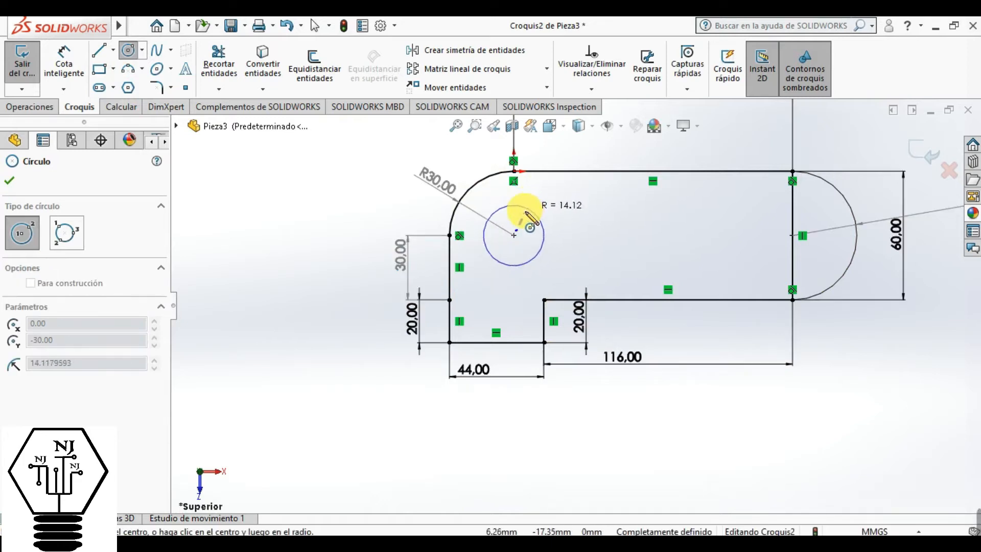
left_click(525, 210)
left_click(70, 66)
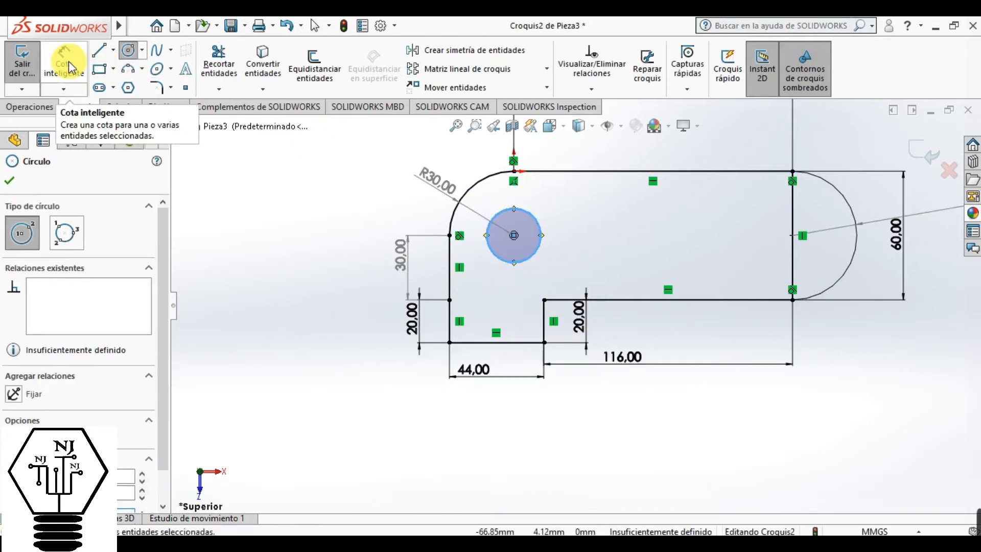
left_click(545, 242)
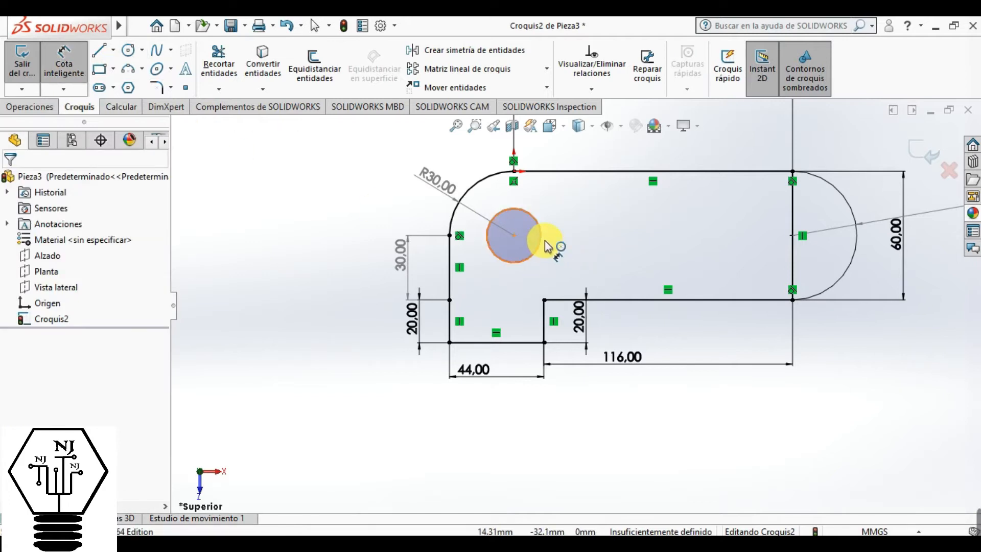
left_click(607, 247)
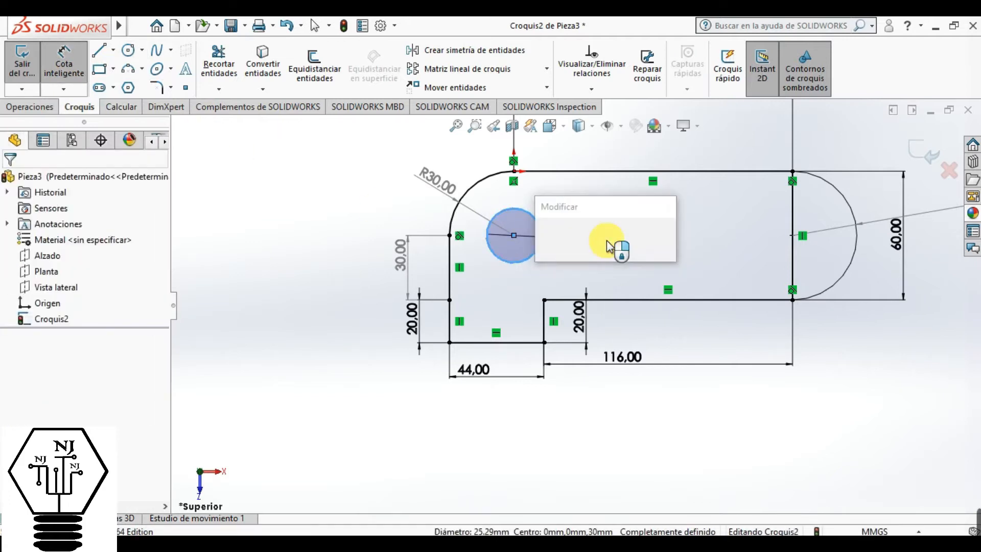
type("24")
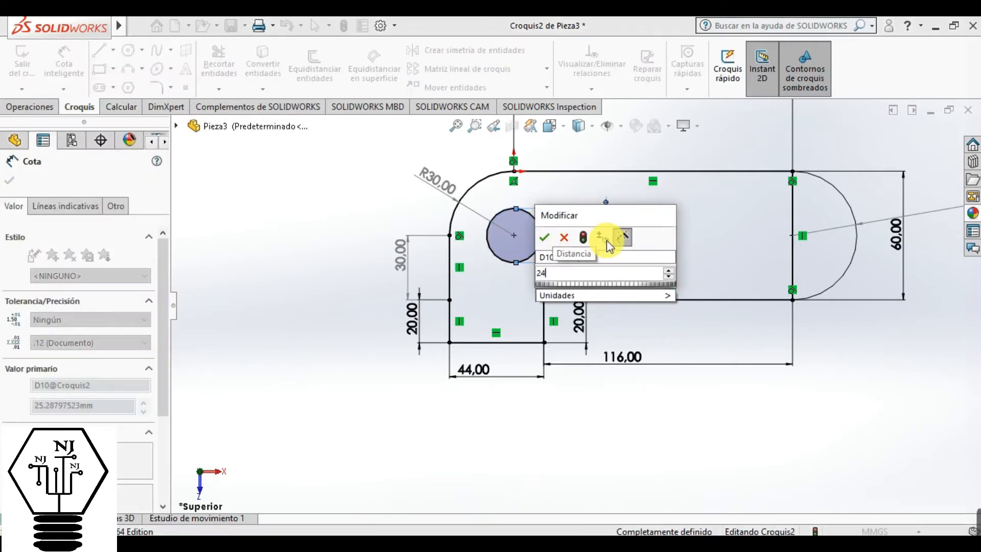
key("Return")
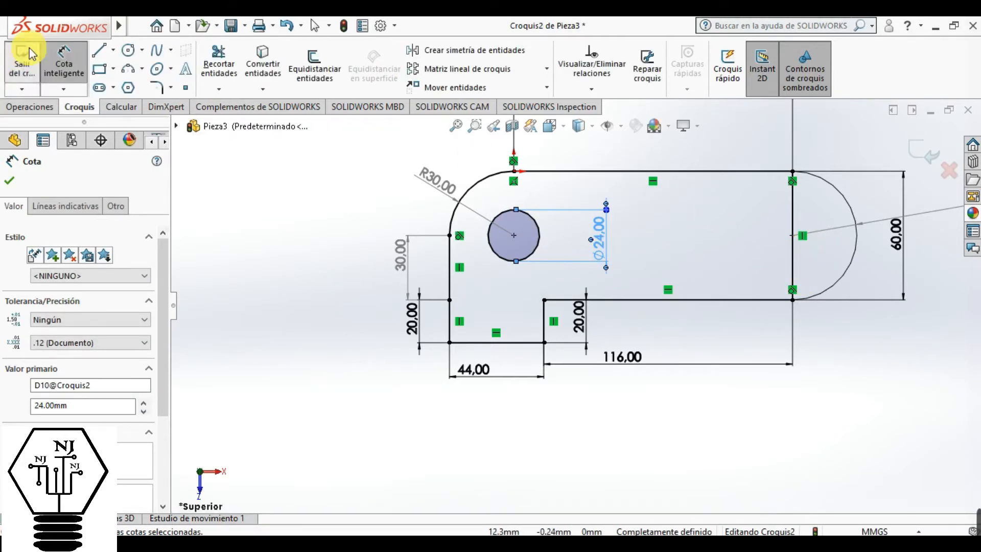
Draw a circle at the centre of the right end arc and set its diameter to 24 mm
left_click(129, 50)
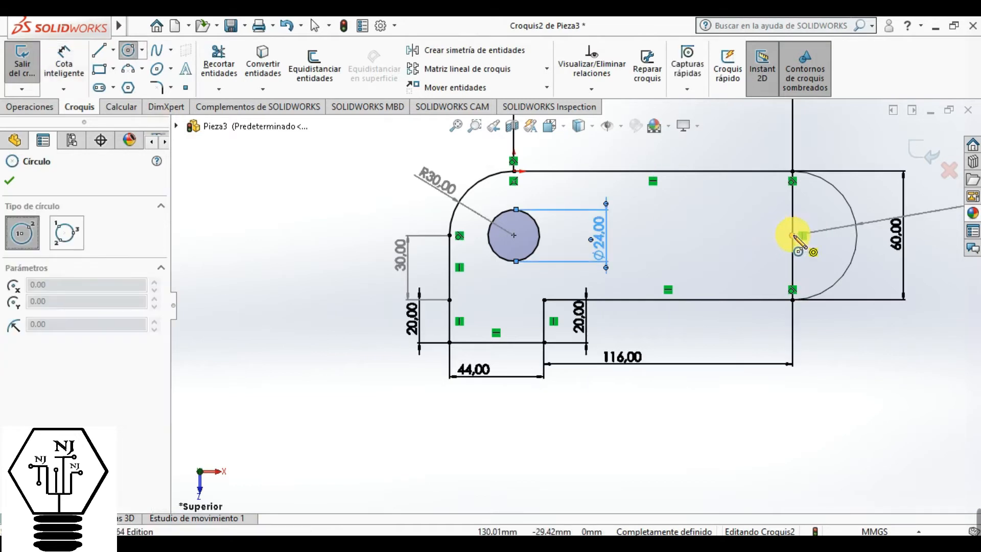
left_click(792, 235)
left_click(813, 210)
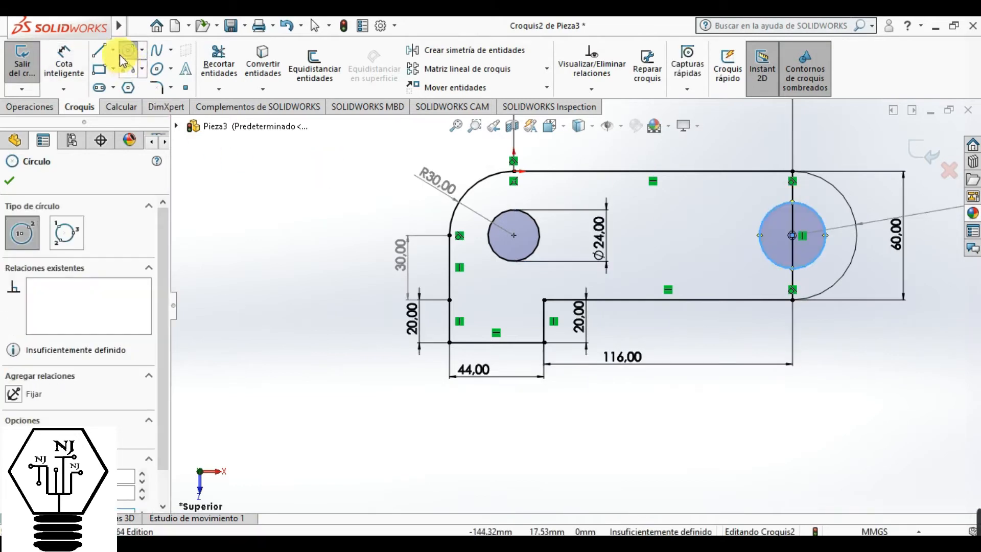
left_click(65, 59)
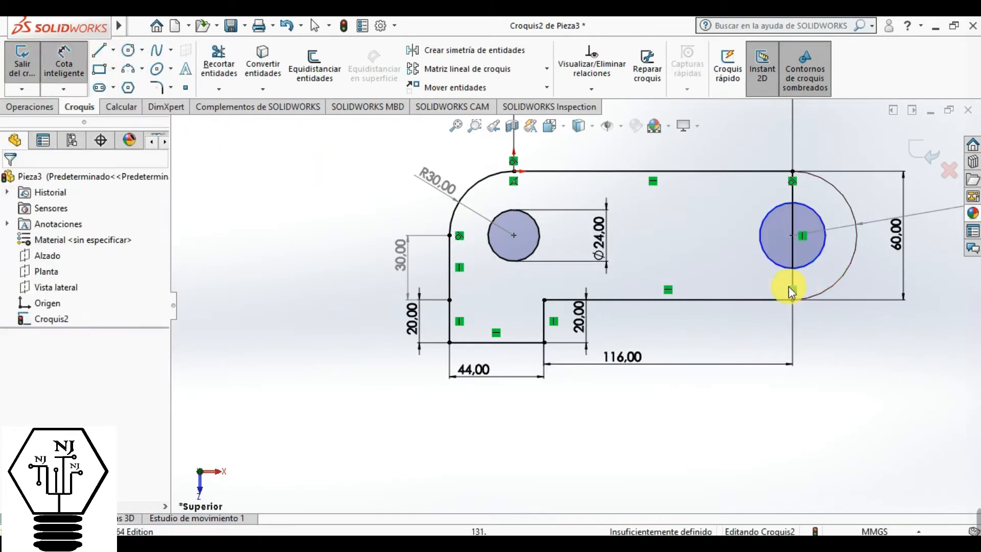
left_click(759, 226)
left_click(714, 236)
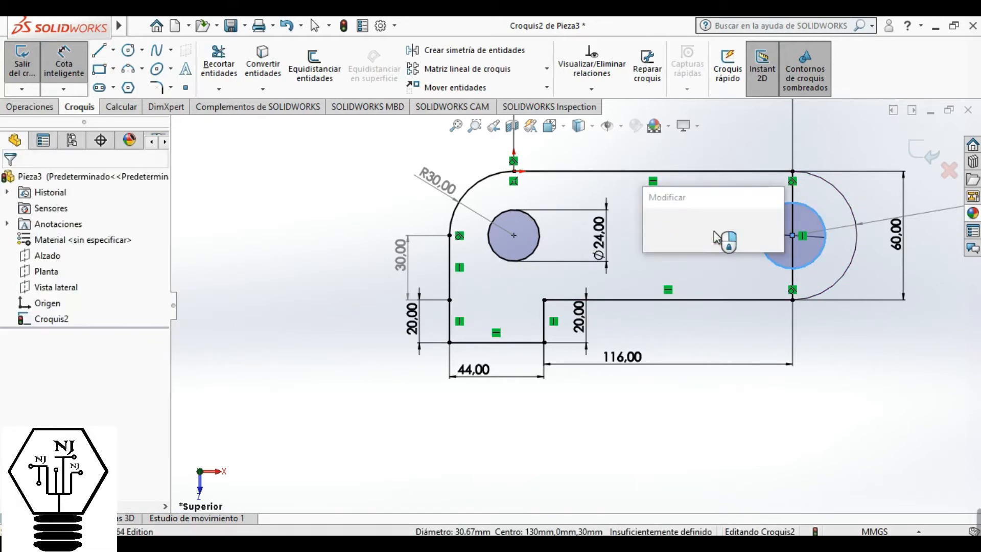
type("24")
key("Return")
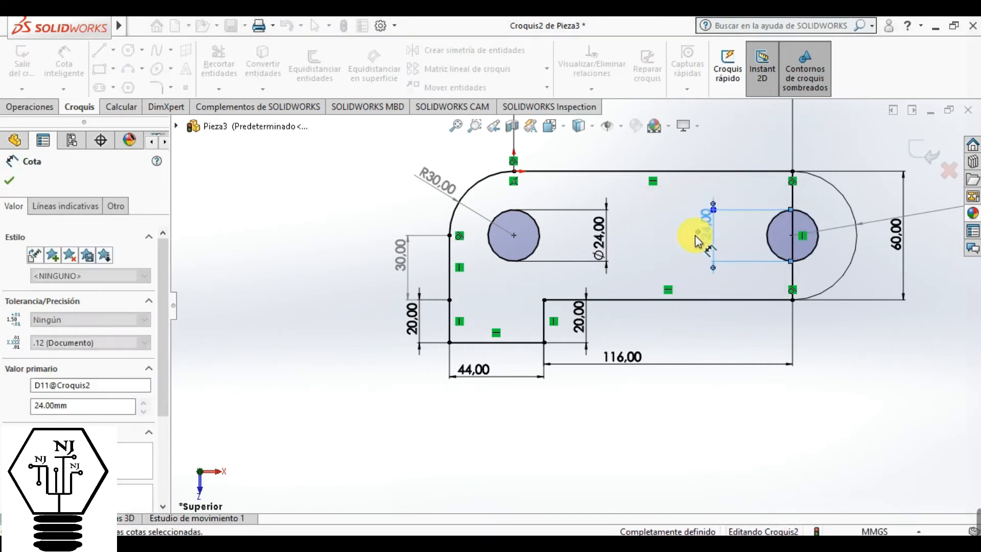
key("f")
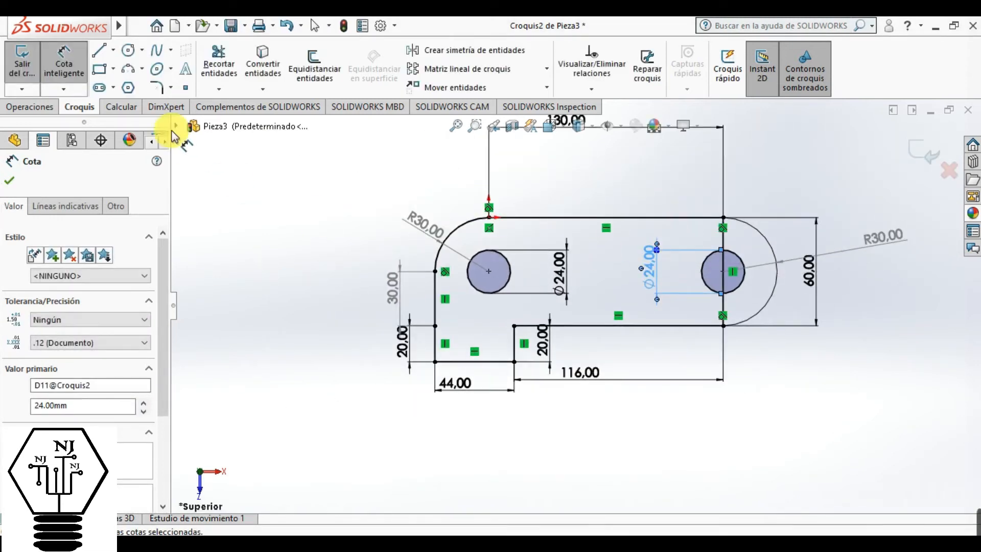
left_click(9, 184)
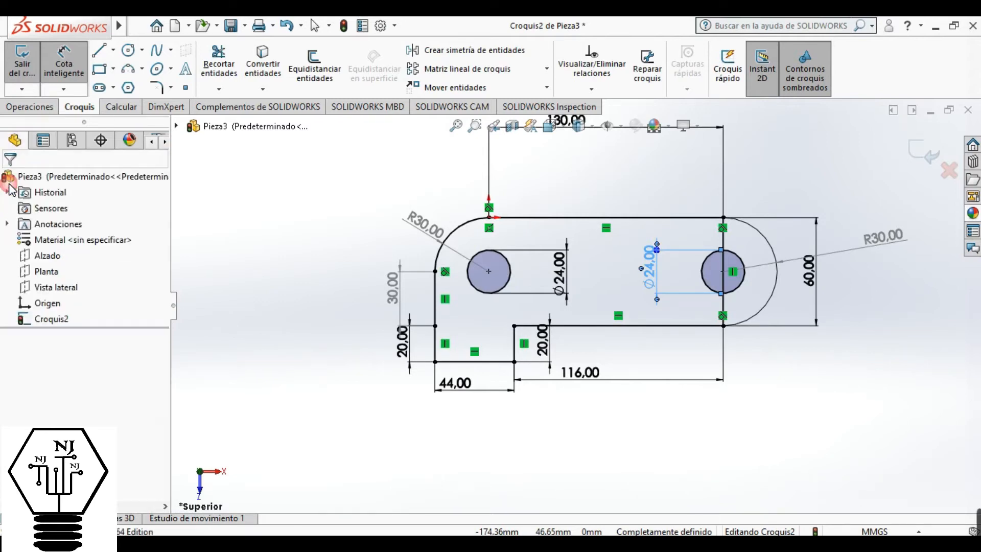
left_click(45, 109)
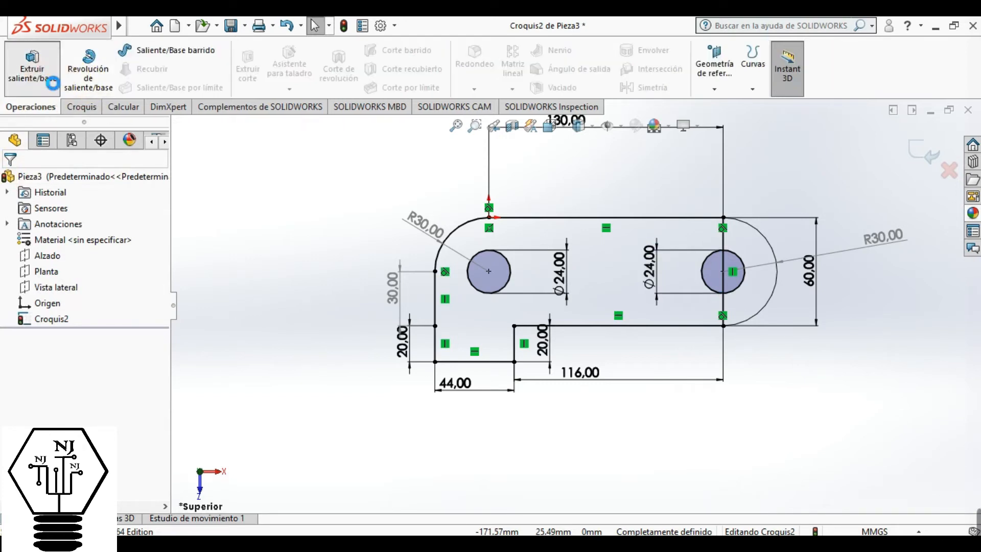
left_click(39, 72)
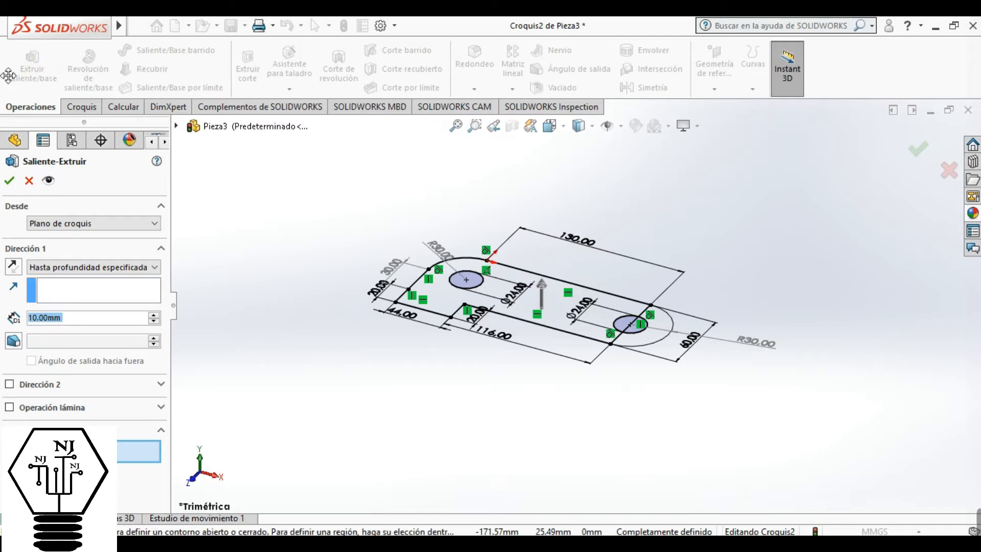
left_click(44, 317)
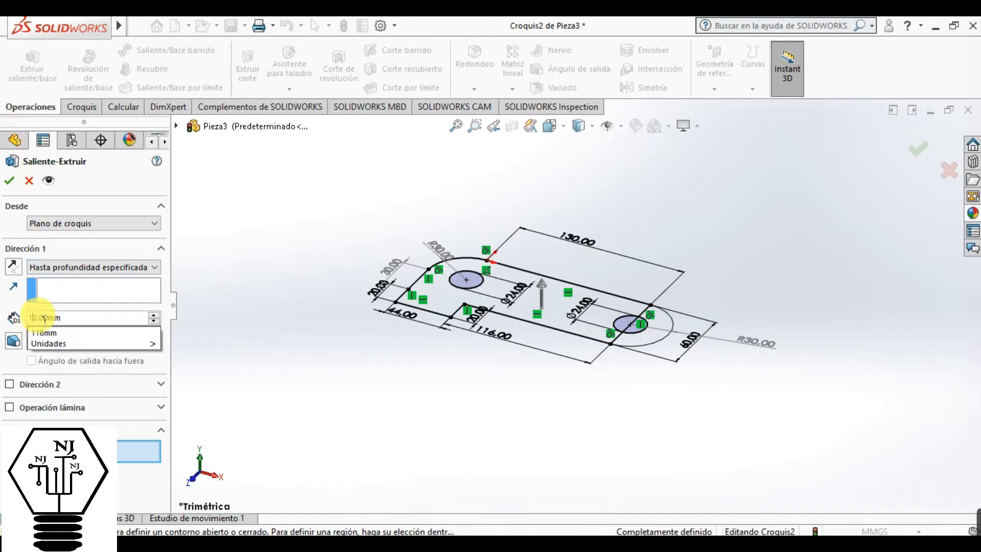
key("BackSpace")
key("BackSpace")
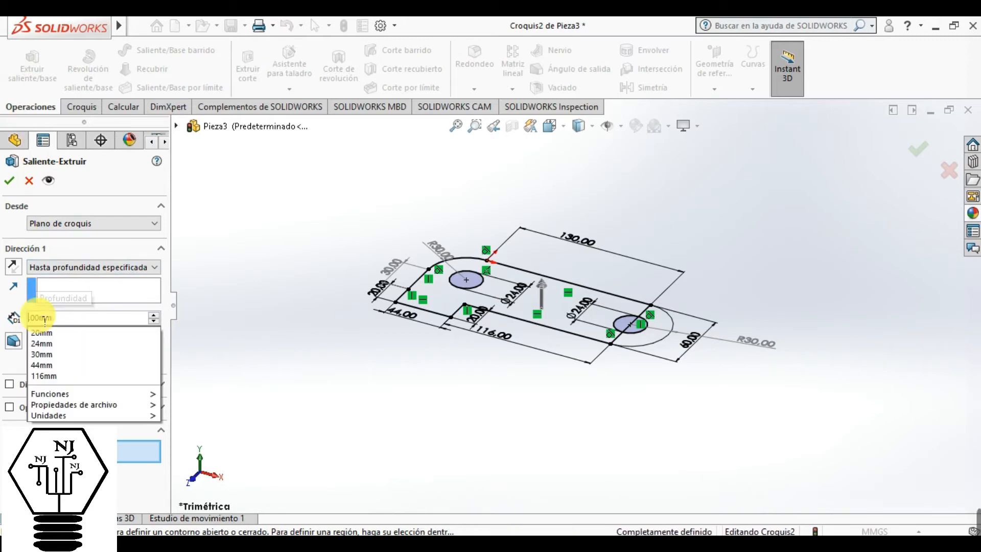
type("22.")
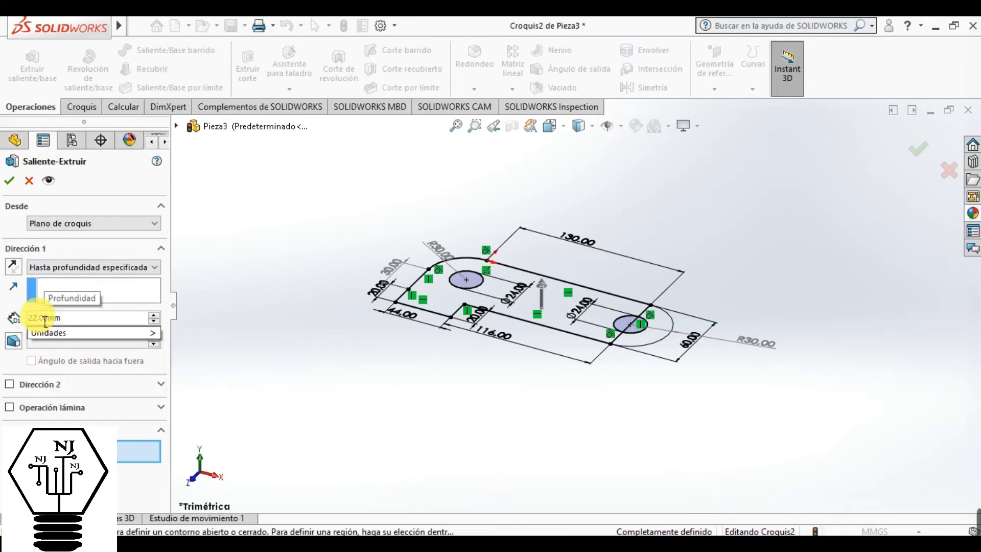
key("Return")
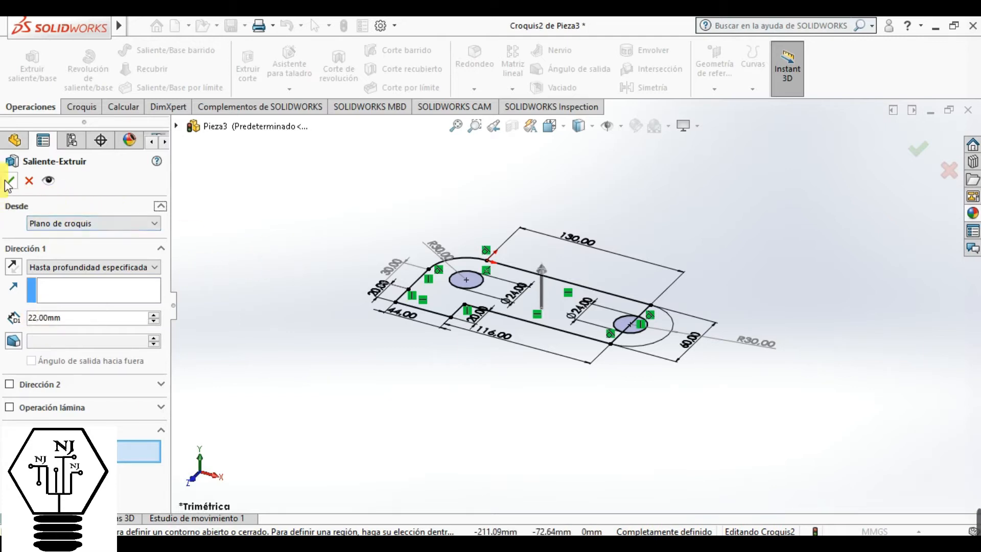
left_click(438, 302)
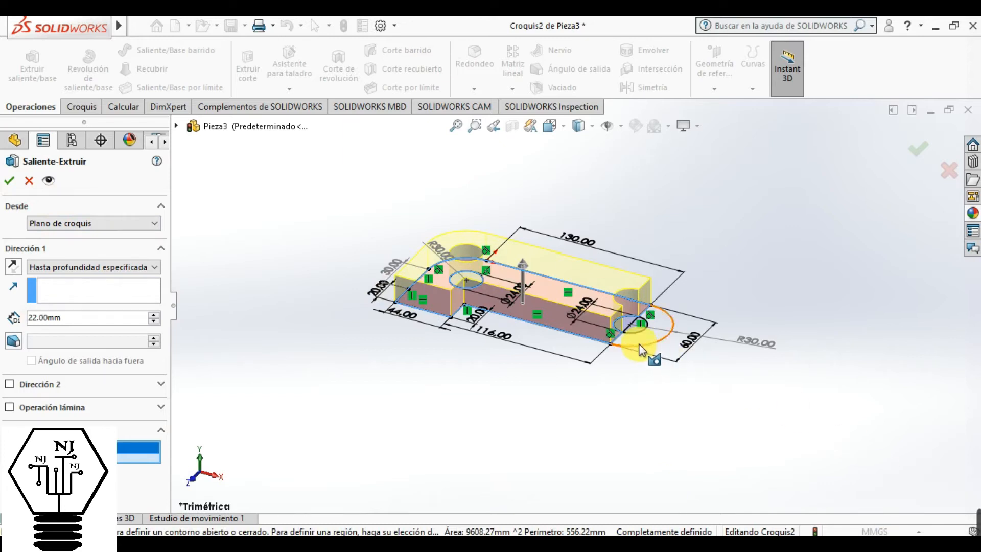
key("ctrl+8")
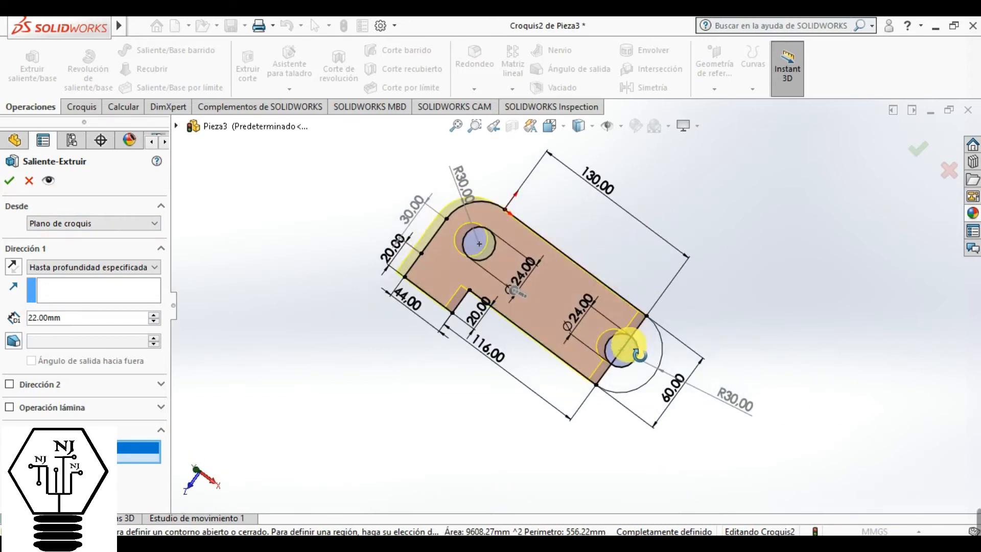
left_click(27, 181)
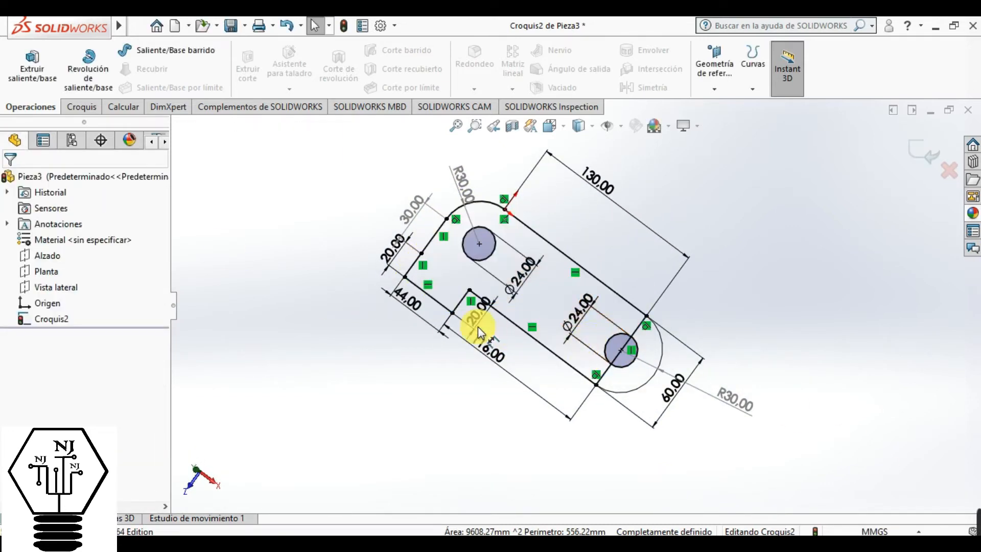
Trim away the straight line closing off the right end arc, including its portion crossing the 24 mm circle
left_click(31, 319)
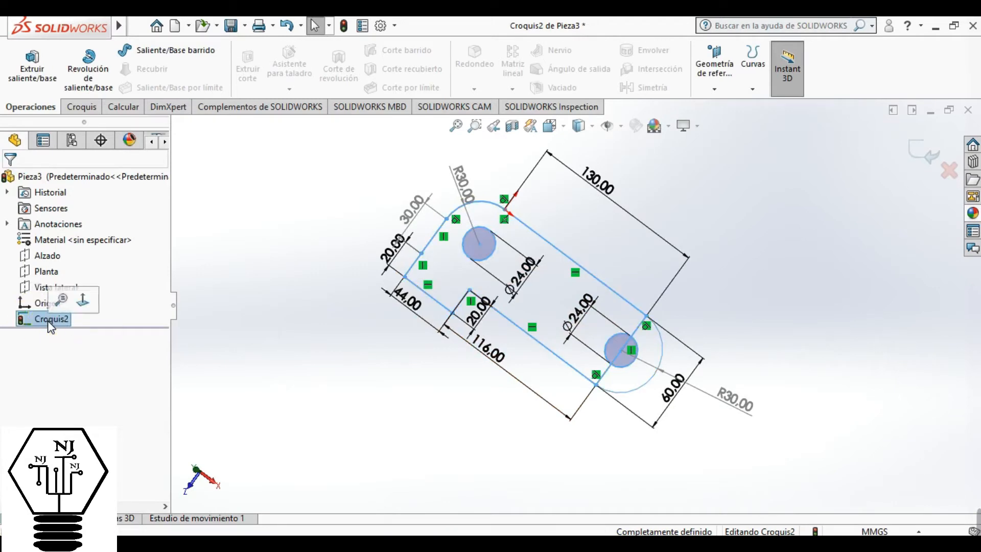
left_click(82, 106)
left_click(214, 82)
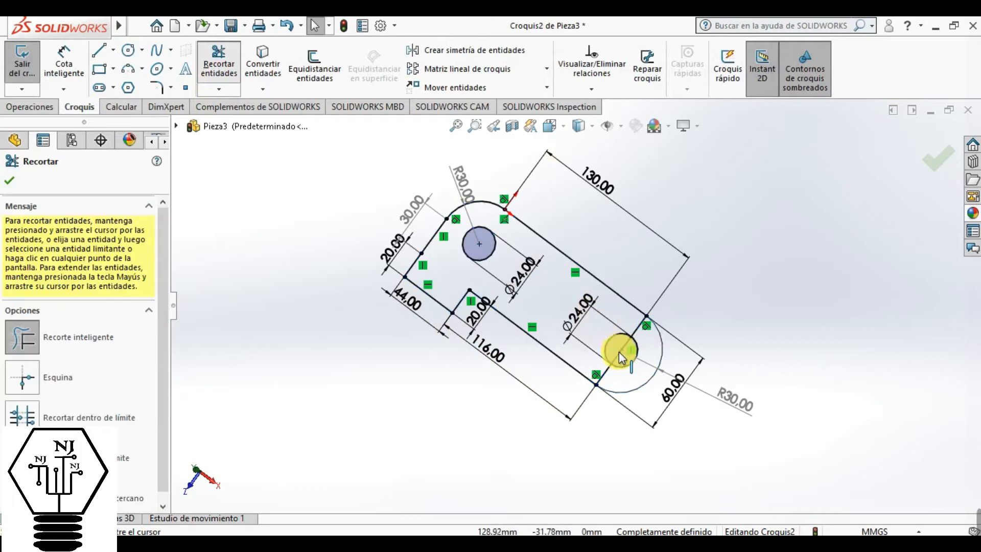
scroll(619, 353, "down", 5)
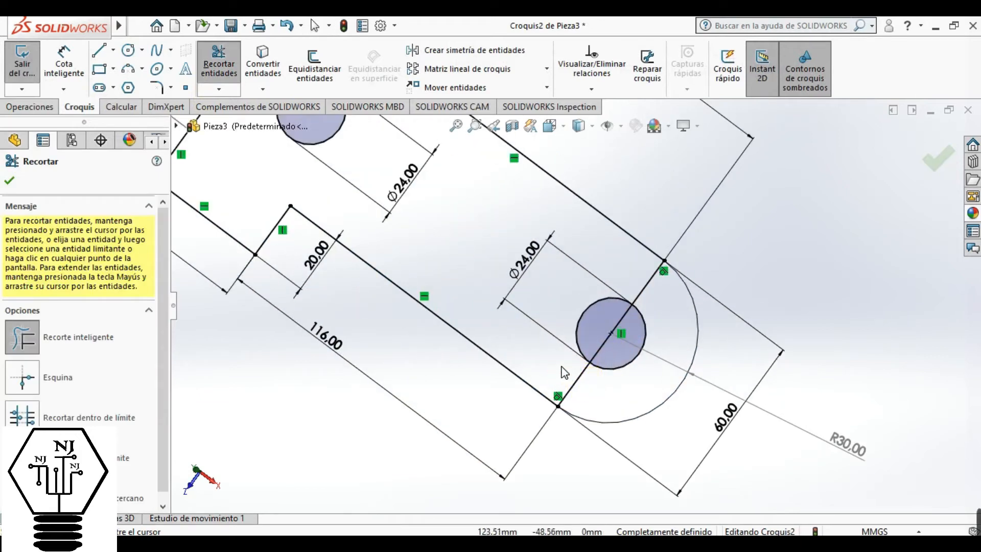
left_click(580, 374)
left_click(596, 322)
left_click(637, 281)
left_click_drag(637, 281, 662, 295)
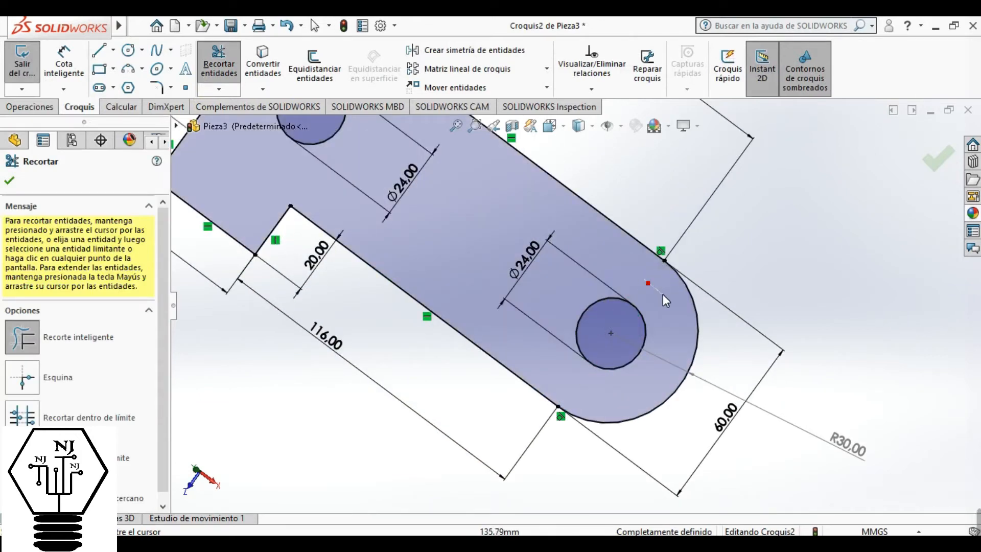
left_click(10, 182)
Extrude the base profile with its two holes upward to a depth of 22 mm
left_click(24, 107)
left_click(32, 66)
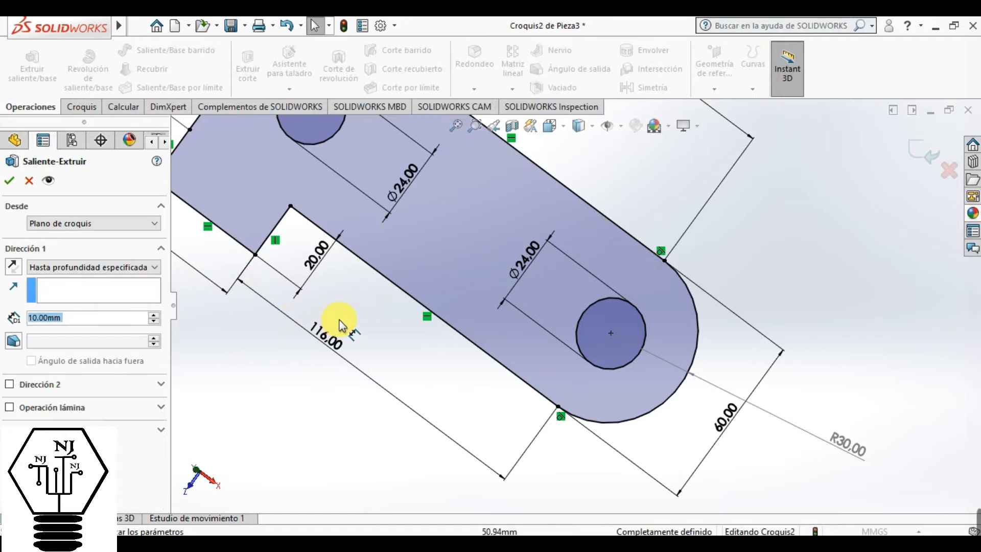
middle_click_drag(370, 226, 377, 228)
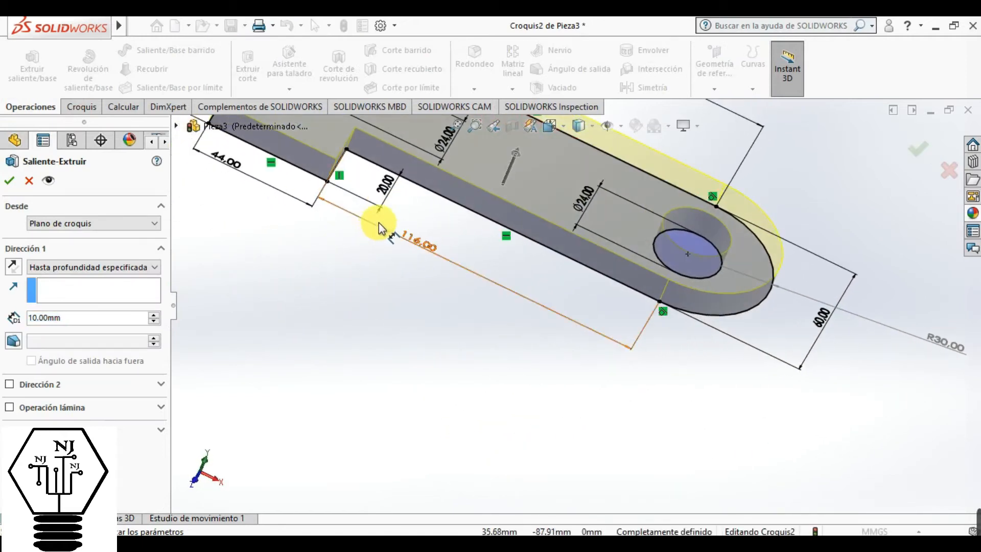
scroll(377, 228, "down", 3)
scroll(348, 288, "up", 5)
scroll(350, 235, "up", 2)
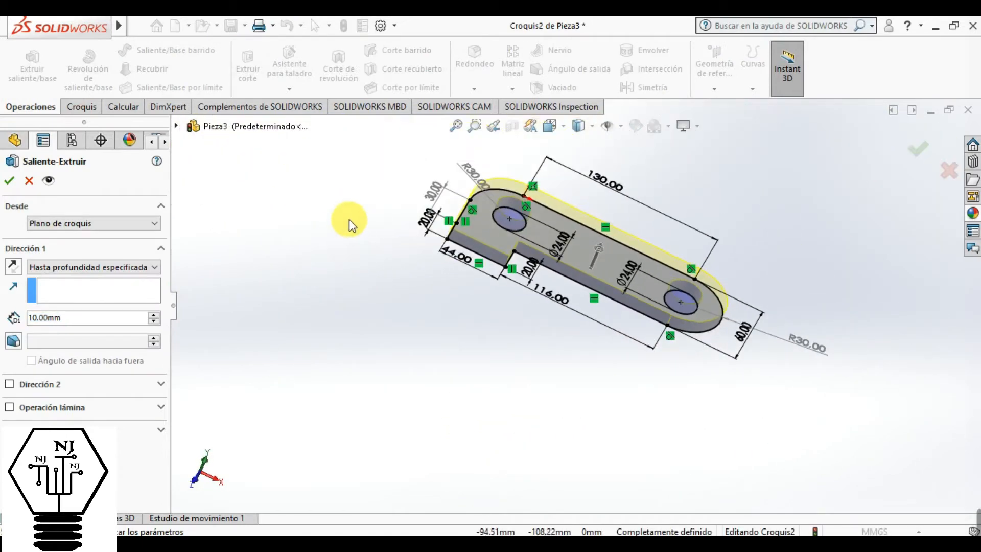
left_click(44, 327)
key("BackSpace")
key("BackSpace")
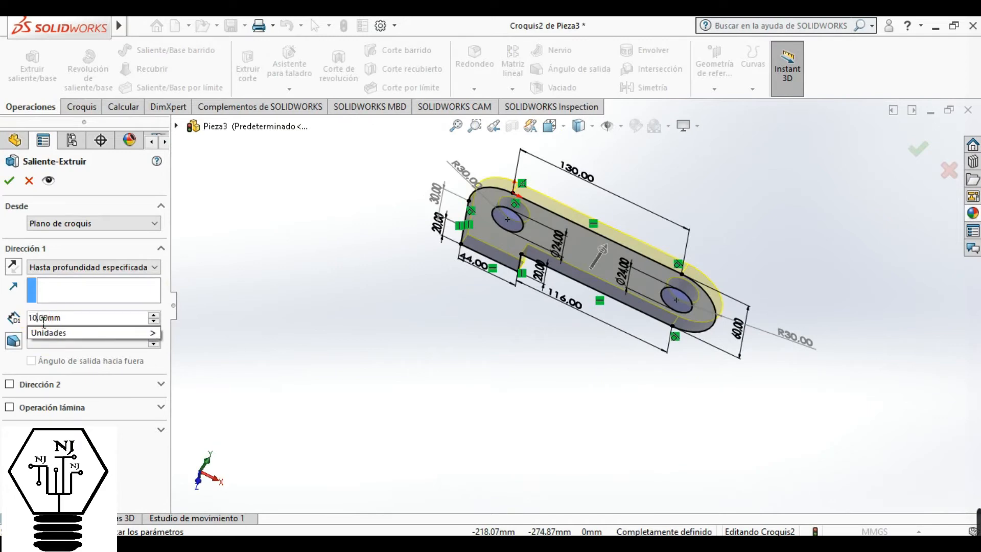
type("22")
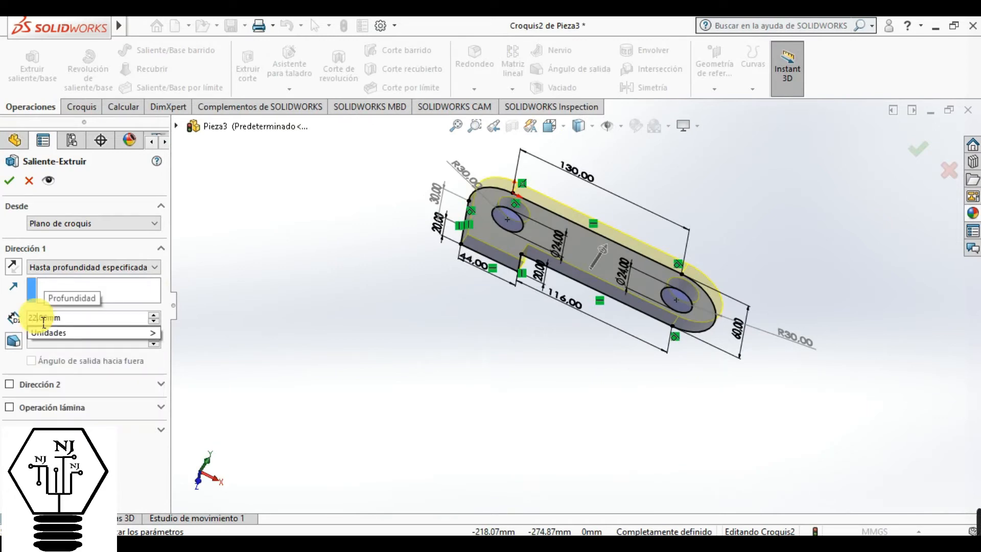
key("Return")
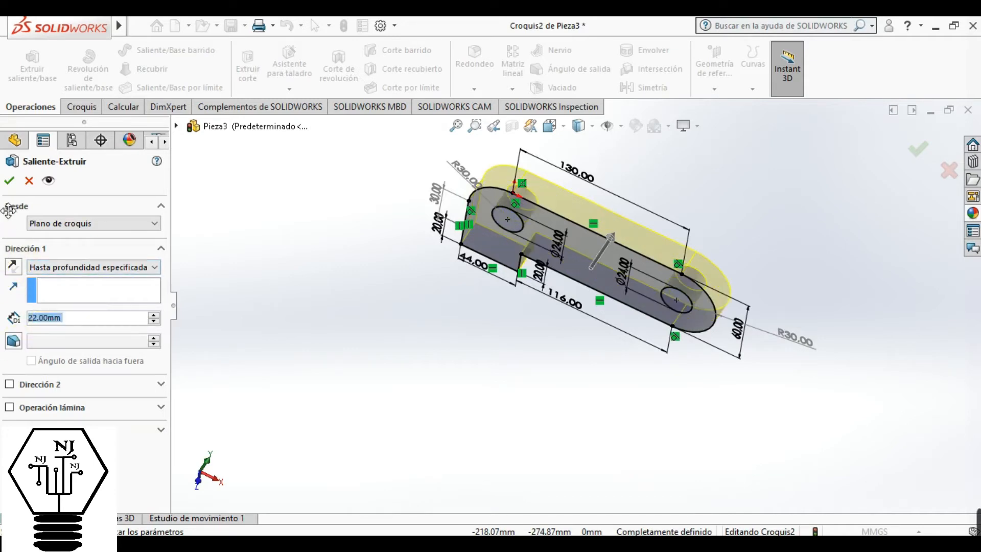
left_click(10, 181)
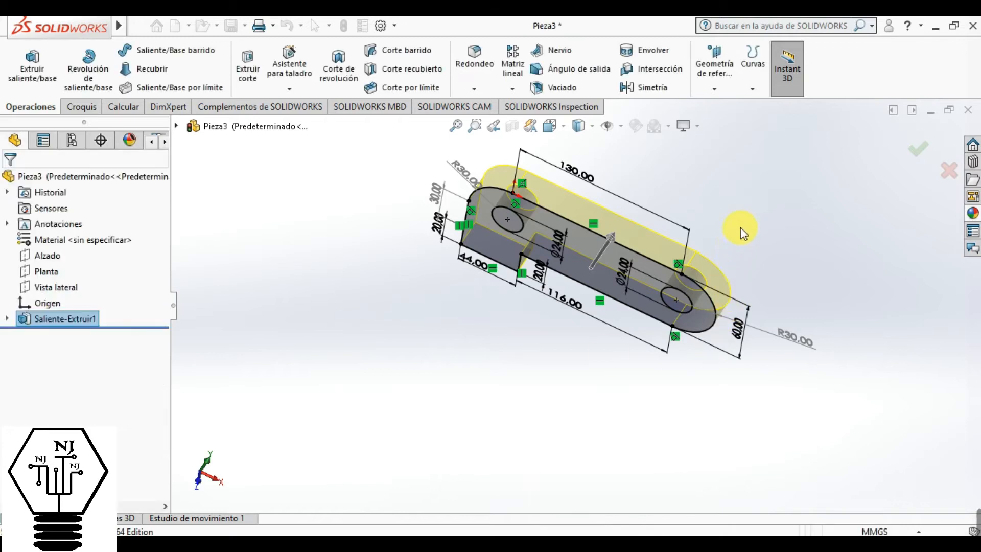
Begin a reference plane with the Alzado plane as its first reference
middle_click_drag(743, 209, 627, 306)
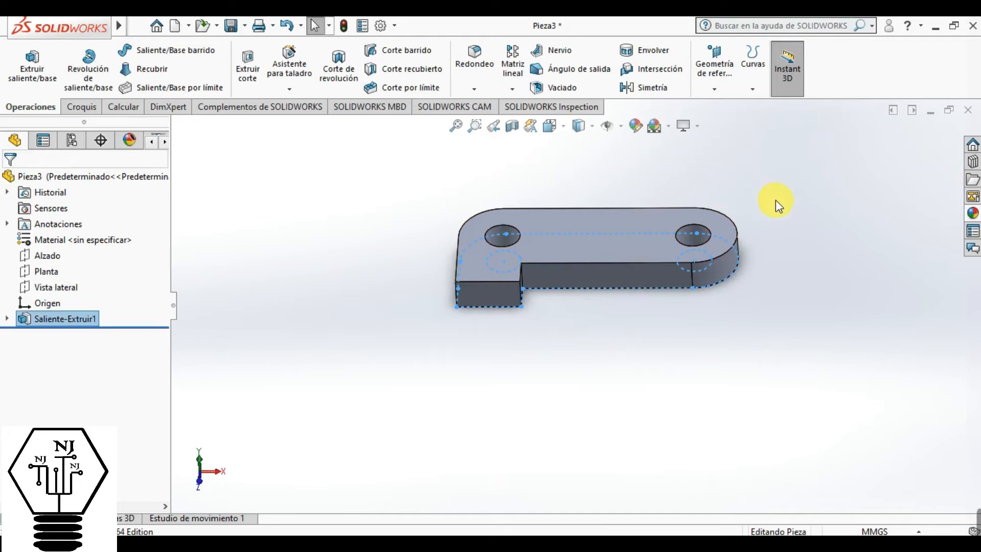
left_click(562, 128)
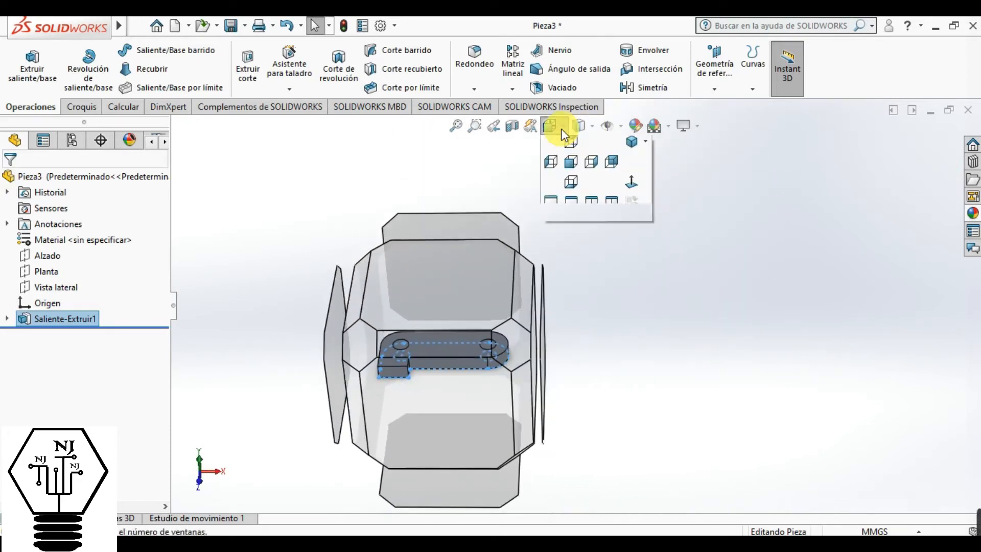
left_click(572, 180)
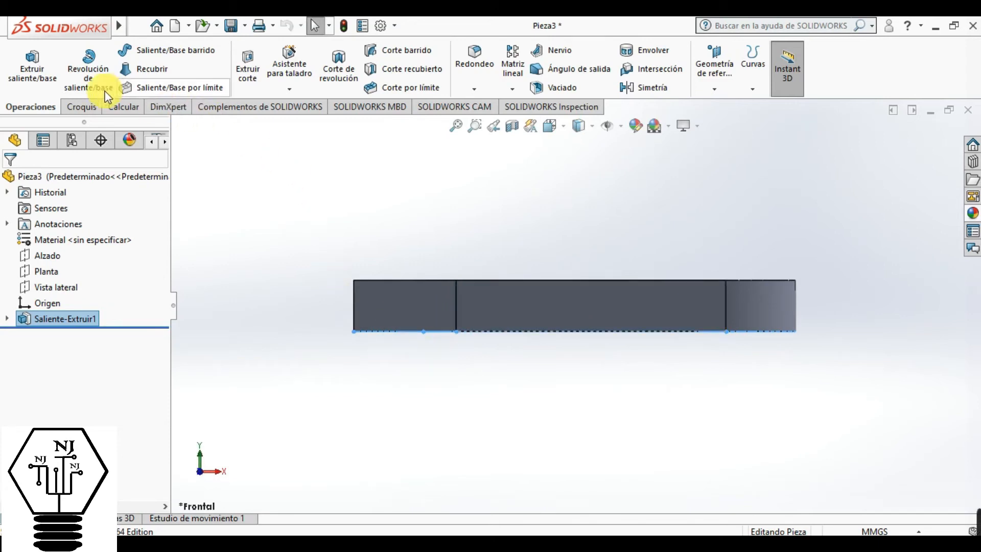
left_click(714, 89)
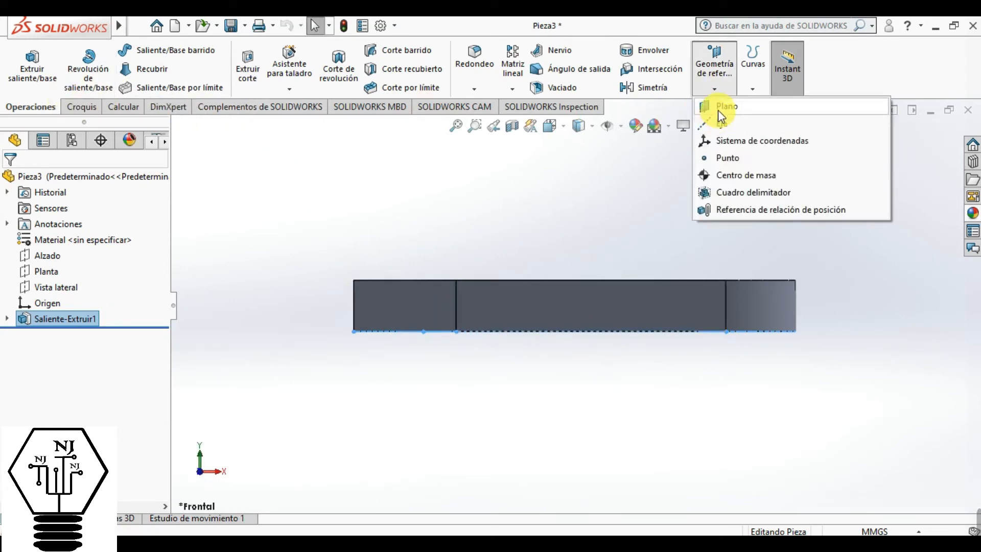
left_click(716, 106)
left_click(178, 126)
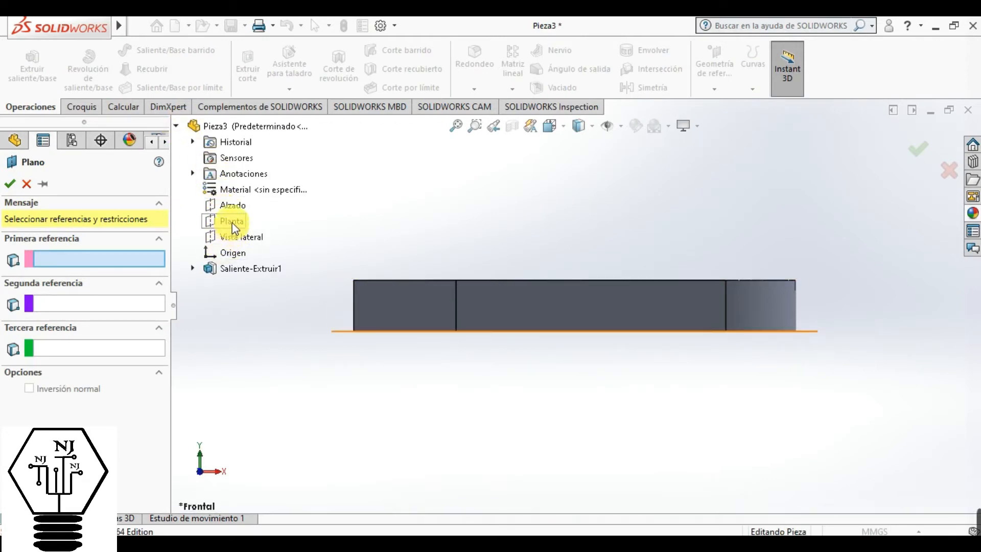
left_click(233, 206)
middle_click_drag(515, 210, 514, 329)
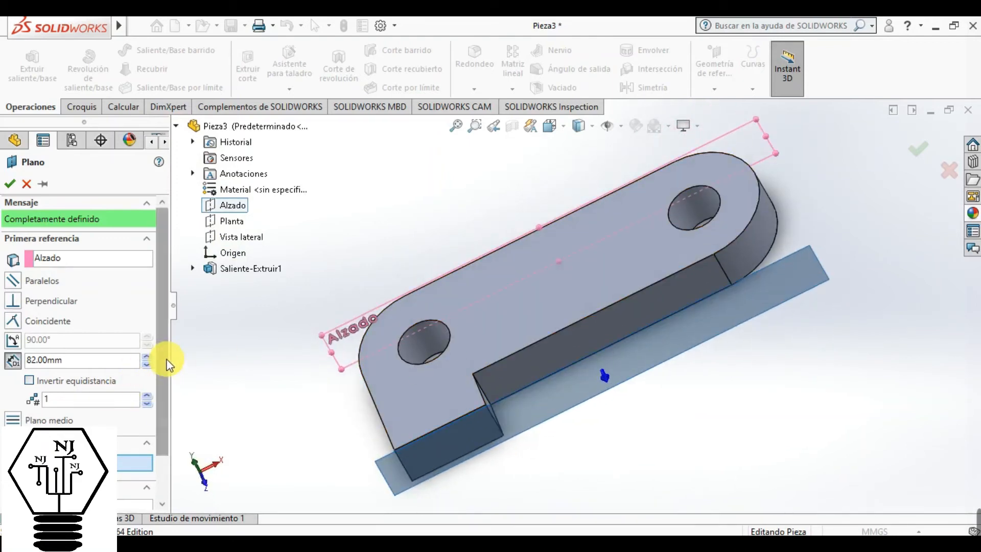
Try offsetting the new plane 80 mm from Alzado and check its position against the base's stepped end
left_click(148, 365)
left_click(147, 365)
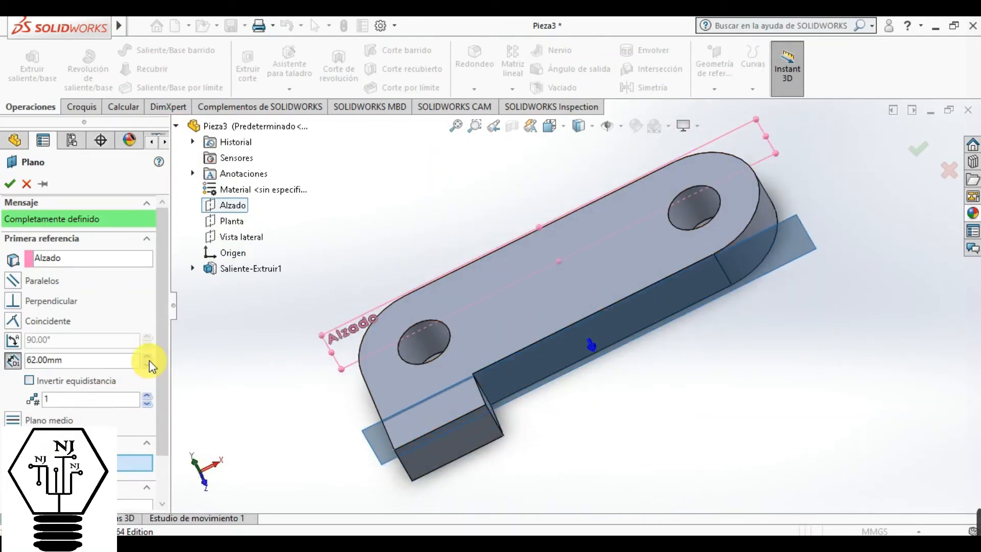
left_click(149, 357)
left_click(149, 355)
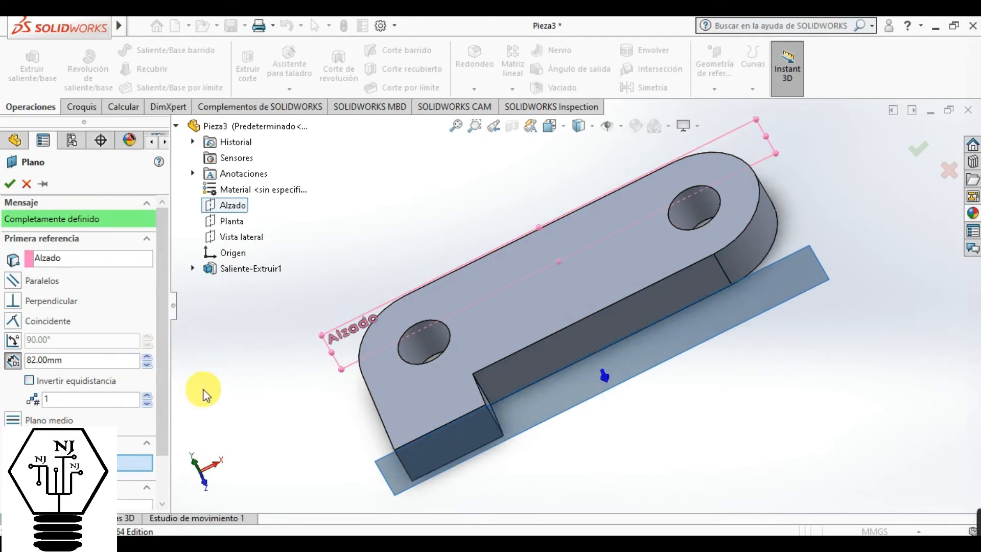
left_click(43, 363)
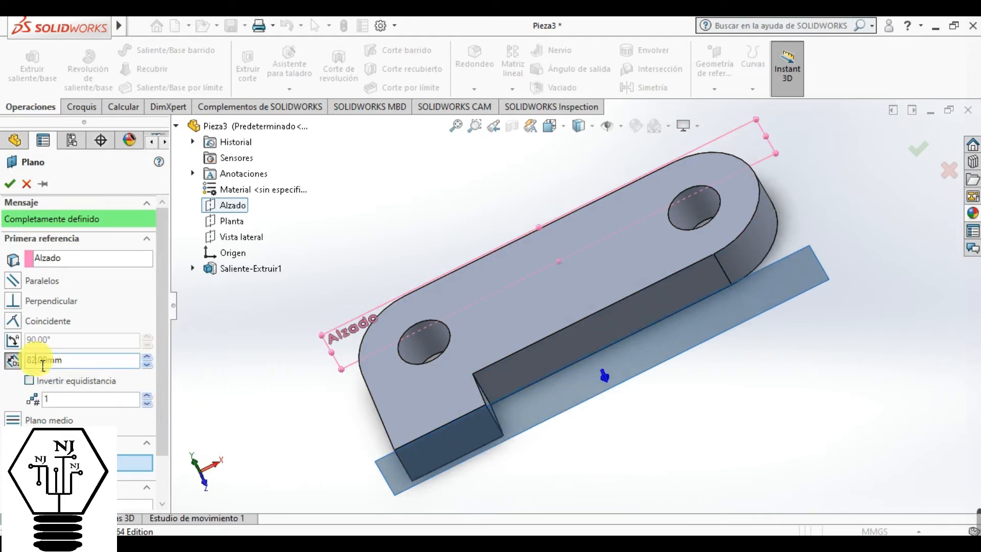
left_click(139, 333)
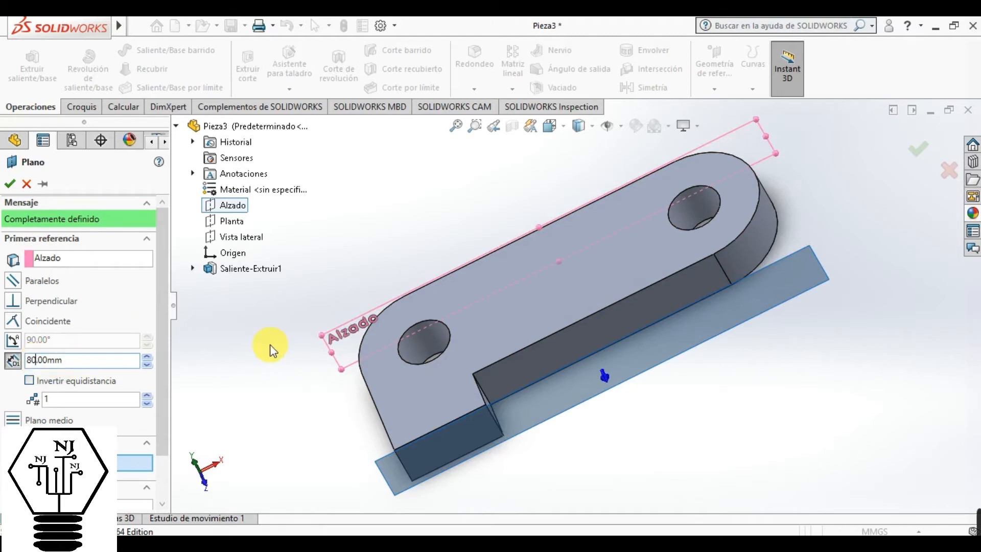
middle_click_drag(442, 225, 504, 319)
scroll(599, 472, "up", 5)
scroll(455, 433, "up", 5)
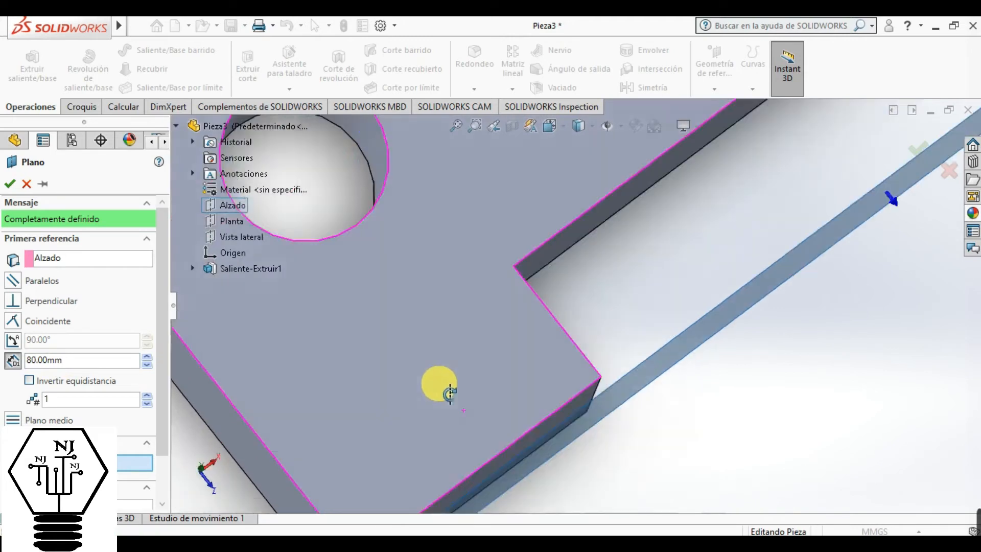
scroll(464, 407, "down", 5)
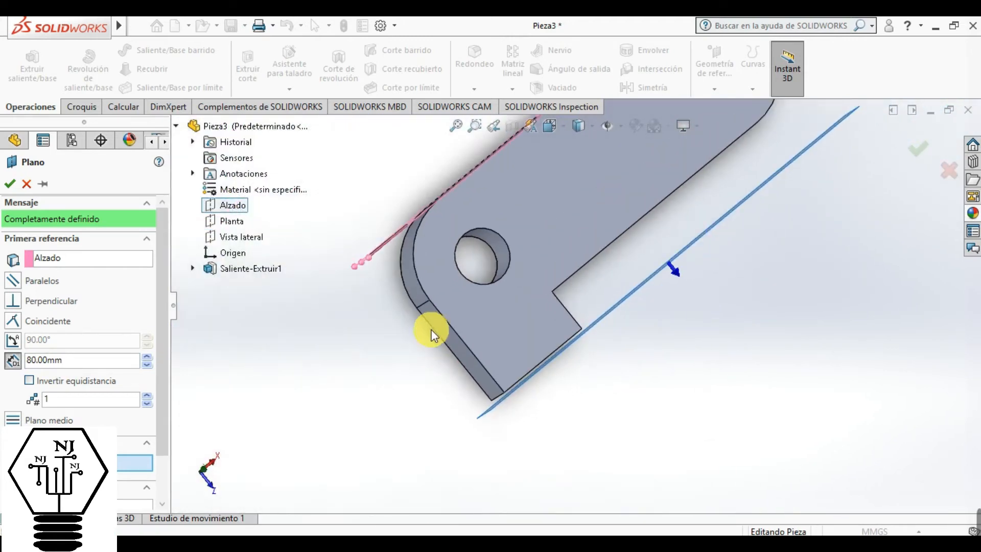
scroll(353, 268, "down", 3)
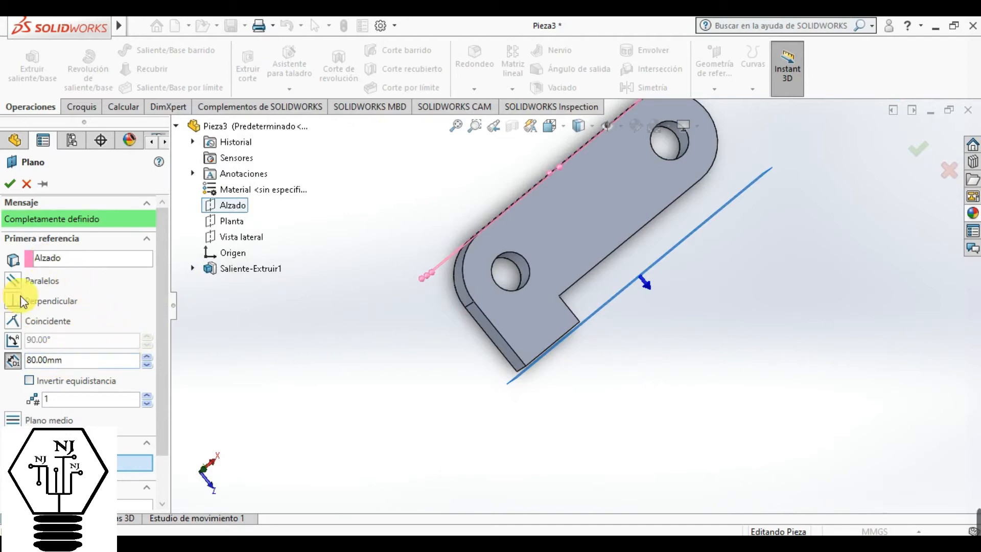
Set the new plane's offset from Alzado to 2 mm, check it from the rear, and create the plane
left_click(147, 365)
left_click(147, 365)
left_click(147, 365)
left_click(147, 365)
left_click(147, 365)
left_click(147, 364)
left_click(147, 365)
middle_click_drag(247, 305, 409, 306)
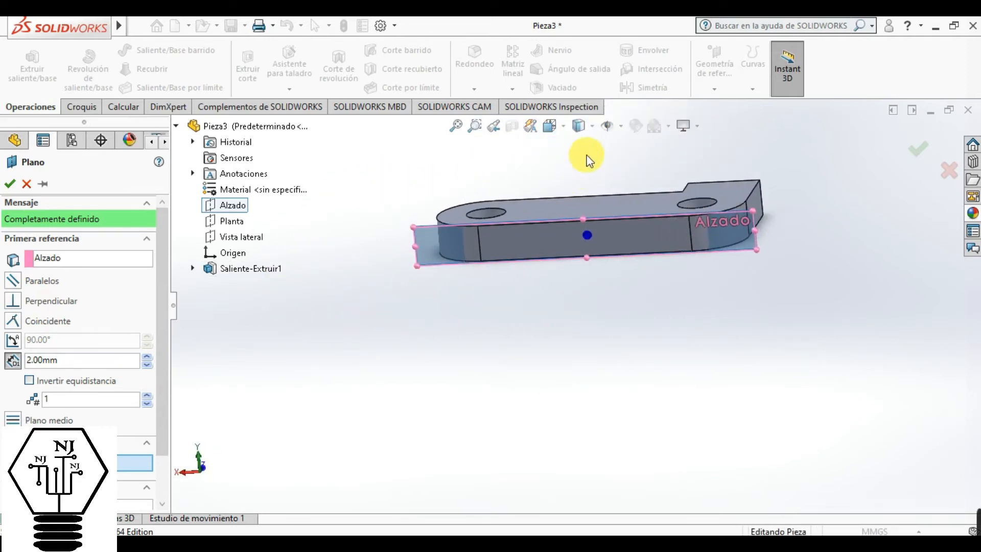
left_click(564, 126)
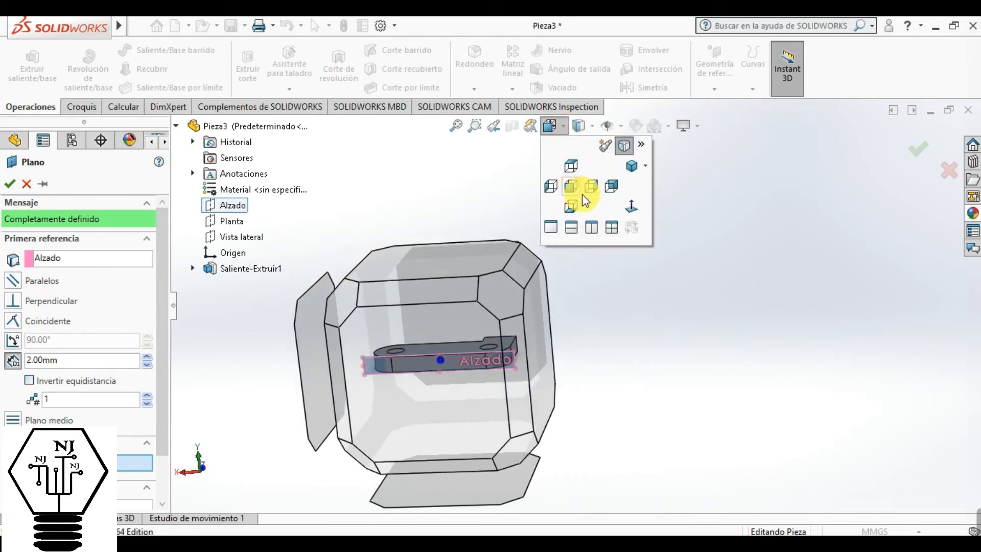
left_click(606, 192)
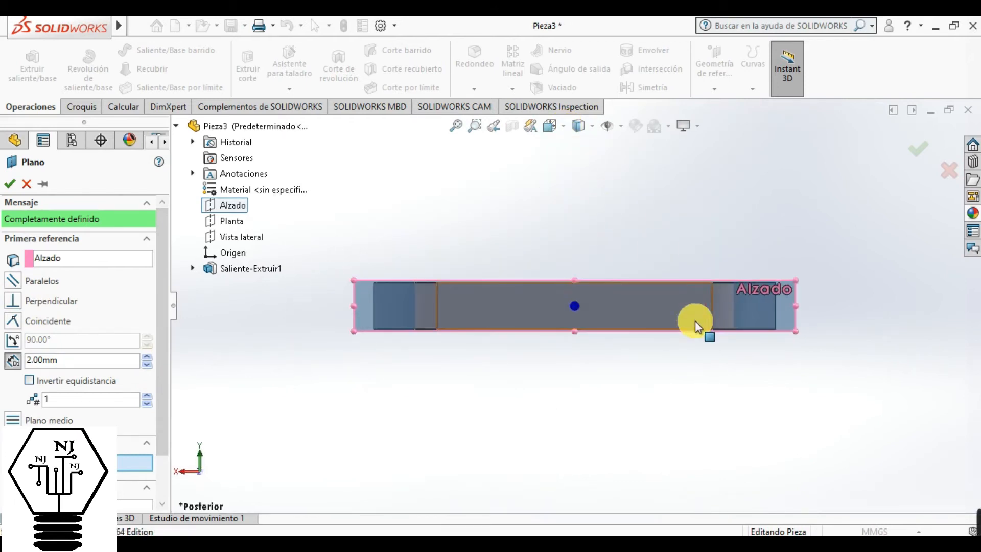
left_click(11, 185)
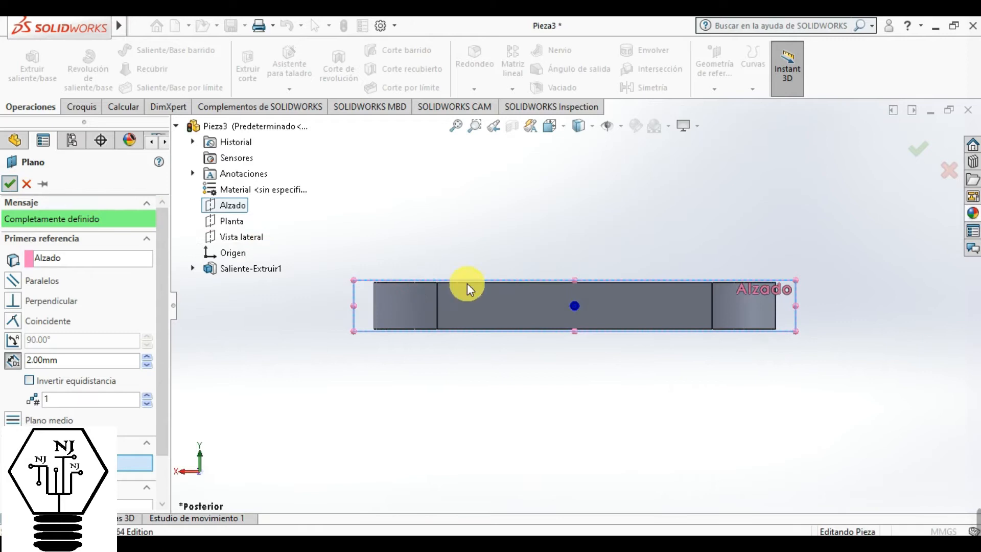
Stretch the new plane's upper edge well above the base and start a corner rectangle sketch on it
left_click_drag(586, 291, 584, 153)
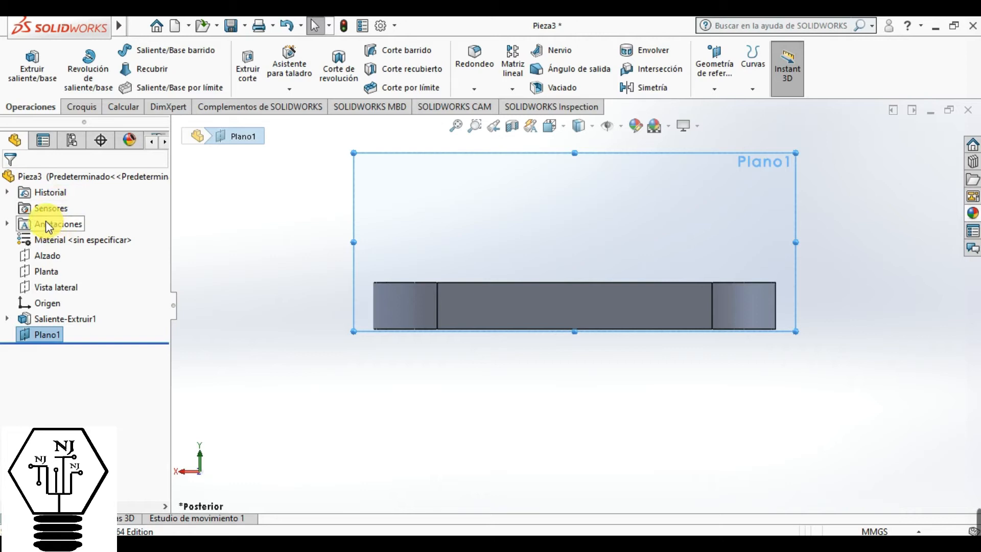
left_click(82, 111)
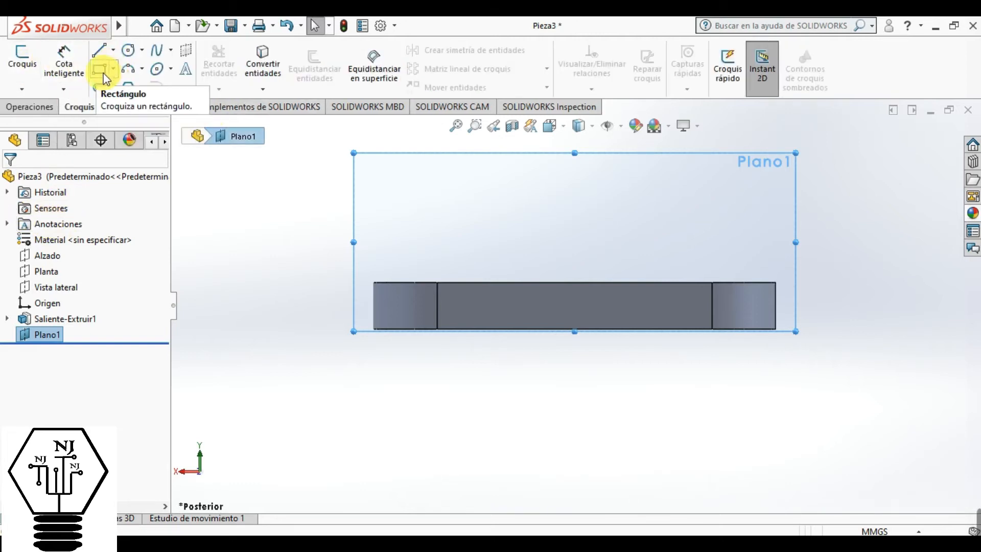
left_click(99, 69)
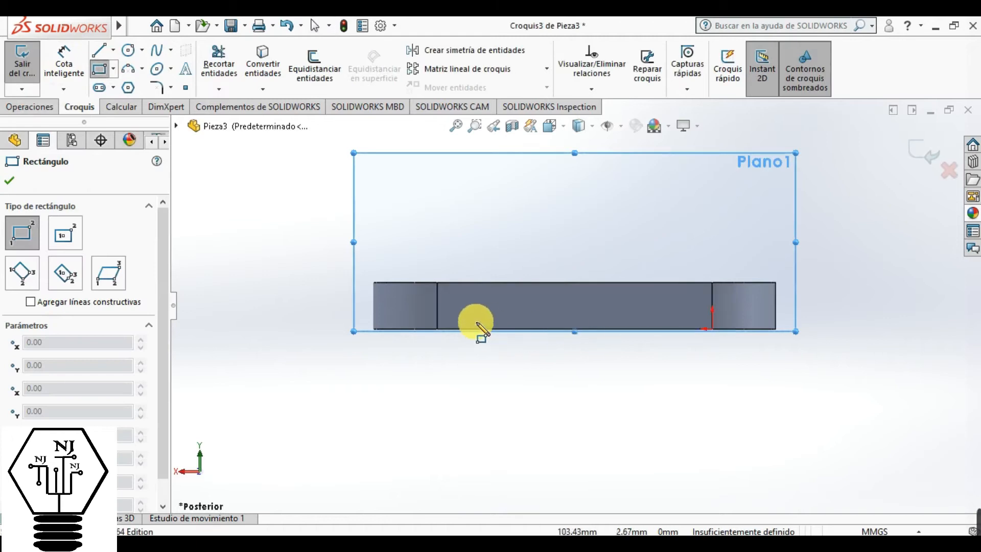
left_click(575, 282)
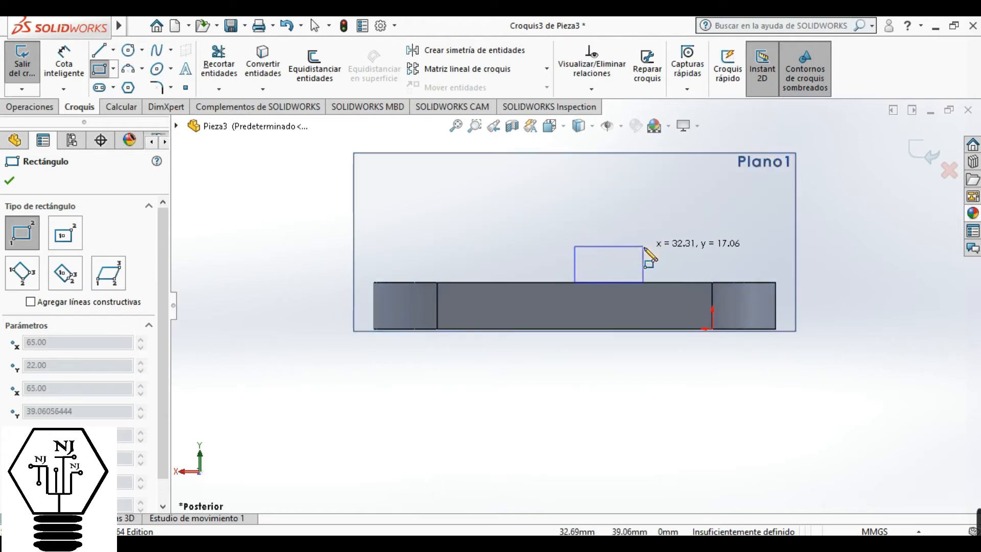
left_click(644, 246)
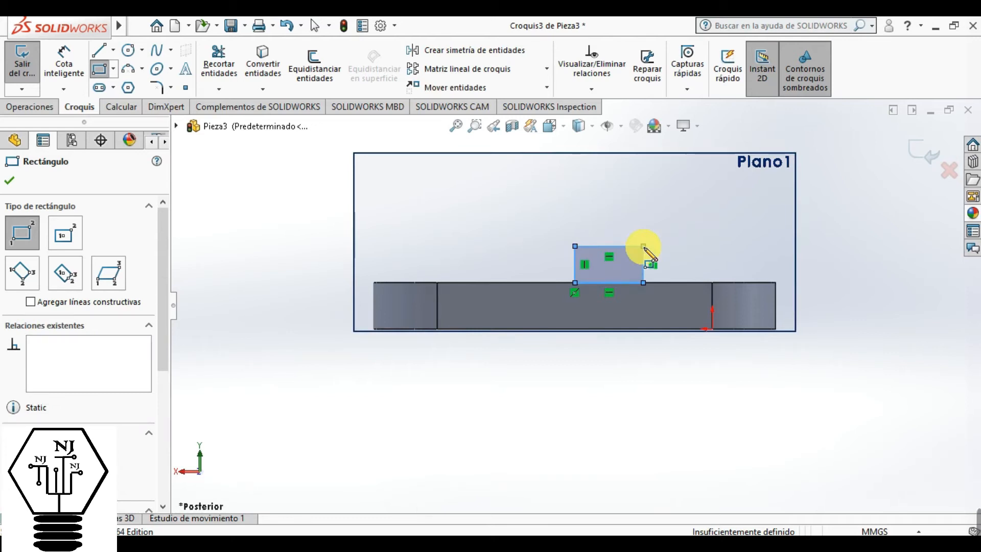
key("ctrl+z")
key("alt")
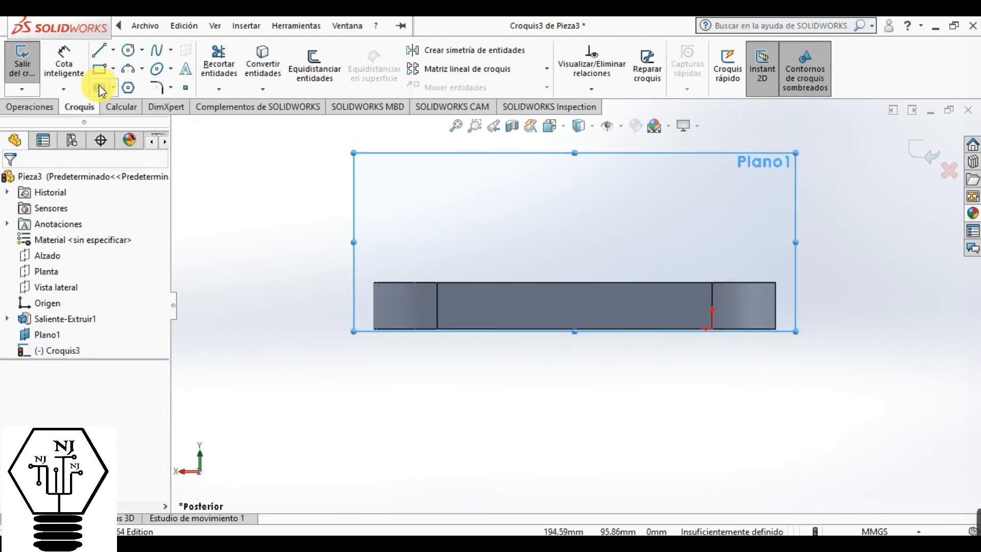
Draw a corner rectangle about 44 mm wide and 16 mm high, standing on the middle of the base's upper edge
key("Return")
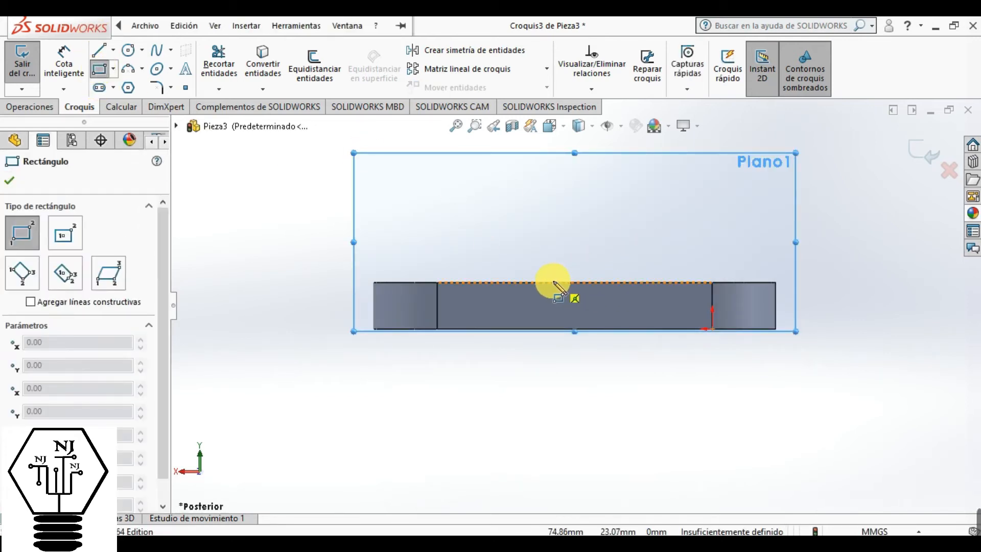
mouse_move(547, 282)
left_mouse_down()
mouse_move(558, 259)
mouse_move(640, 249)
left_mouse_up()
key("Escape")
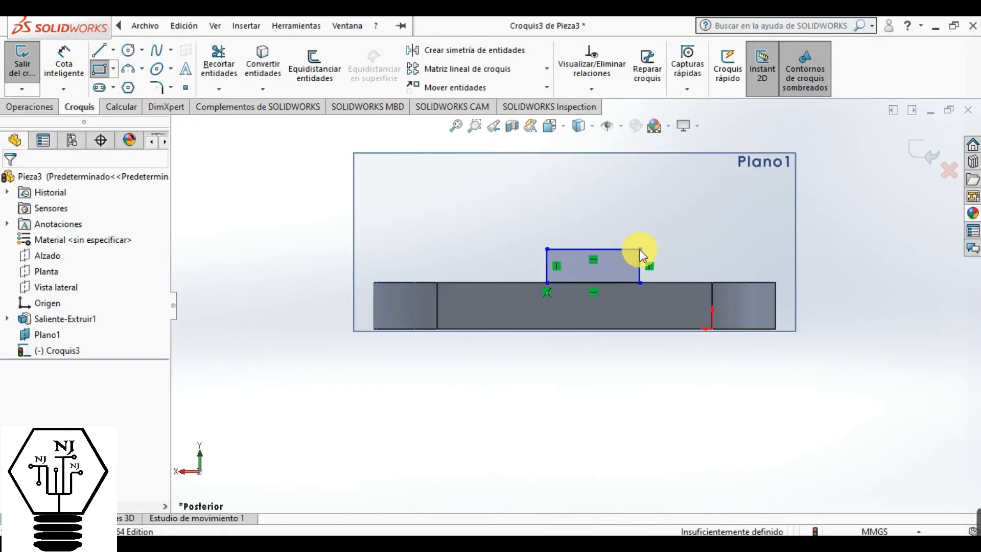
scroll(631, 256, "up", 2)
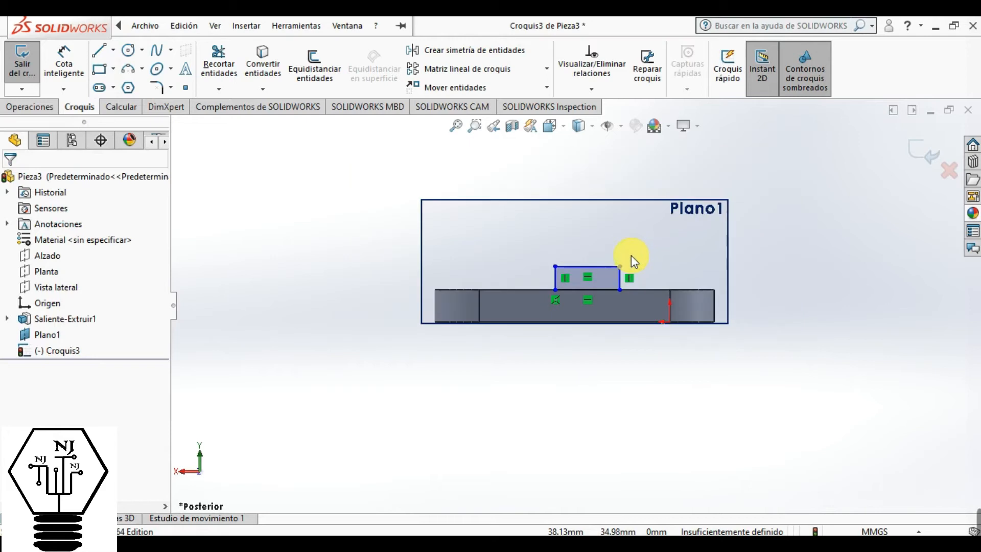
scroll(630, 256, "down", 6)
Dimension the distance from the rectangle's left side to the midpoint of its lower edge as 30 mm
left_click(64, 62)
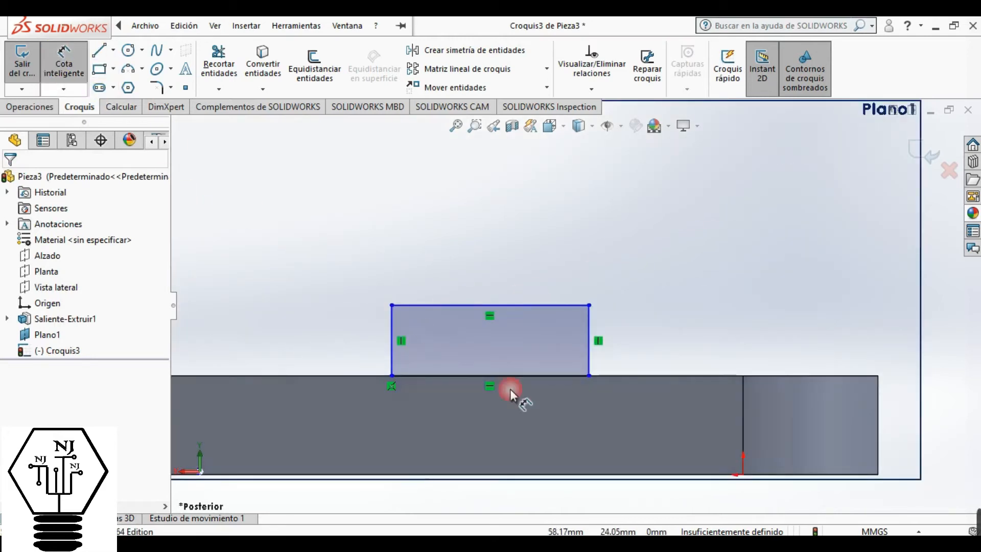
left_click(395, 328)
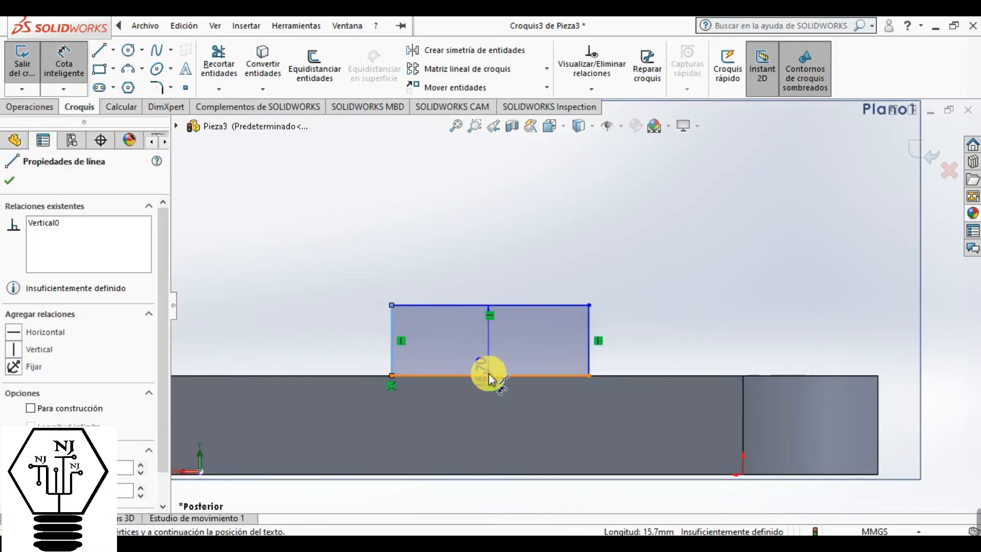
left_click(492, 376)
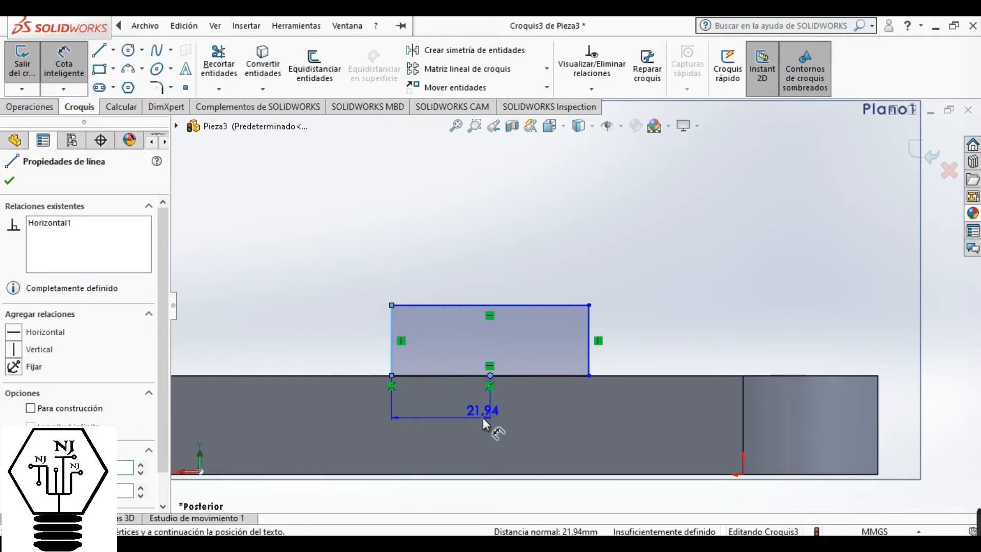
left_click(483, 420)
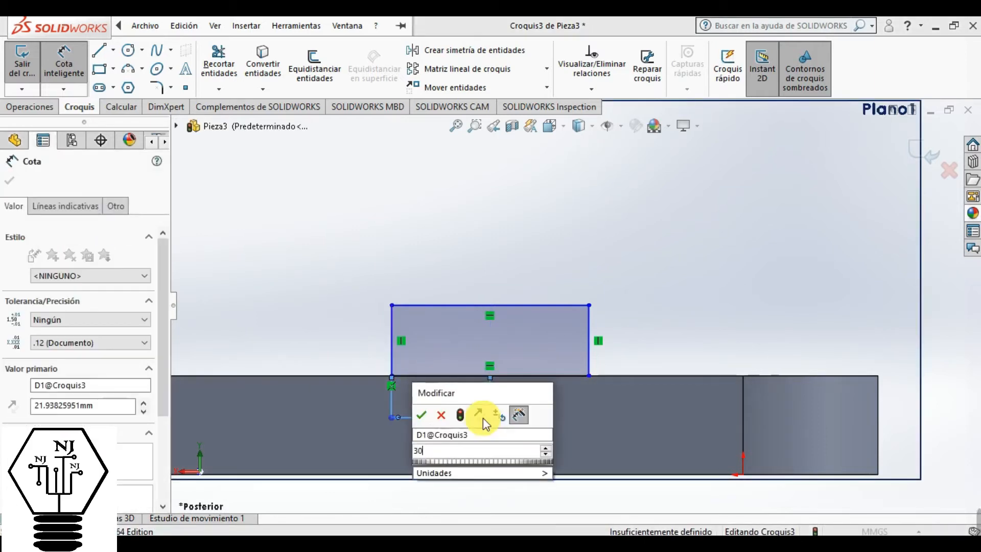
key("Return")
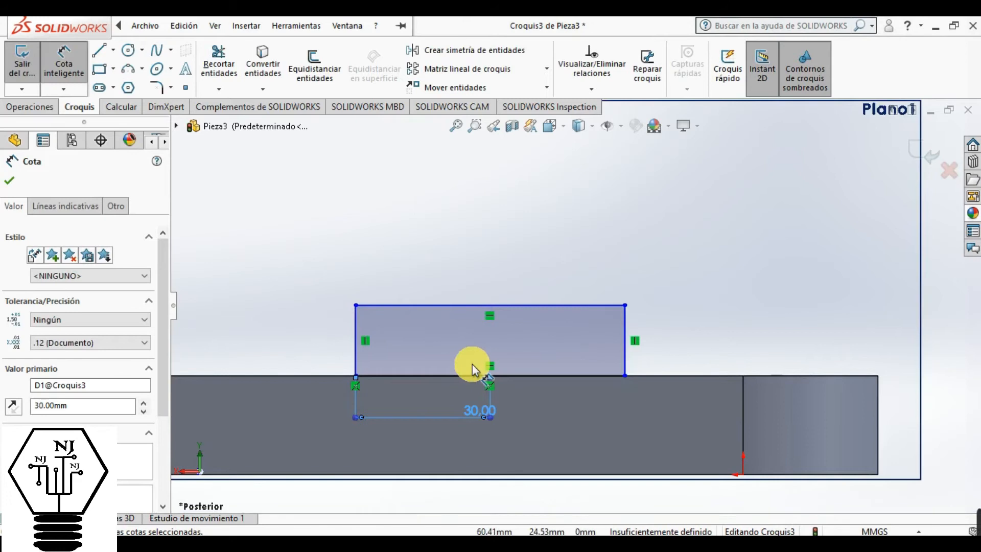
Add a driven dimension for the rectangle's overall width above its upper edge
left_click(506, 304)
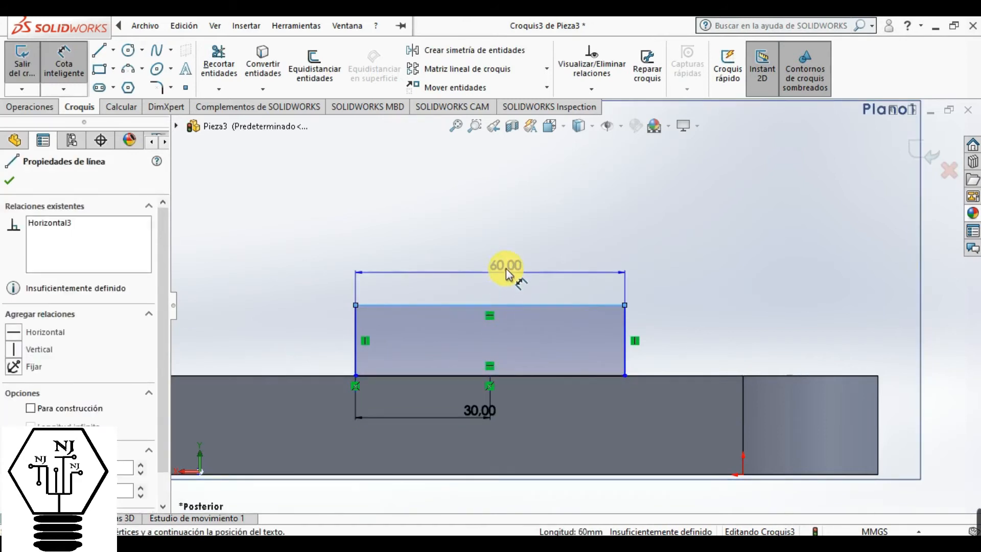
left_click(506, 222)
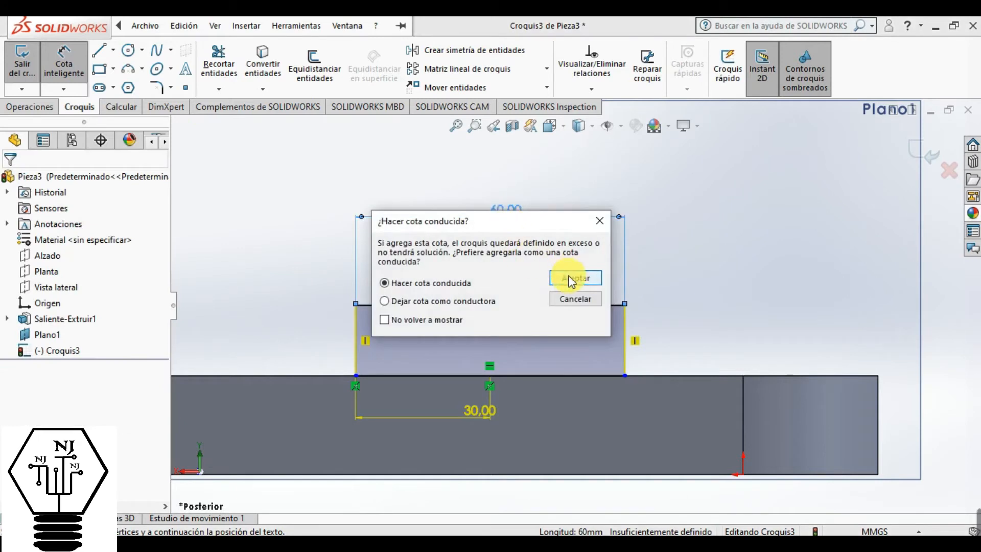
left_click(572, 280)
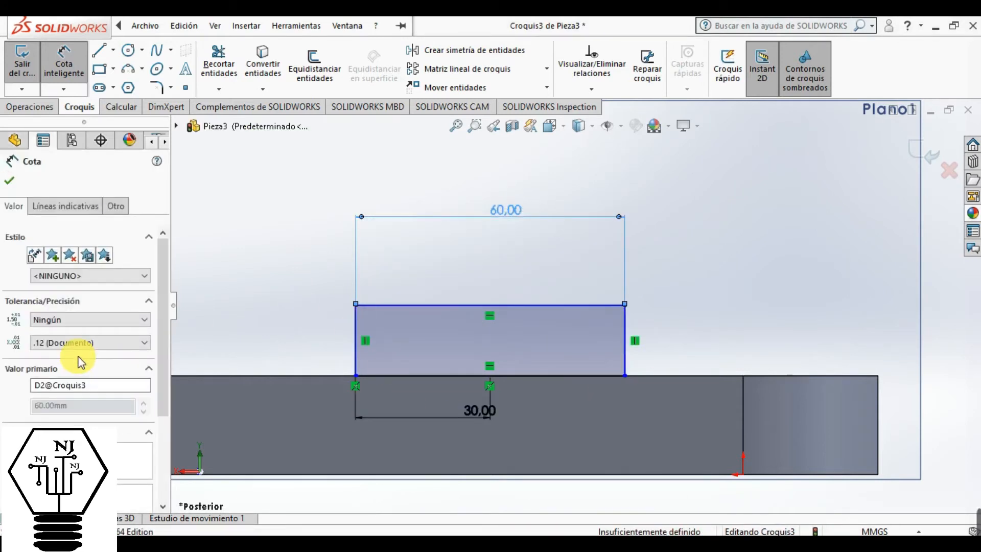
Dimension the height of the rectangle's left side as 22 mm
left_click(356, 335)
left_click(326, 334)
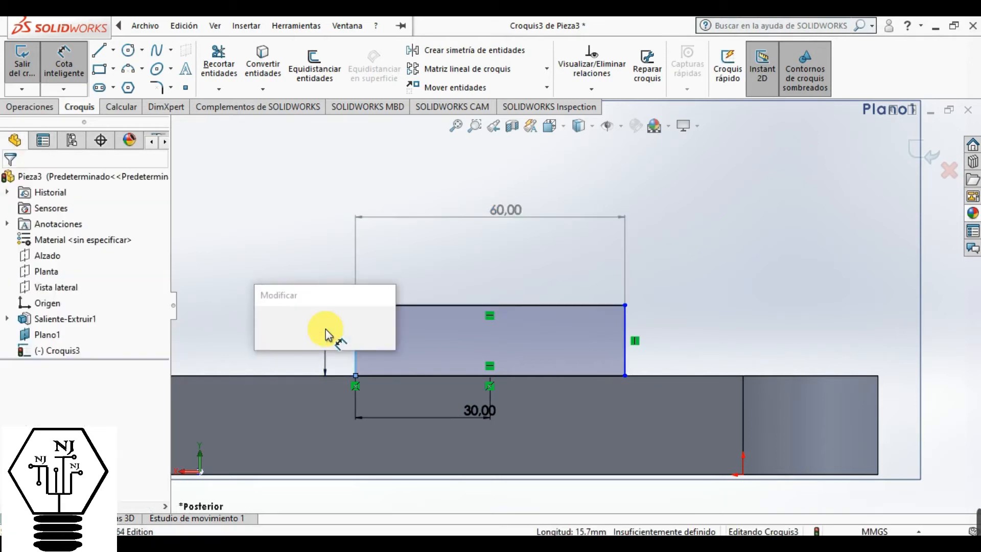
type("222")
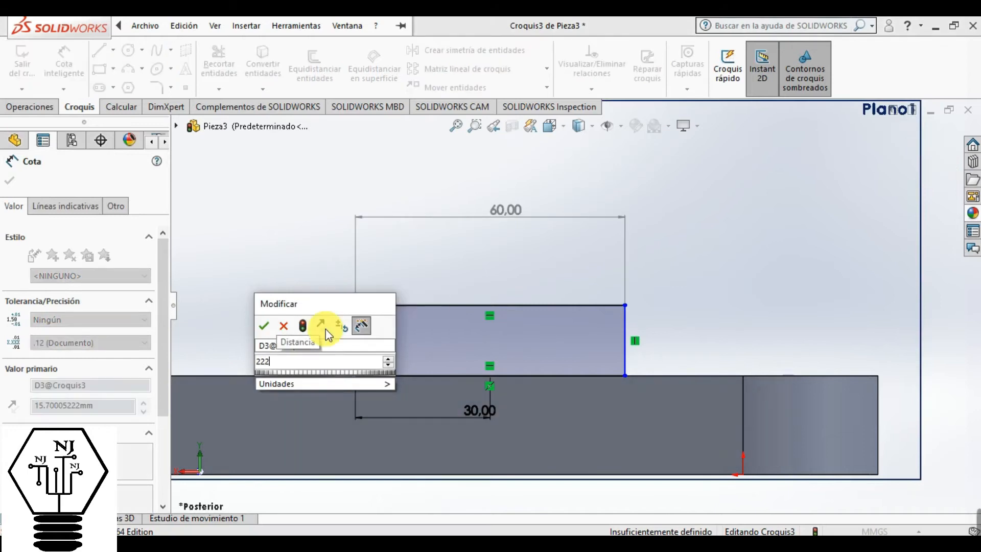
key("Return")
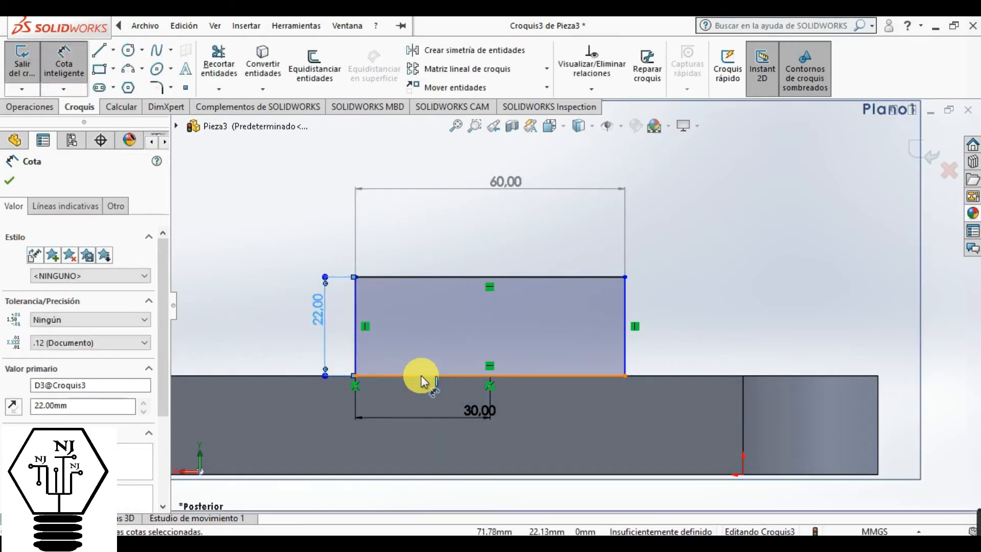
left_click(10, 180)
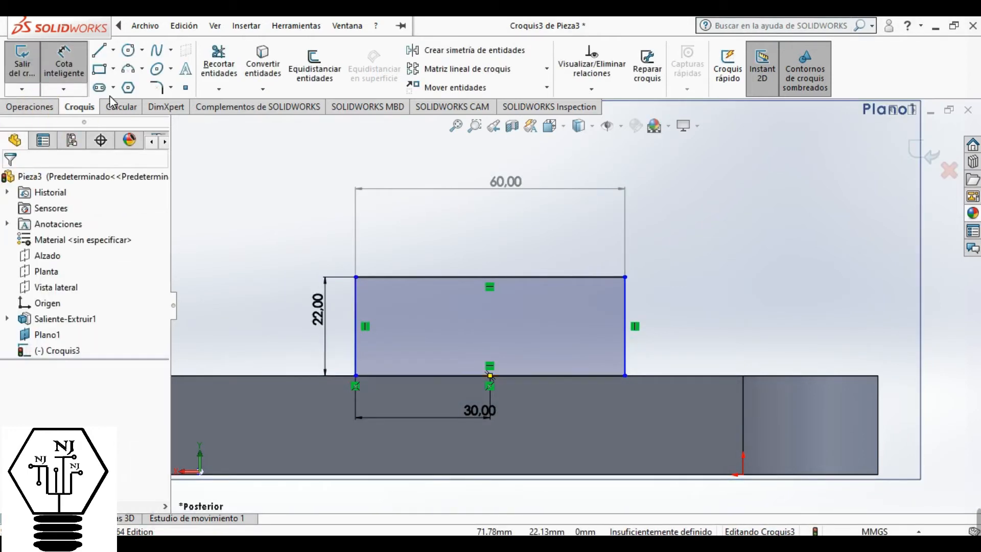
Cap the rectangle with a tangent three-point semicircular arc of about 30 mm radius between its upper corners and trim away the upper edge
left_click(128, 68)
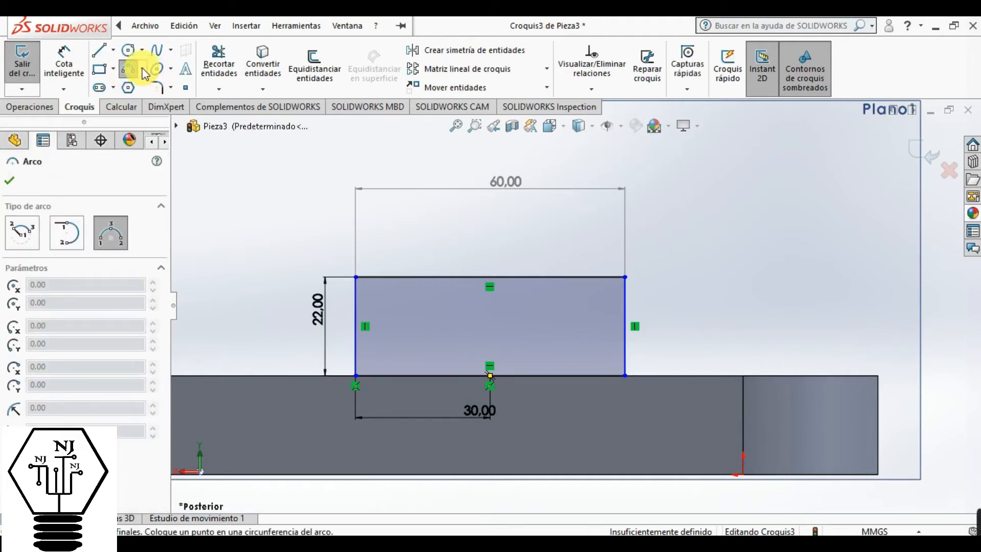
left_click(142, 68)
left_click(149, 120)
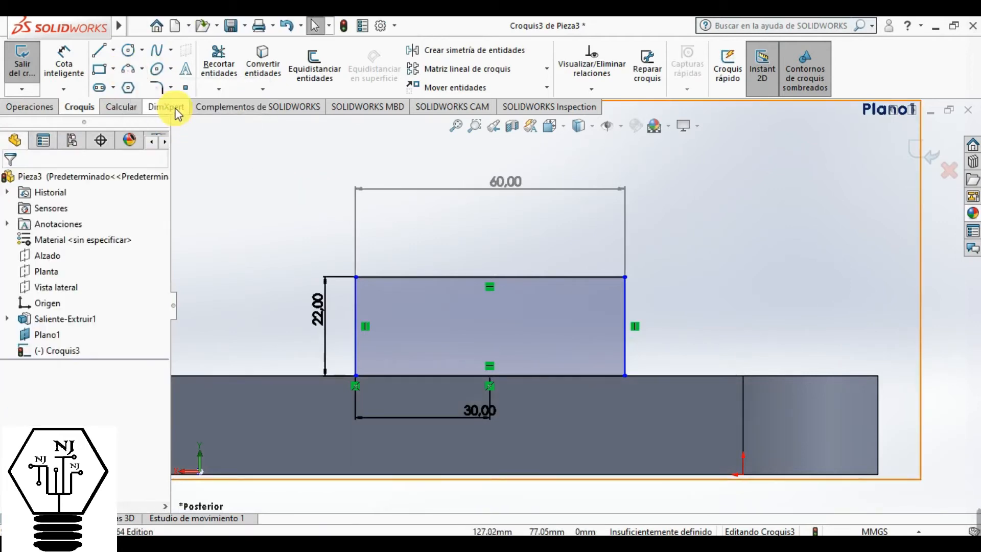
left_click(128, 69)
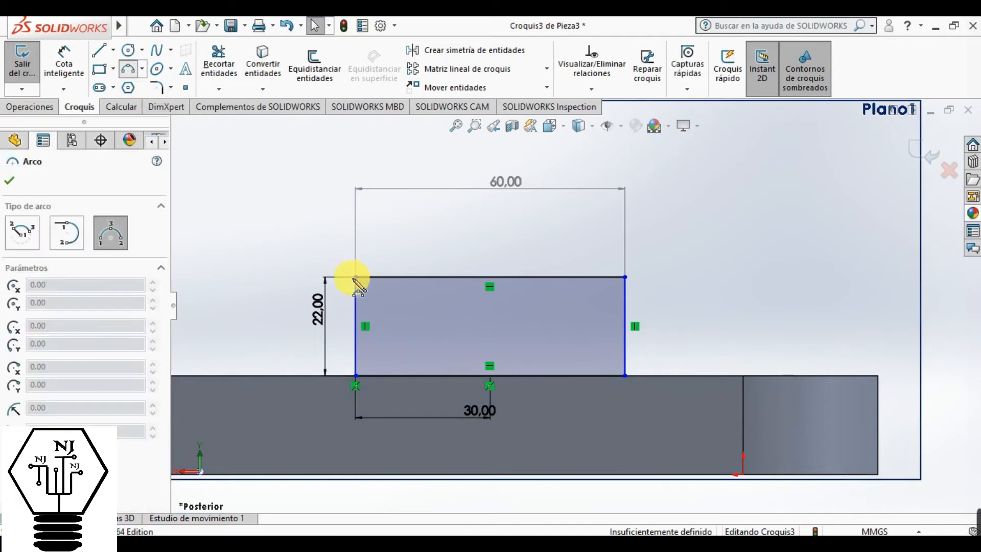
left_click_drag(355, 277, 624, 276)
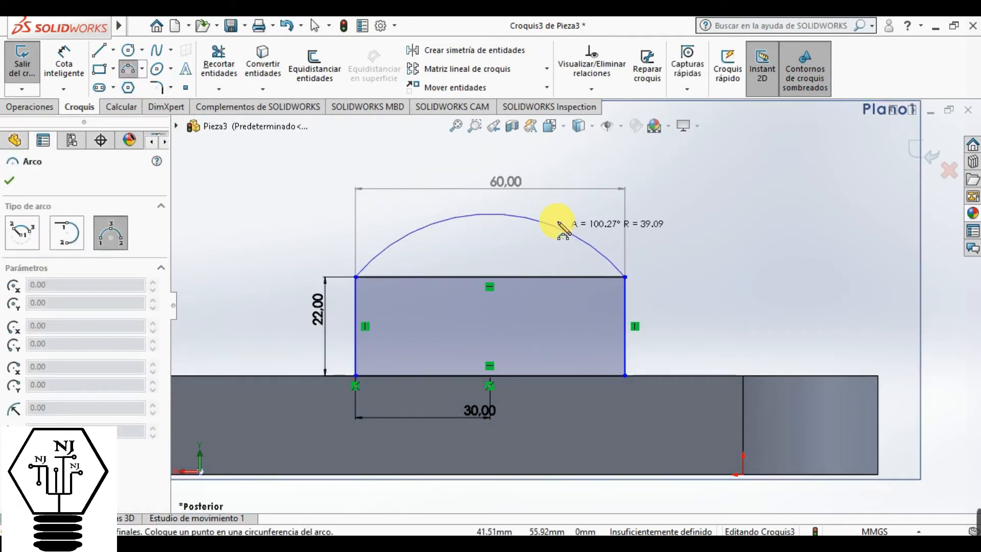
left_click(555, 165)
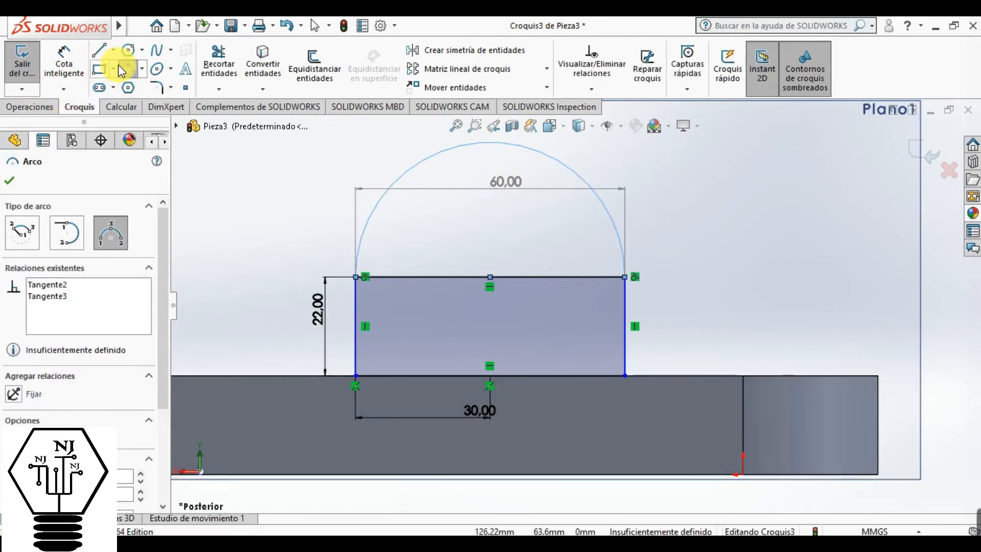
left_click(219, 62)
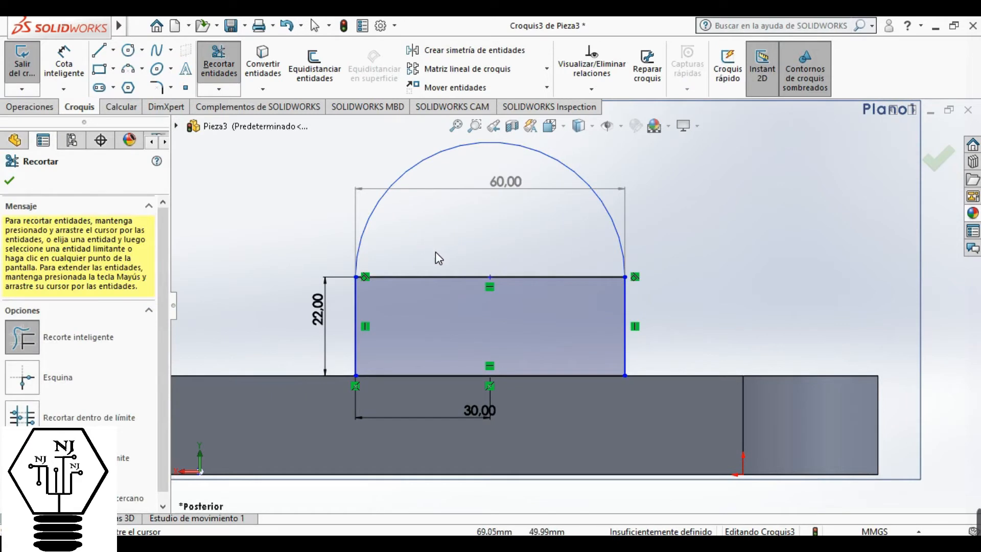
left_click(453, 276)
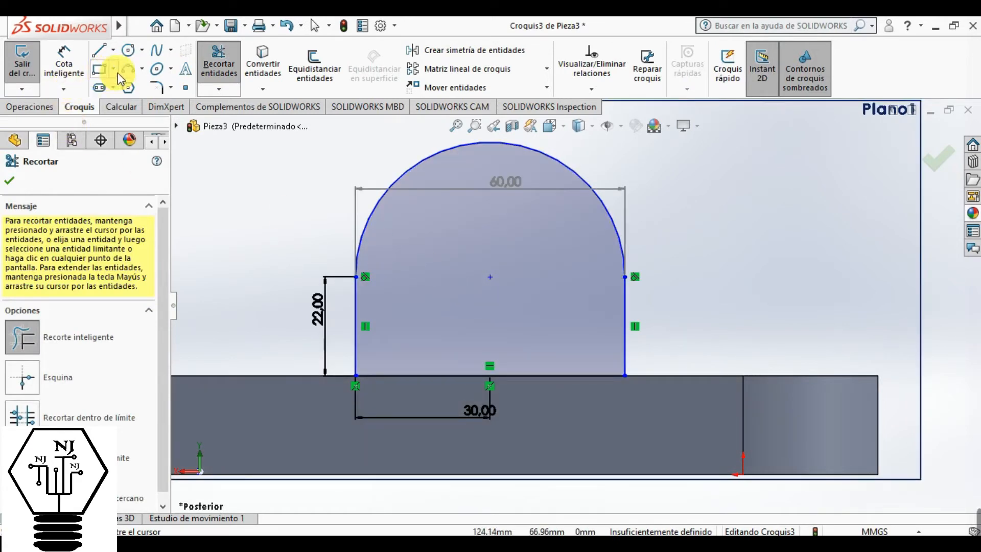
Add a driven radius dimension to the arc at the head of the profile
left_click(63, 62)
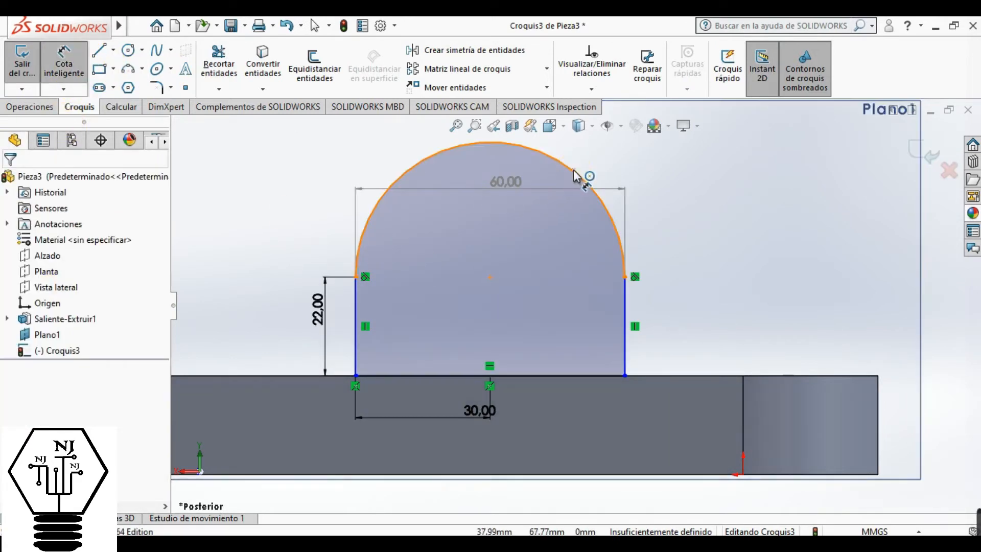
left_click(574, 176)
left_click(595, 171)
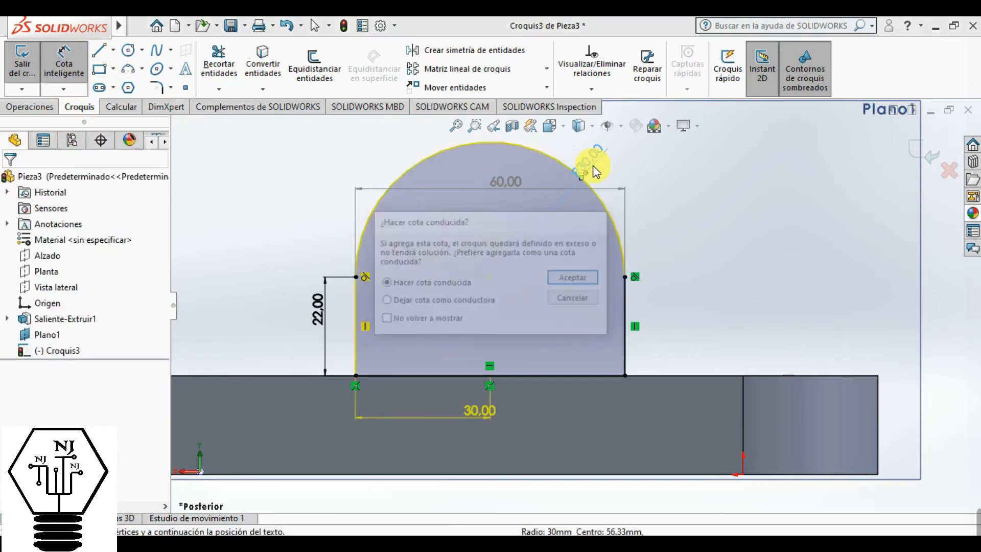
key("Return")
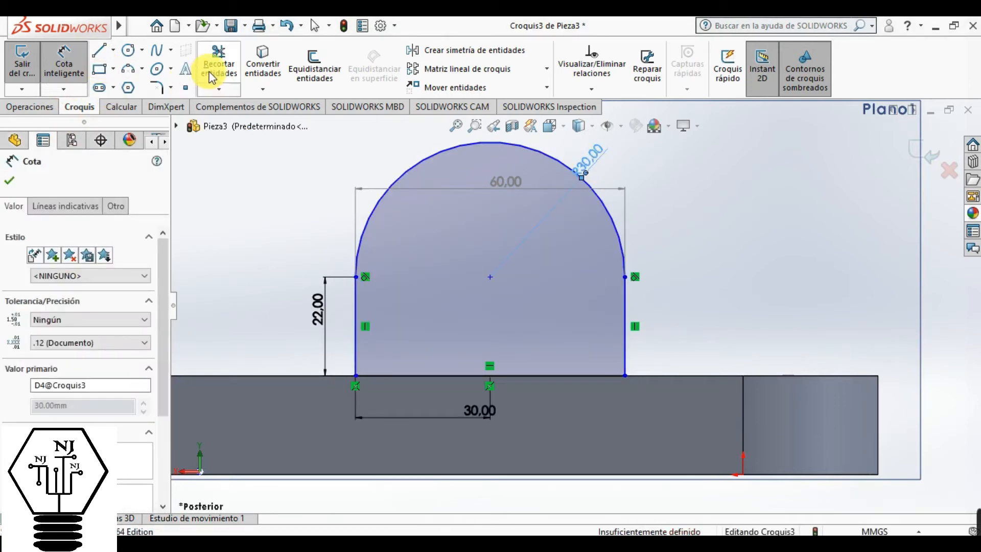
Draw a circle on the arc's centre and dimension its diameter as 24 mm
left_click(128, 52)
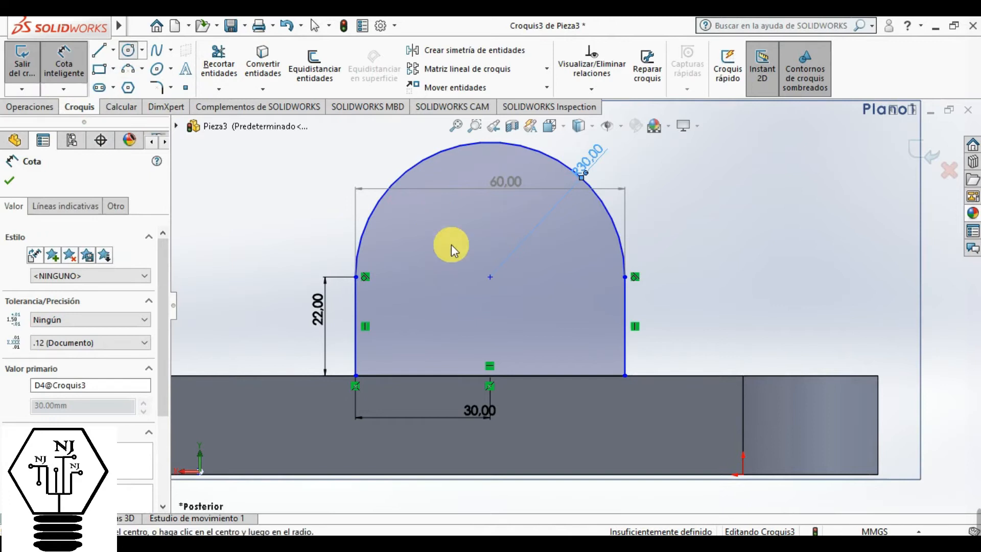
left_click(491, 278)
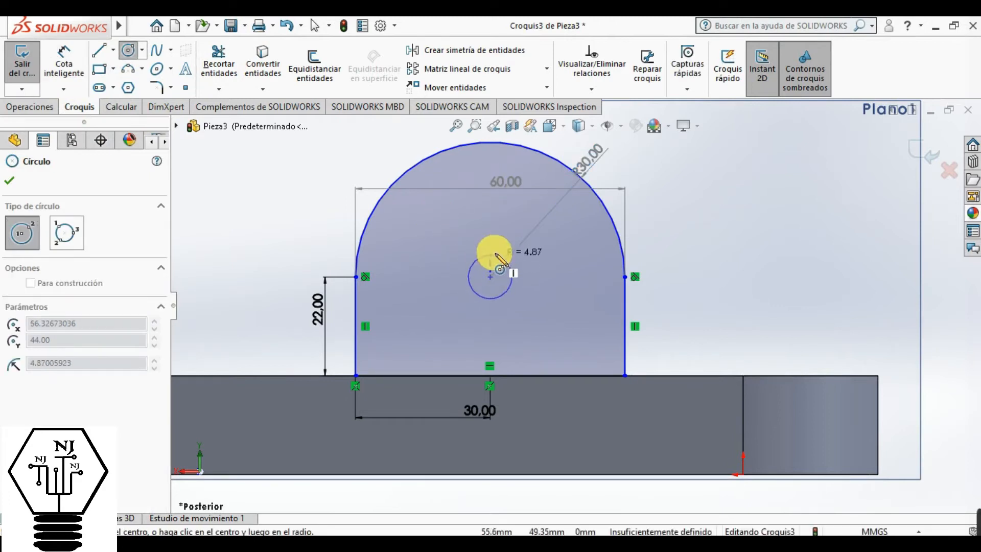
left_click(502, 249)
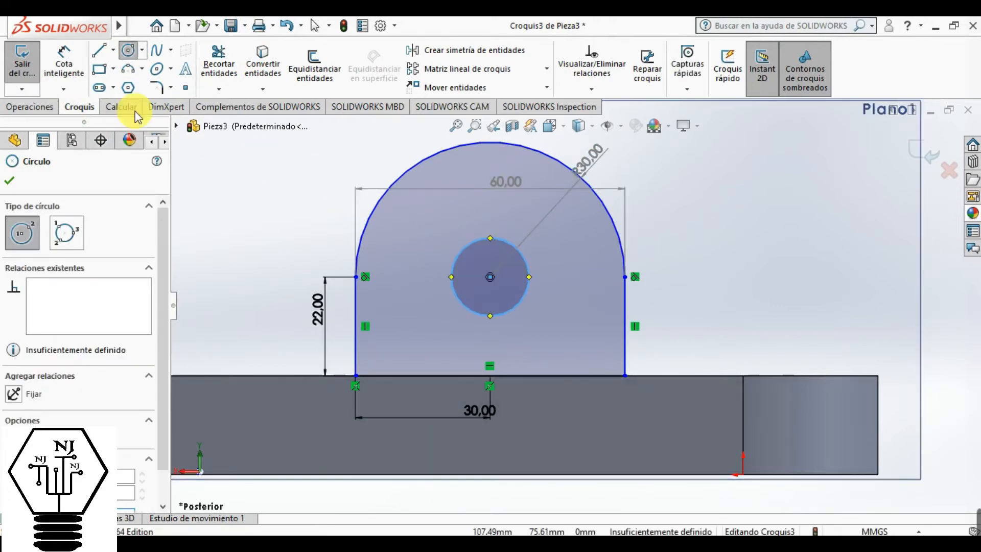
left_click(64, 61)
left_click(466, 224)
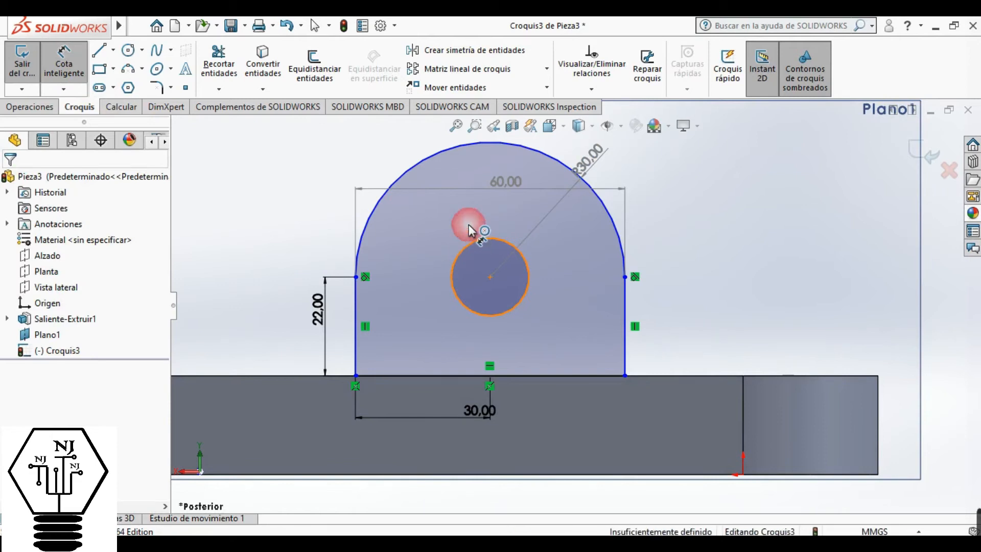
left_click(471, 228)
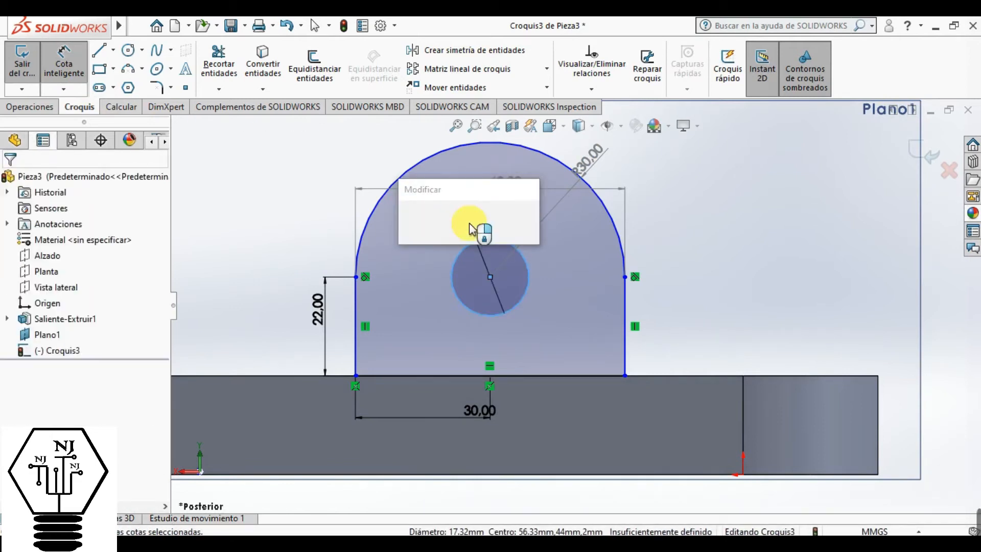
type("24")
key("Return")
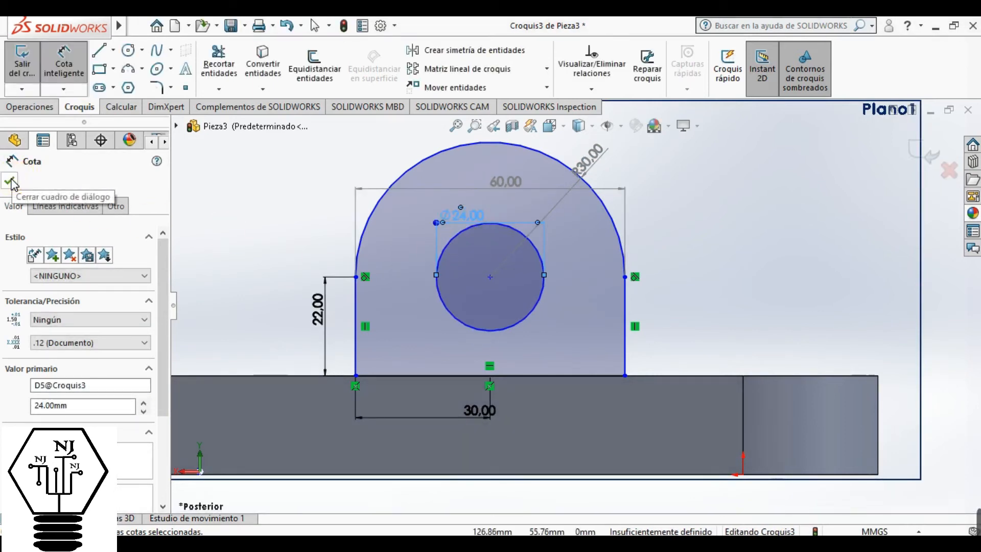
left_click(18, 181)
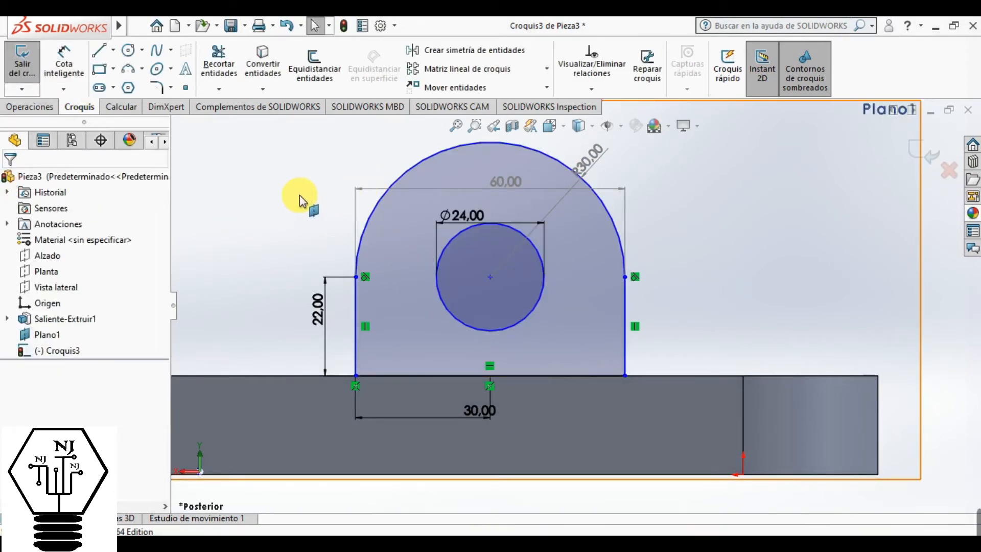
Try to extrude the rounded profile with its hole 60 mm from the sketch plane across the base
key("f")
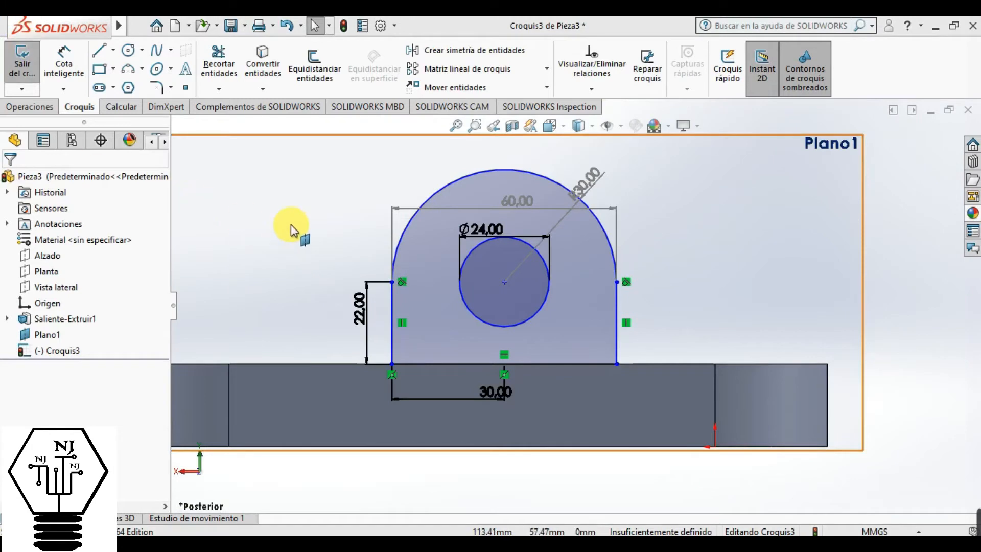
key("z")
middle_click_drag(304, 175, 390, 258)
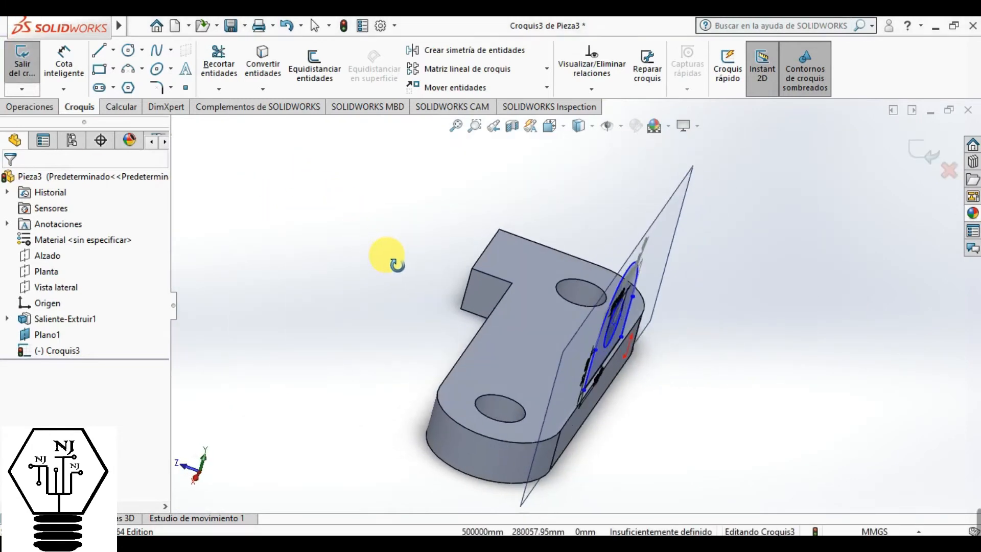
left_click(30, 107)
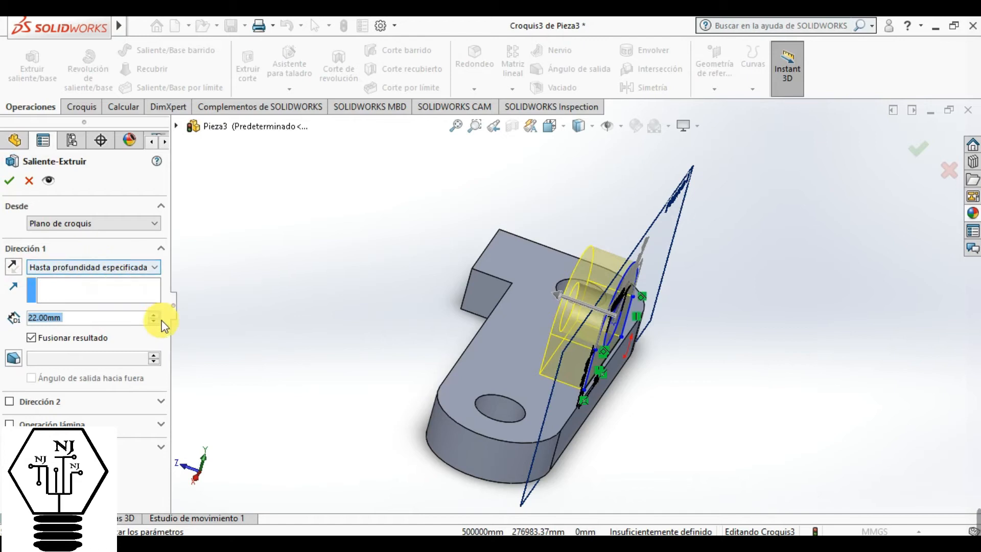
left_click(153, 315)
left_click(153, 315)
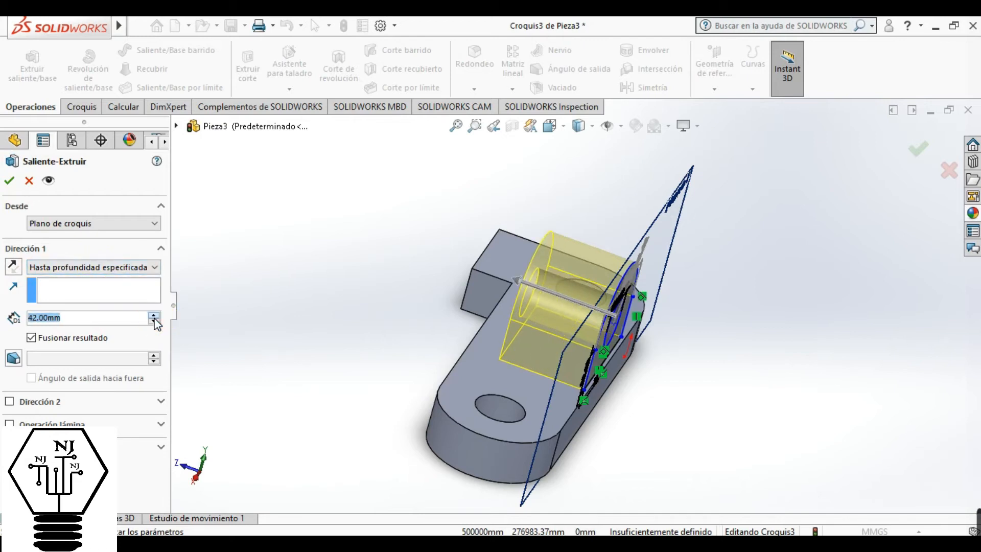
left_click(154, 315)
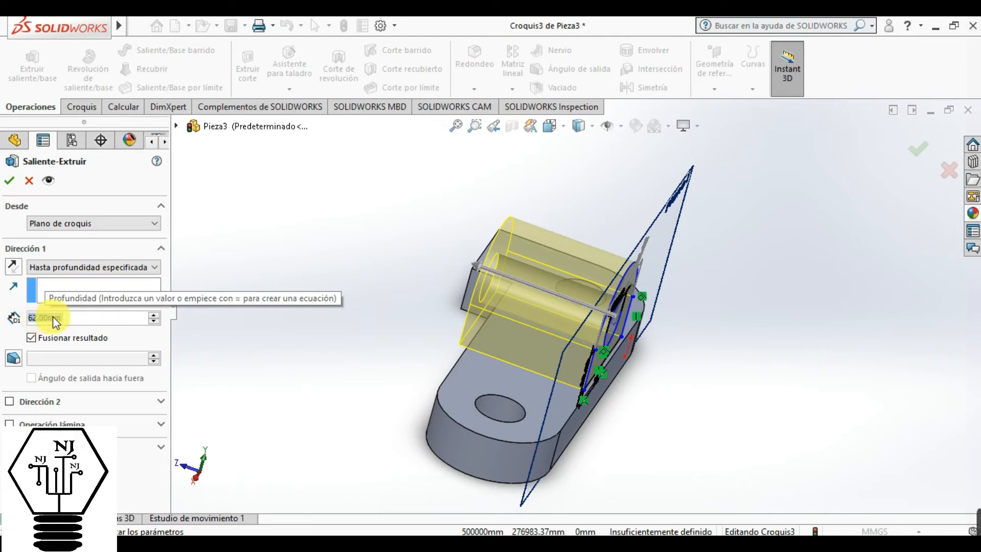
double_click(53, 317)
right_click(43, 321)
type("100")
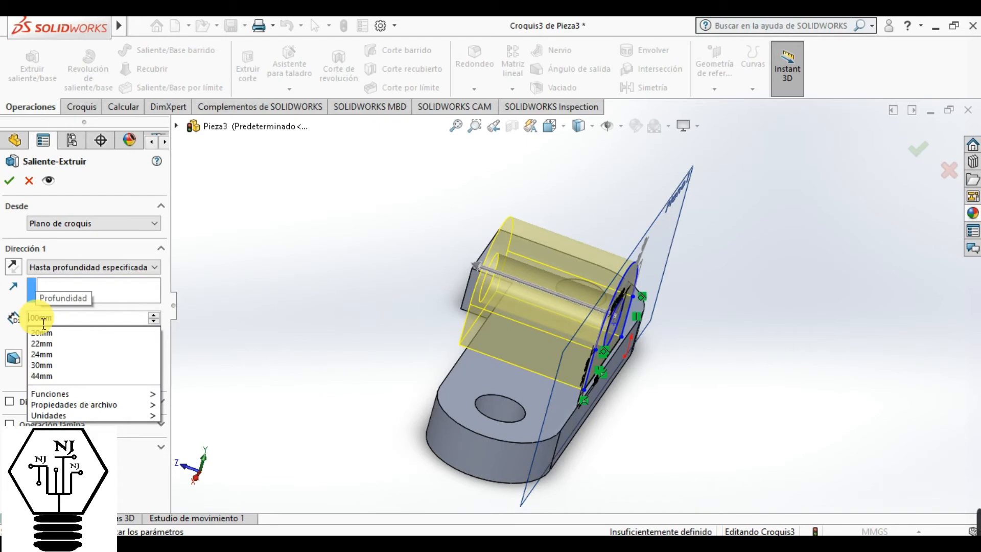
right_click(43, 324)
type("0")
key("Return")
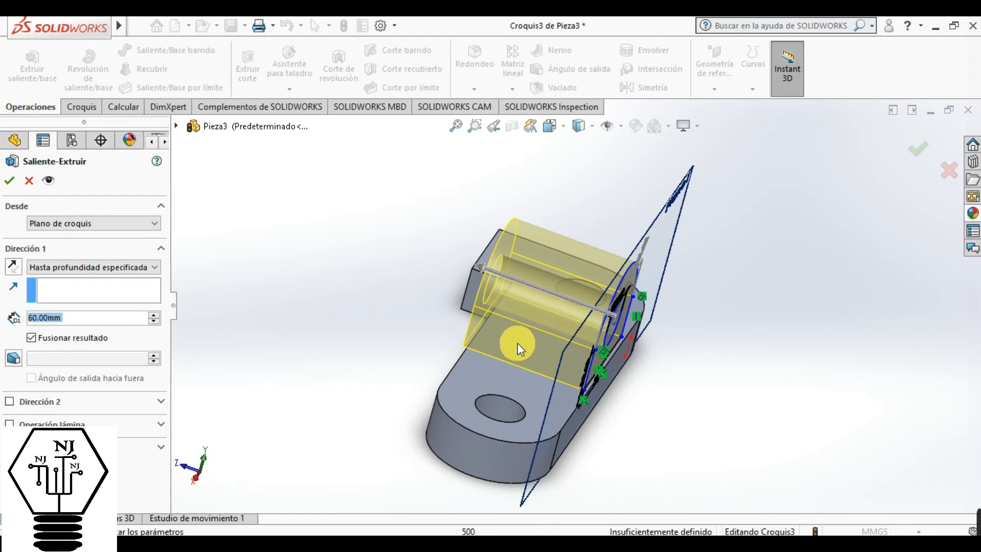
Inspect the extrusion preview near the base's rear edge and cancel the extrusion
scroll(514, 340, "down", 3)
scroll(692, 464, "down", 2)
scroll(526, 352, "down", 3)
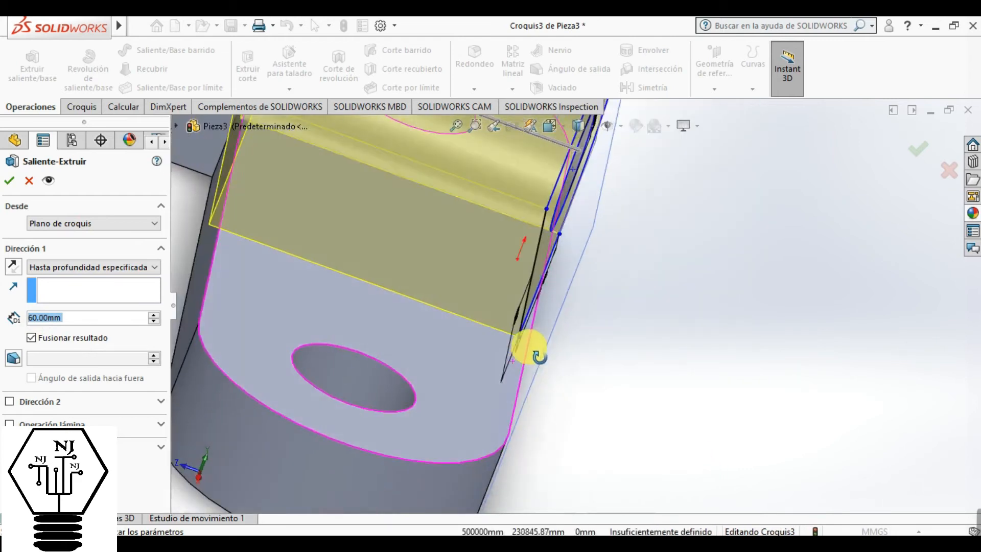
mouse_move(517, 366)
middle_mouse_down()
mouse_move(491, 350)
mouse_move(477, 410)
mouse_move(506, 440)
mouse_move(492, 411)
mouse_move(493, 357)
mouse_move(514, 343)
mouse_move(528, 362)
mouse_move(528, 405)
mouse_move(477, 373)
mouse_move(462, 270)
middle_mouse_up()
scroll(460, 270, "up", 2)
left_click(28, 182)
Exit the sketch and delete the reference plane Plano1 together with the sketch on it
left_click(45, 336)
left_click(924, 163)
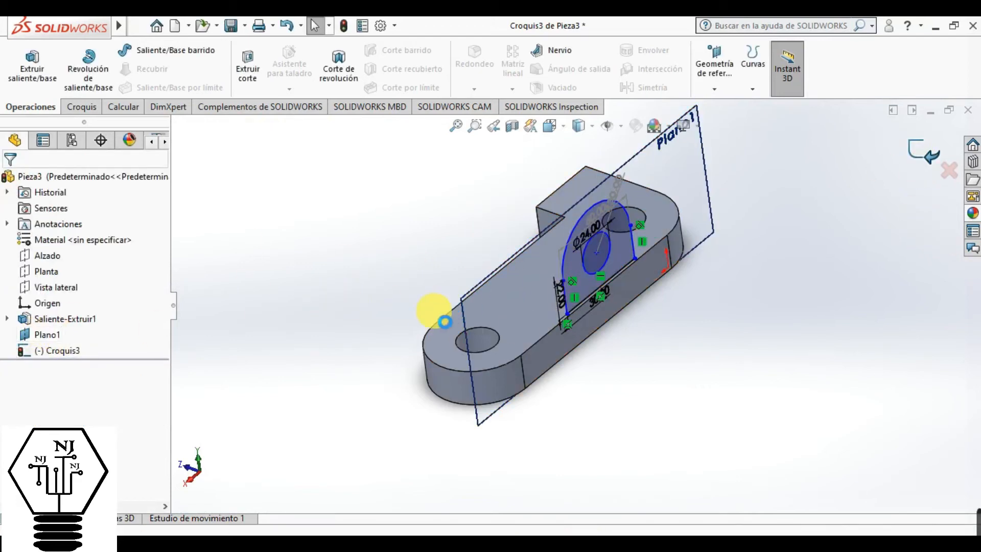
left_click(42, 343)
left_click(43, 335)
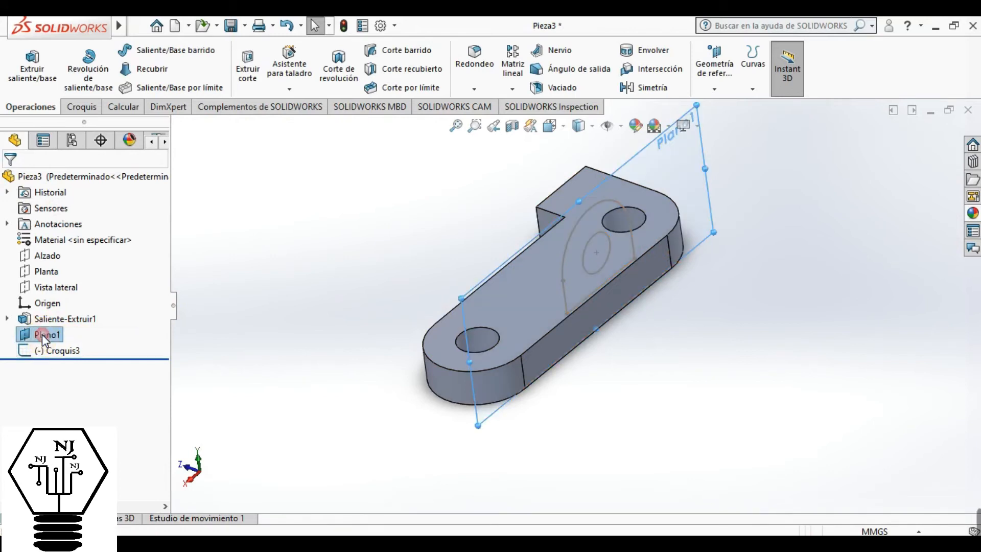
right_click(42, 334)
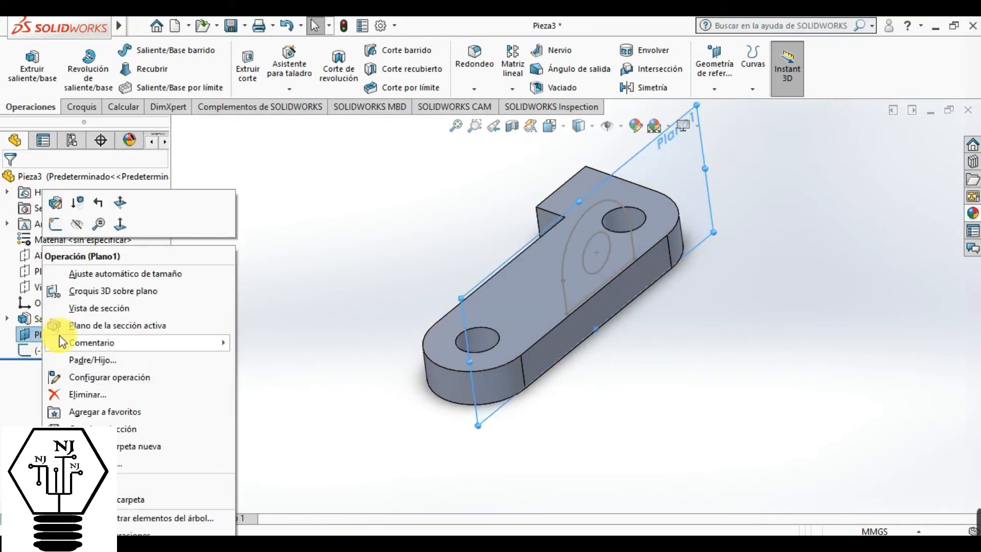
left_click(78, 395)
left_click(583, 212)
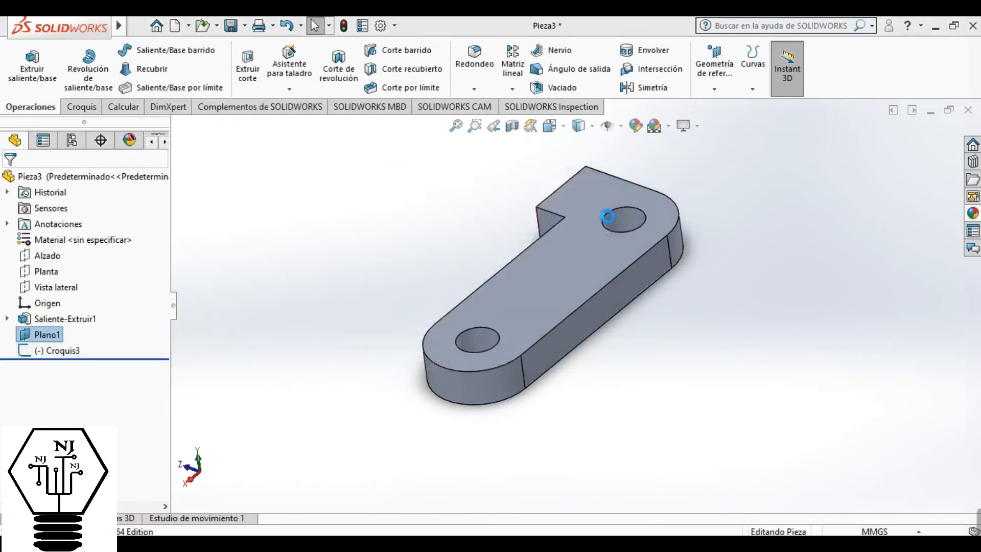
Create a reference plane at a 0 mm offset from the Alzado plane
left_click(712, 91)
left_click(715, 106)
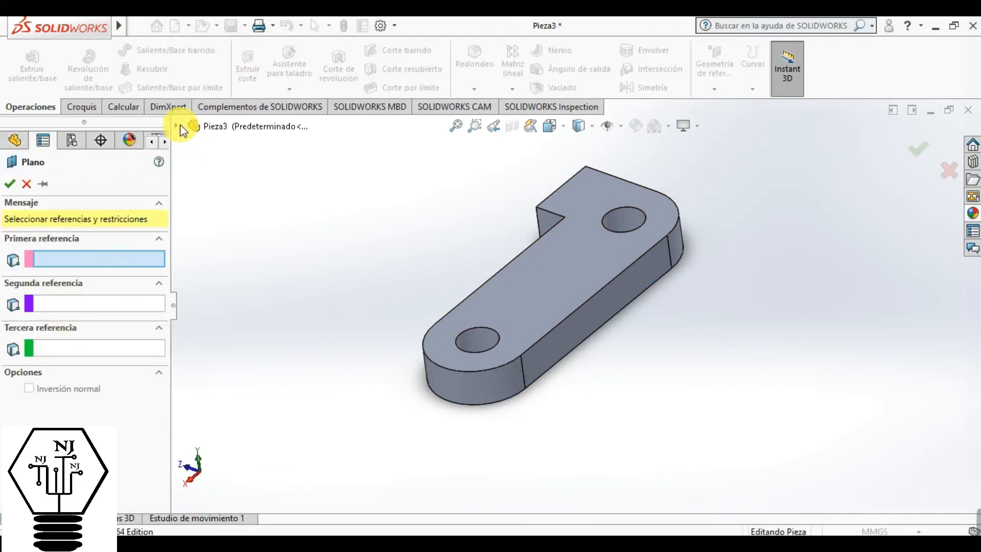
left_click(179, 126)
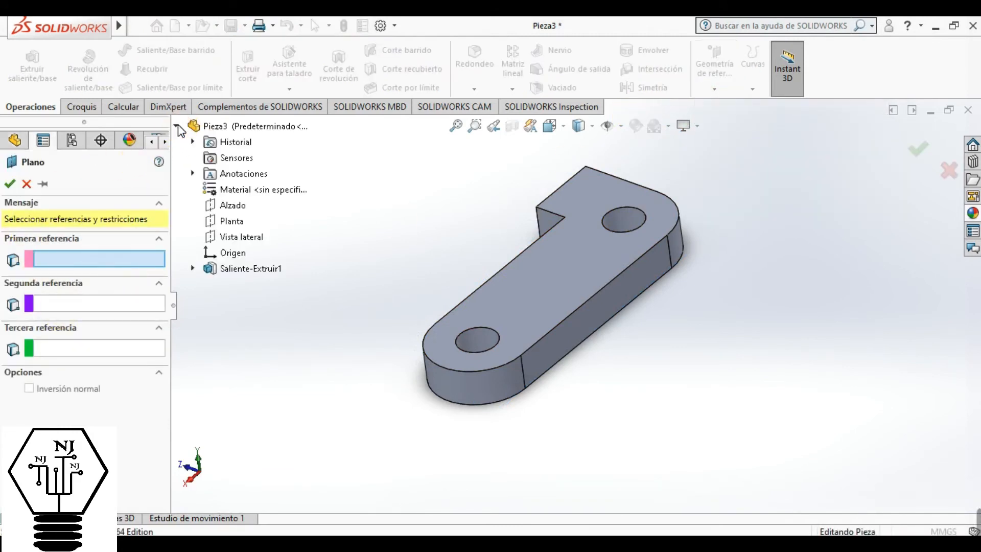
left_click(227, 205)
left_click(36, 361)
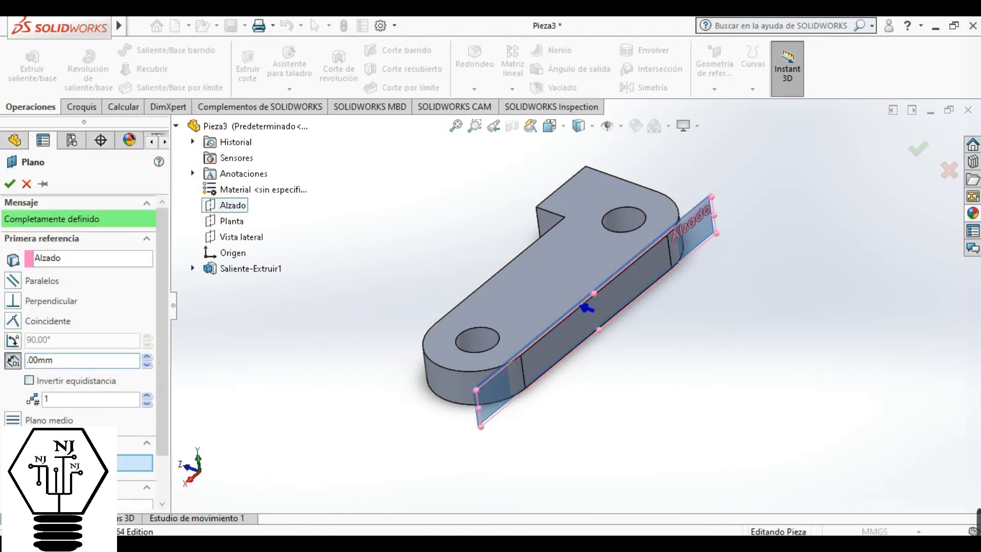
type("0")
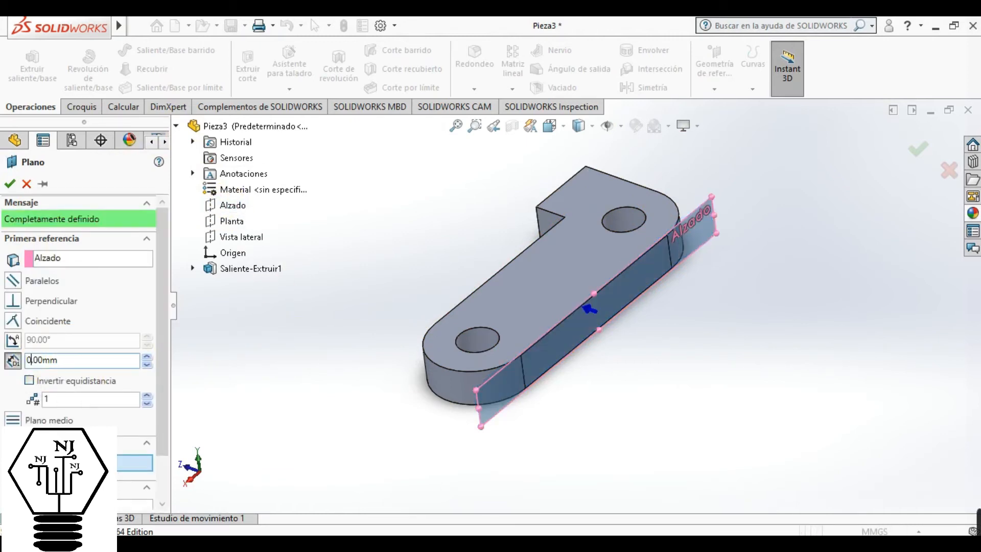
left_click(9, 184)
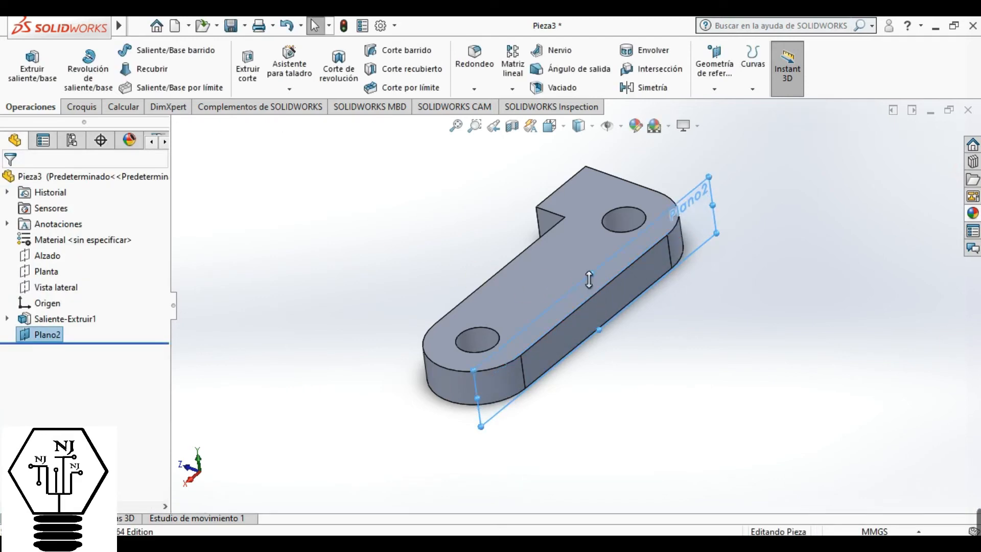
Open a sketch on Plano2 in the rear view and draw a rectangle about 43 by 17 mm on the base's upper edge
left_click(566, 125)
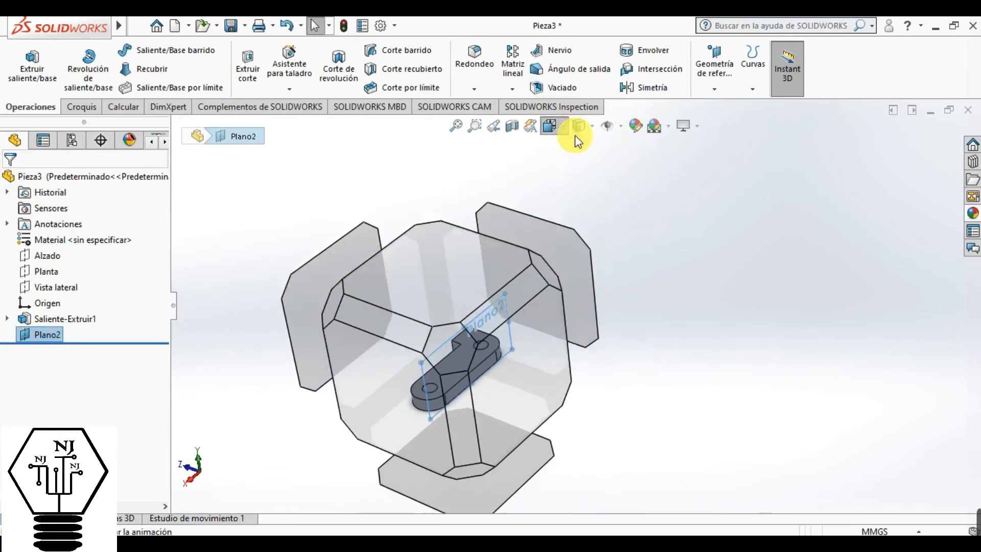
left_click(550, 123)
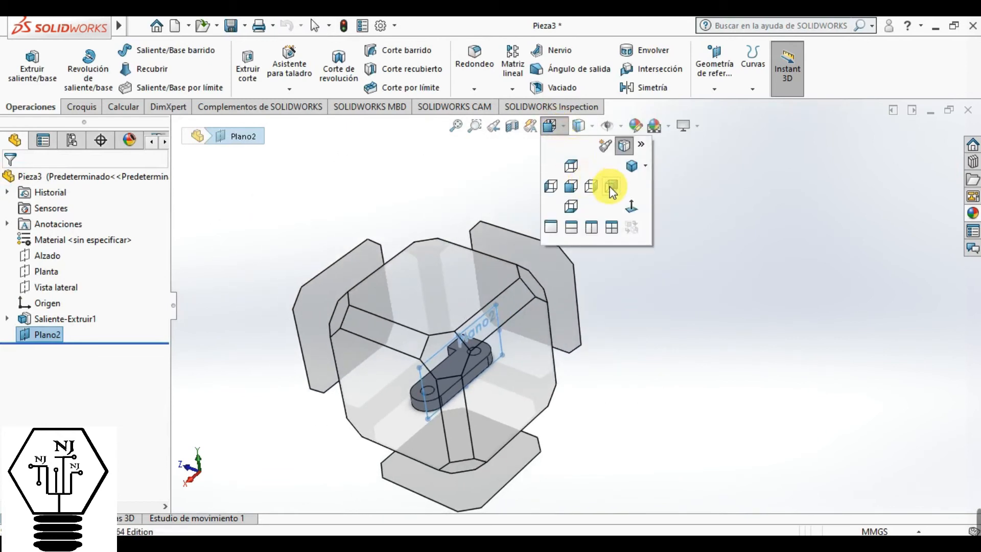
left_click(611, 187)
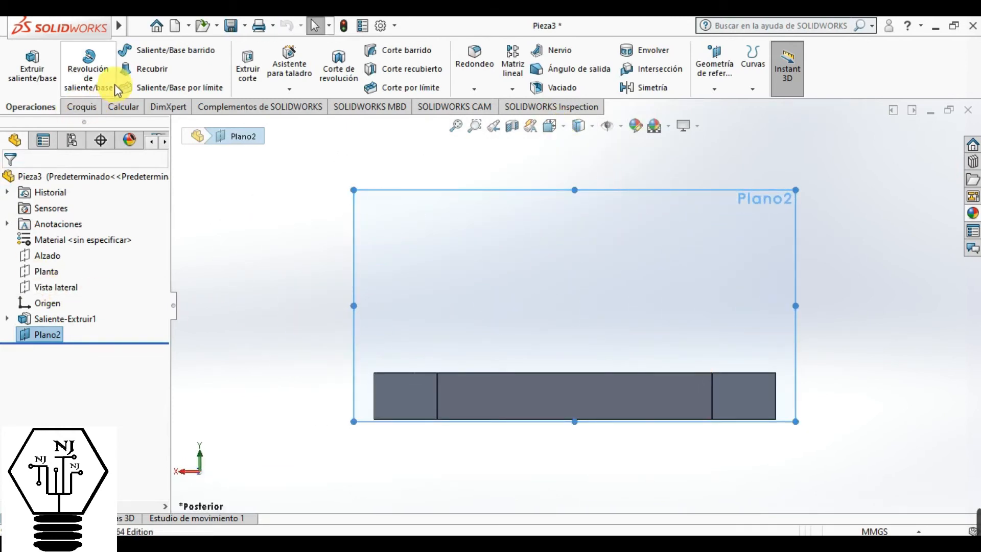
left_click(97, 105)
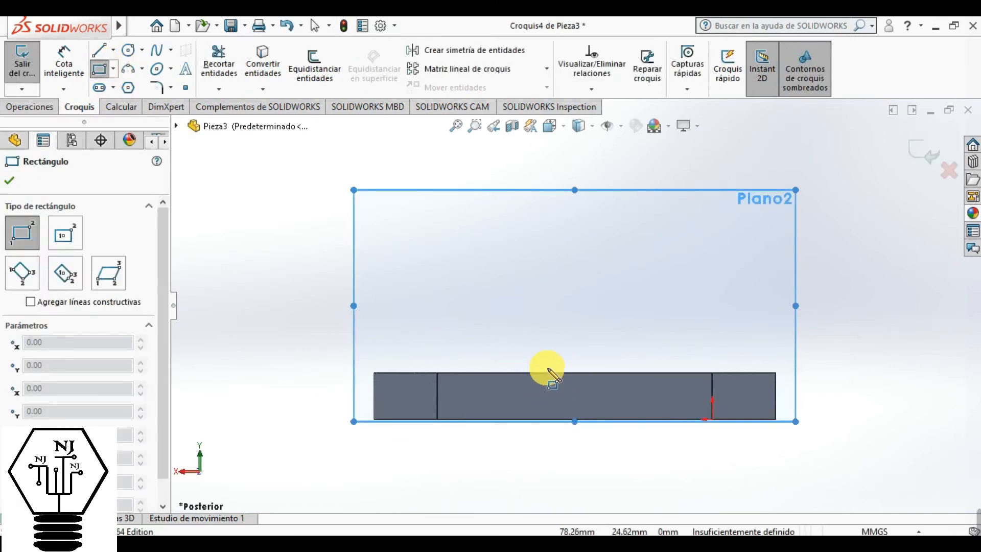
scroll(541, 380, "down", 2)
left_click(573, 302)
left_click(684, 259)
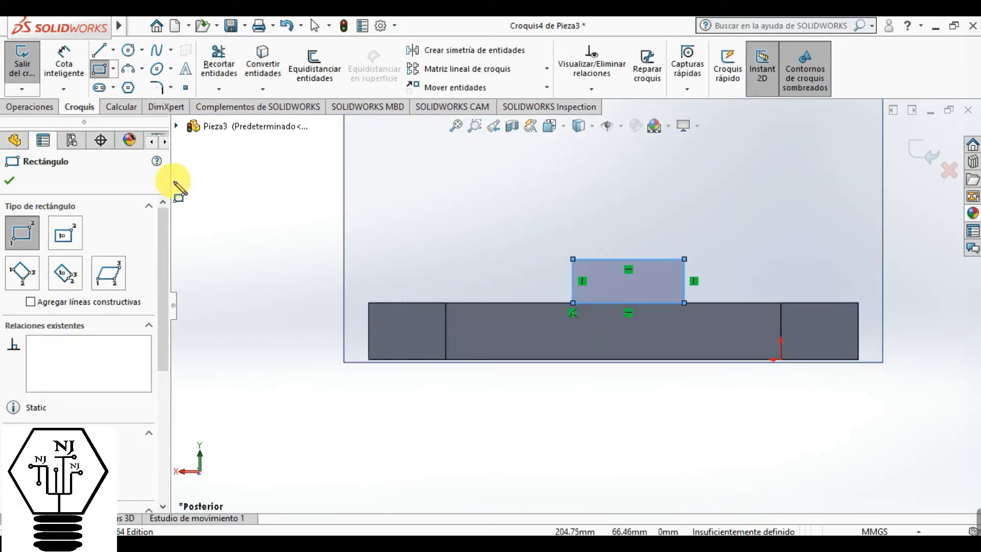
Dimension the rectangle 60 mm wide and 22 mm high
left_click(64, 63)
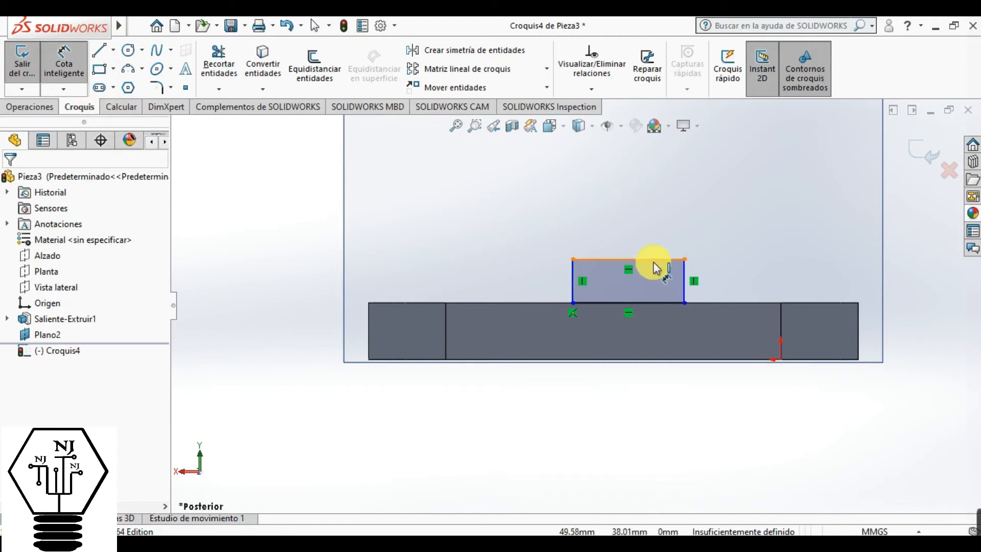
left_click(658, 228)
left_click(658, 228)
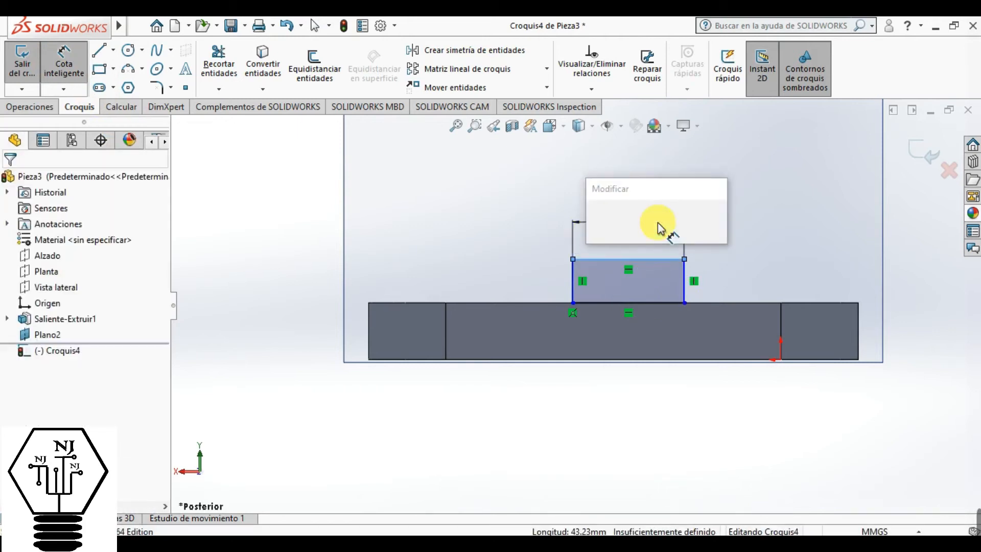
type("60")
key("Return")
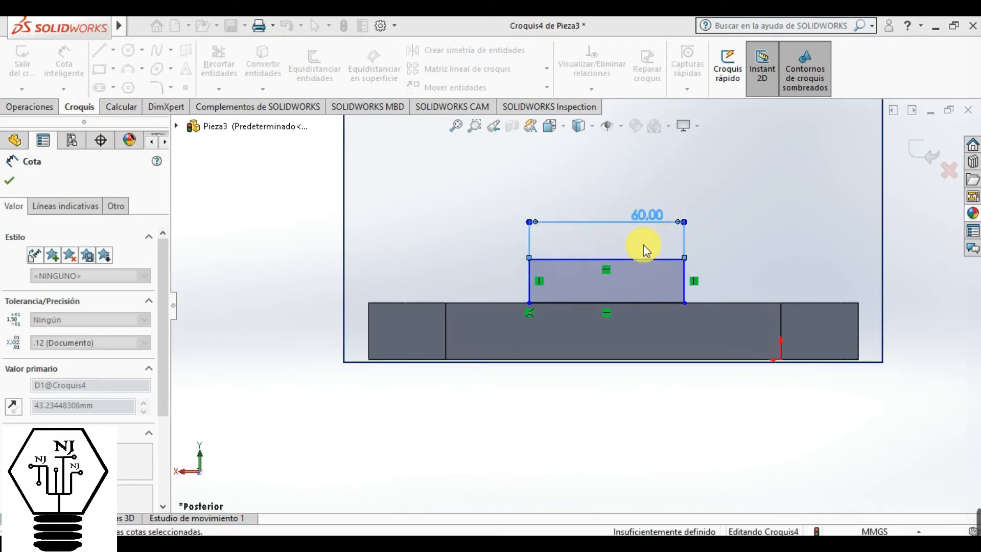
left_click(490, 258)
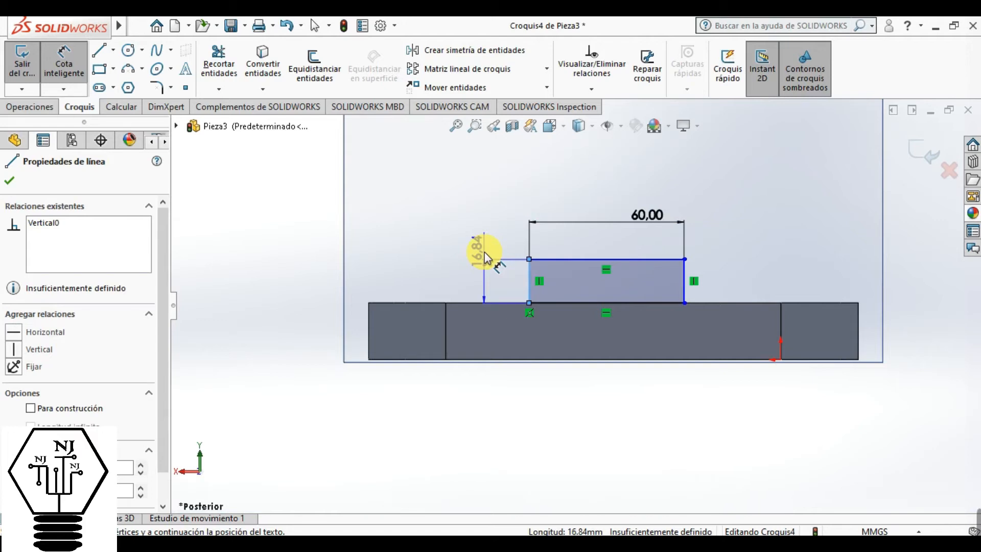
left_click(485, 252)
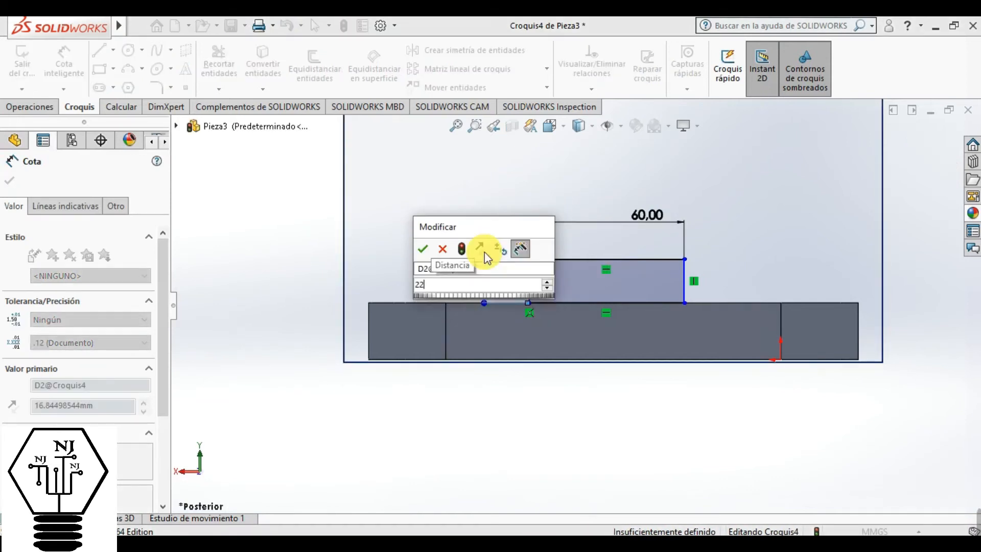
key("Return")
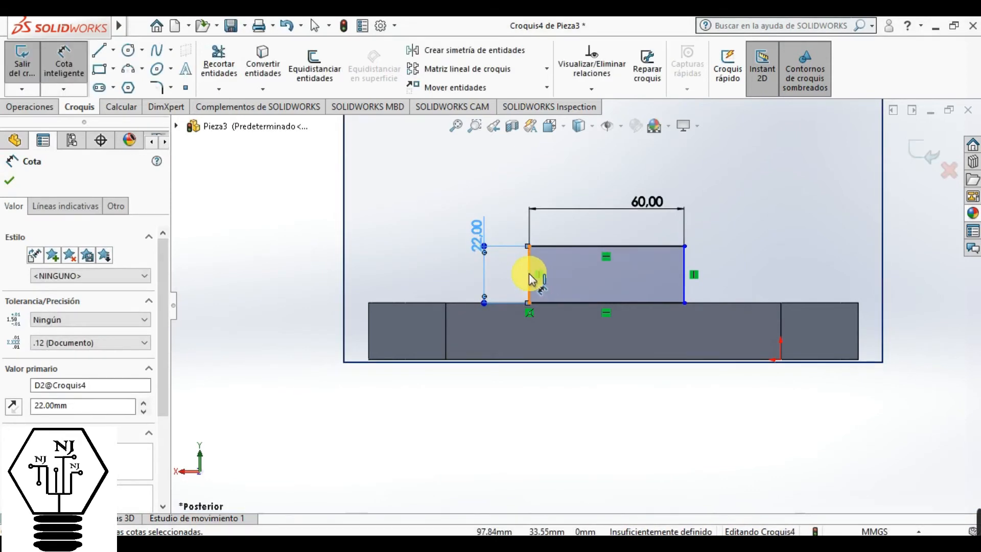
Add a driven dimension from the rectangle's lower corner to the midpoint of its lower edge
left_click(608, 304)
left_click(606, 333)
key("Return")
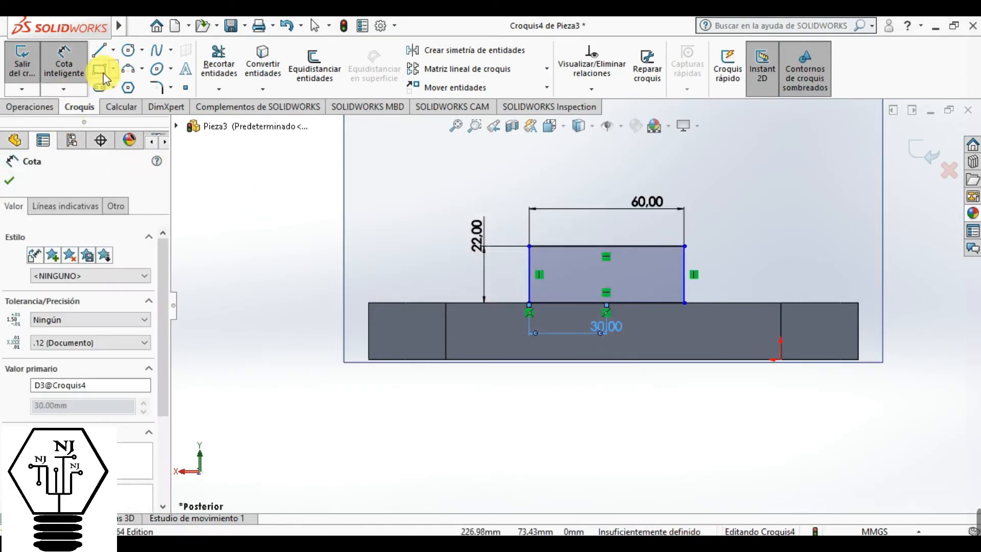
Draw a three-point arc over the rectangle's upper corners, tangent to its sides, and trim away the straight edge beneath it
left_click(141, 69)
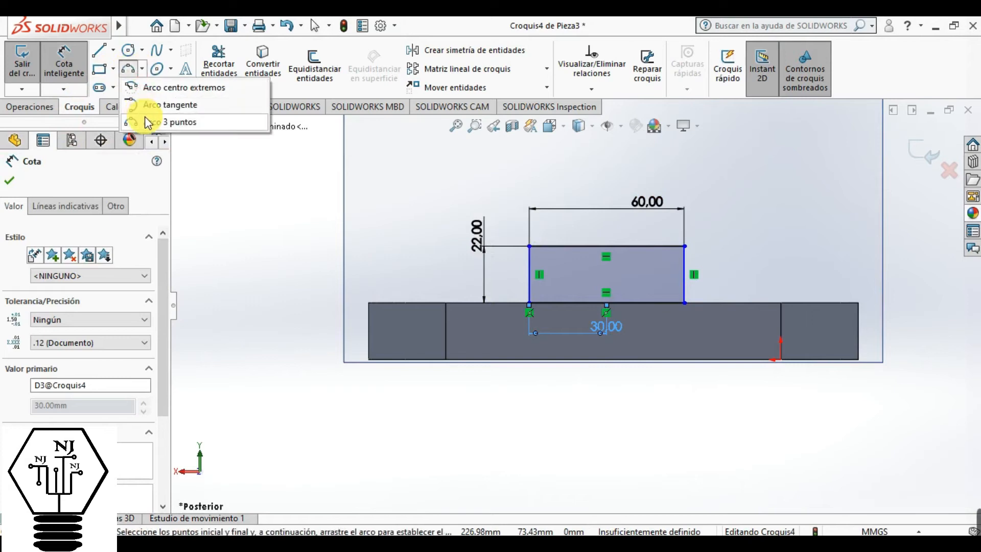
left_click(164, 122)
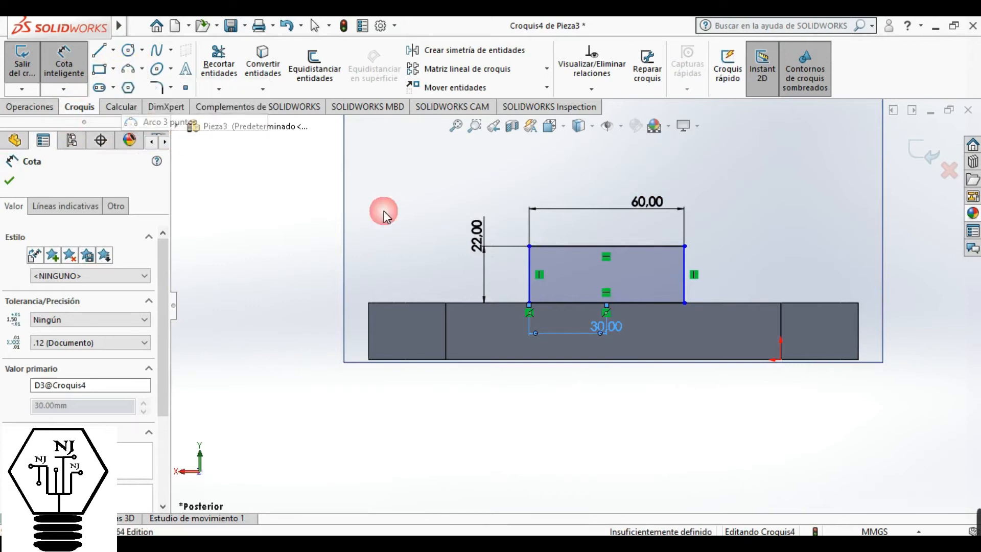
left_click(529, 245)
left_click(684, 247)
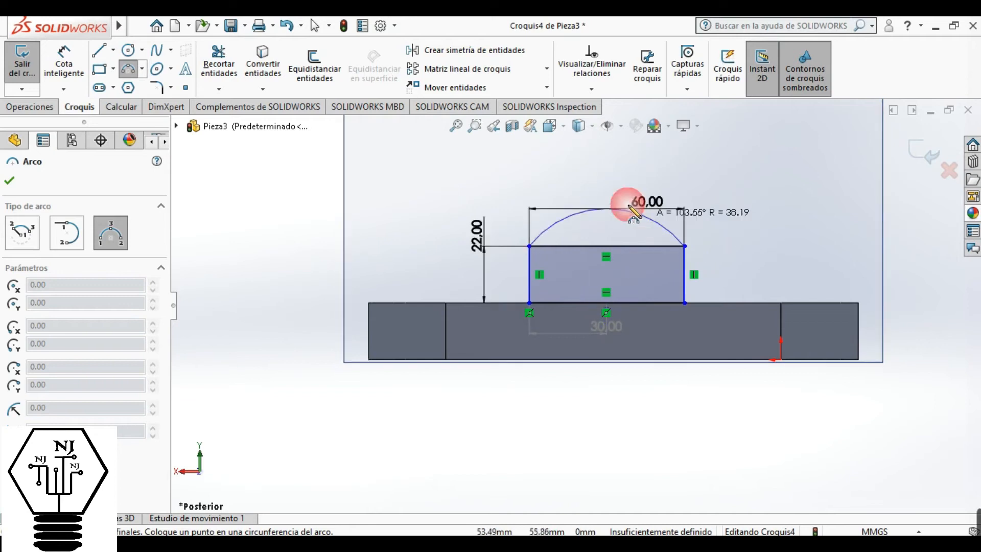
left_click(613, 172)
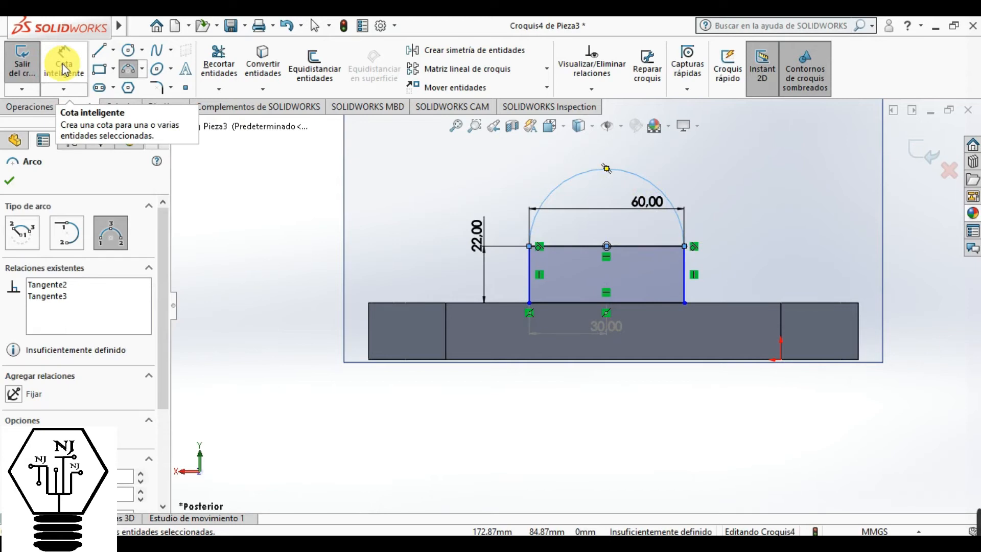
left_click(219, 61)
left_click_drag(574, 244, 594, 261)
Draw a circle centred on the arc's centre point and set its diameter to 24 mm
left_click(129, 49)
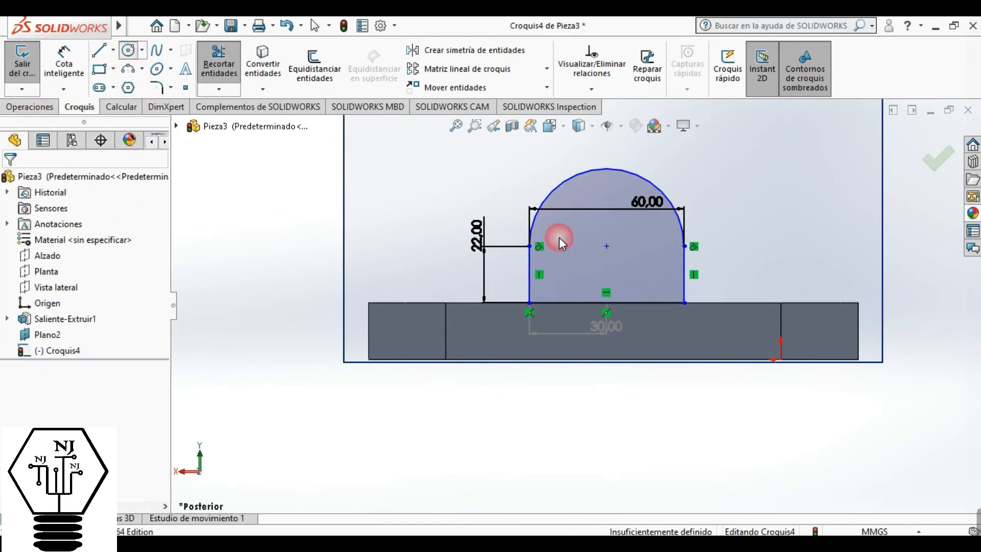
left_click_drag(606, 246, 609, 230)
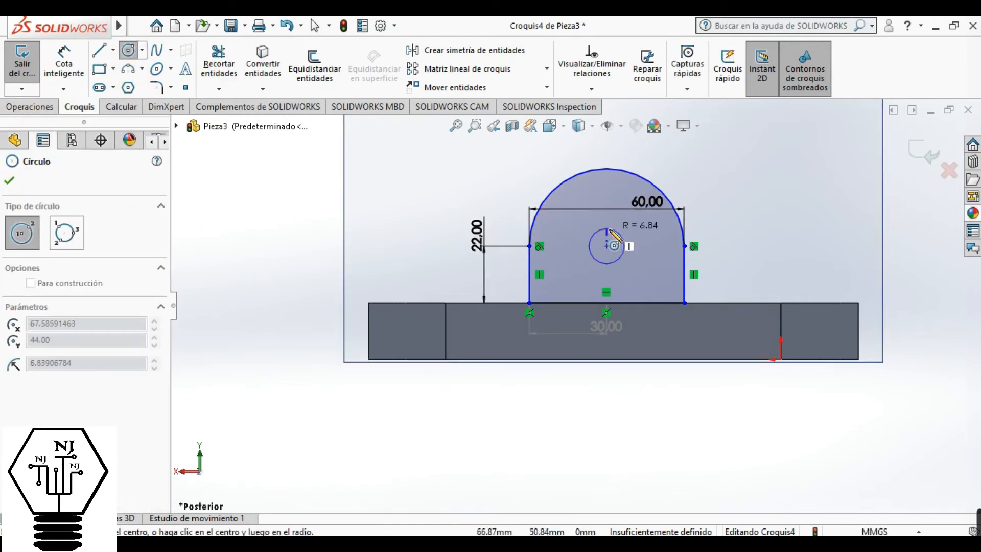
left_click(609, 230)
left_click(128, 51)
left_click(72, 66)
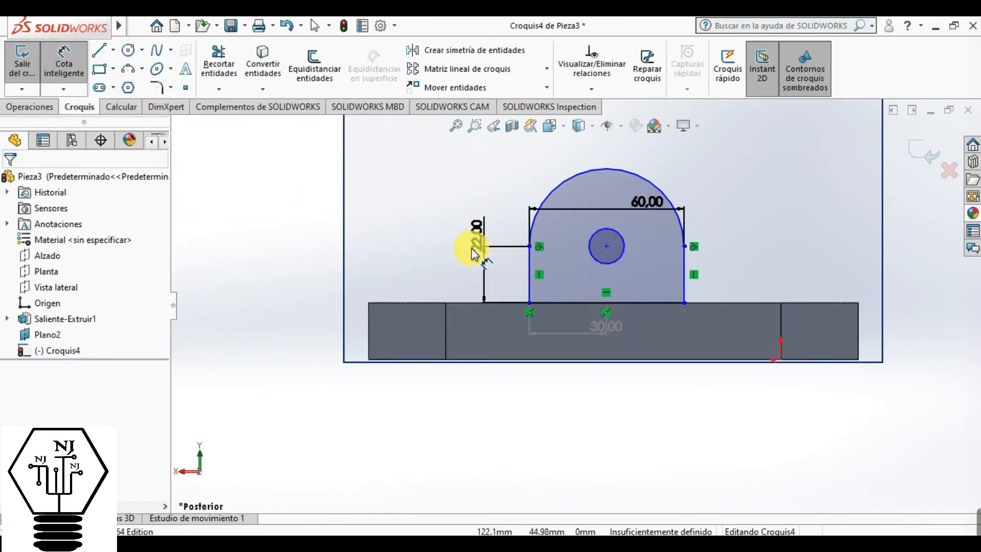
left_click(629, 249)
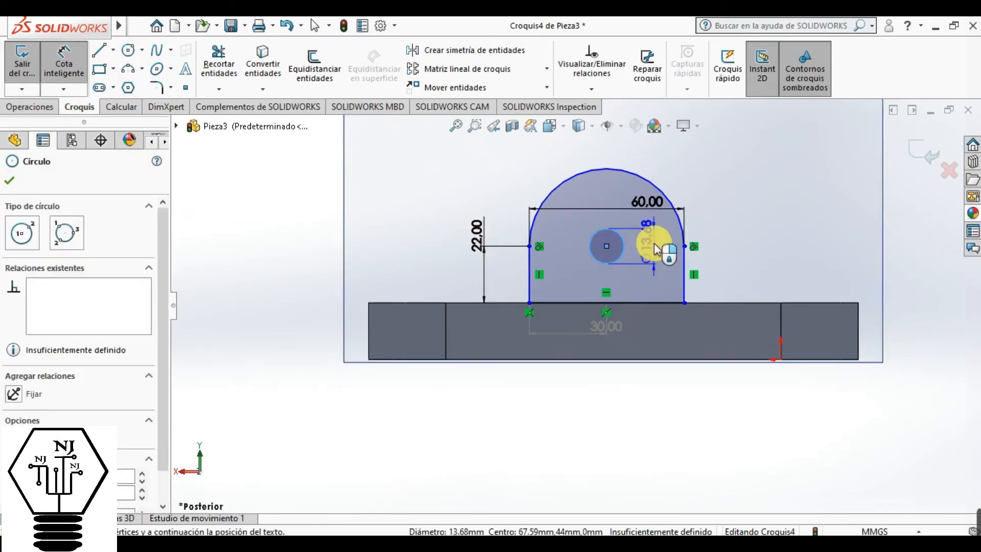
left_click(655, 245)
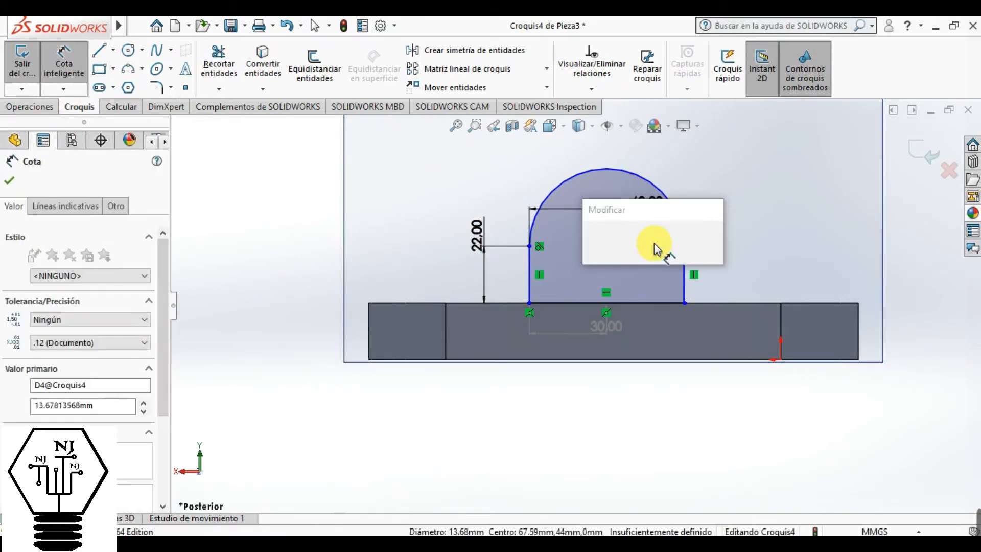
type("24")
key("Return")
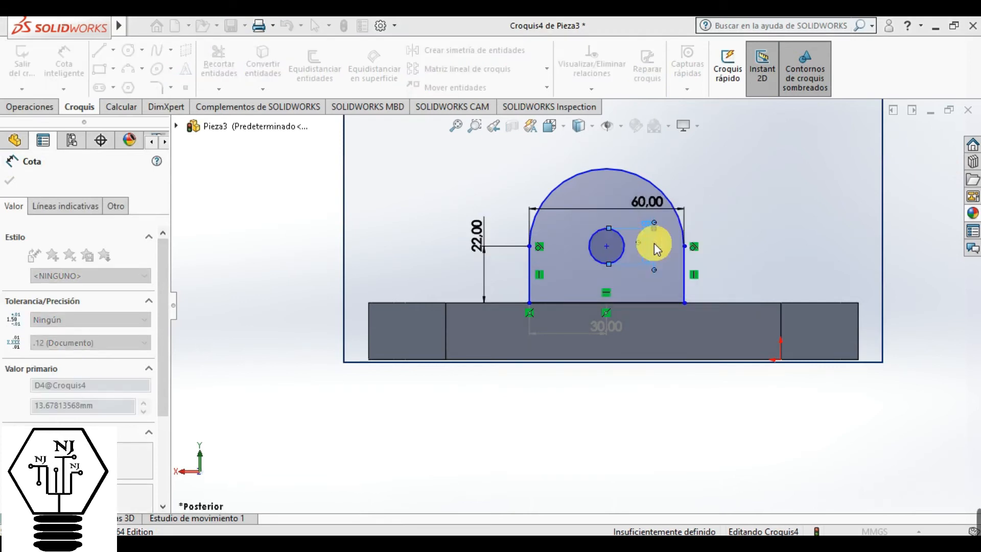
left_click(9, 181)
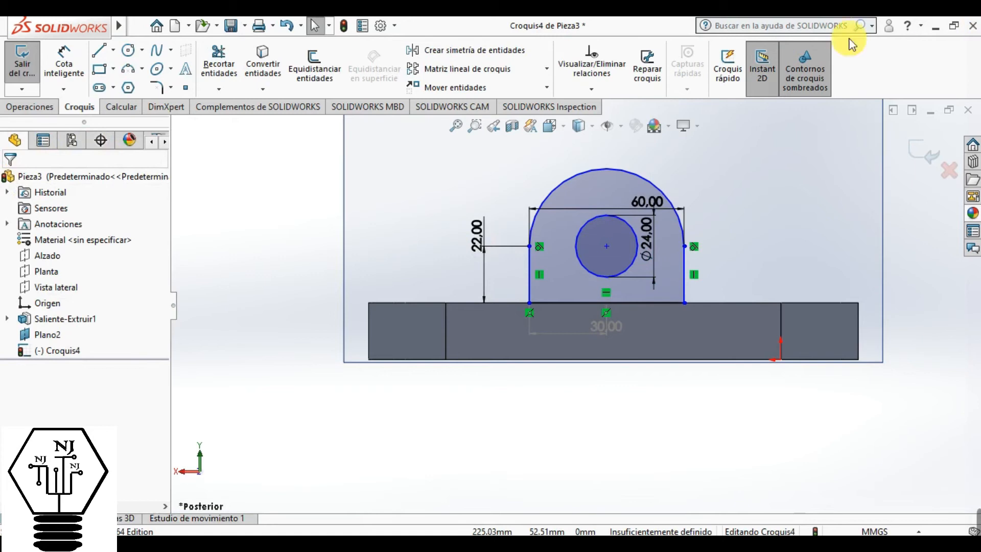
Extrude the rounded profile with its hole 60 mm across the base, merging it with the existing body
left_click(25, 106)
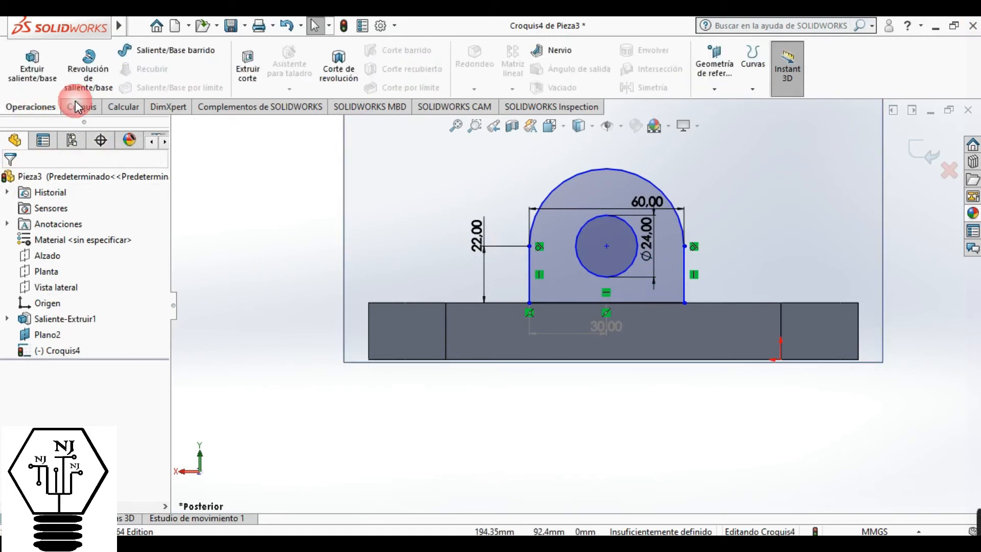
left_click(32, 70)
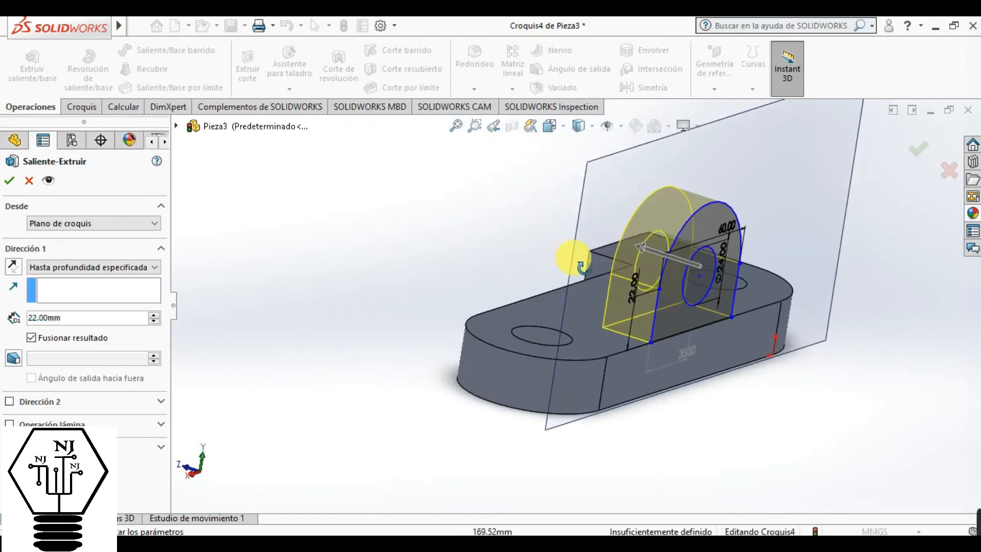
left_click(75, 321)
left_click(36, 315)
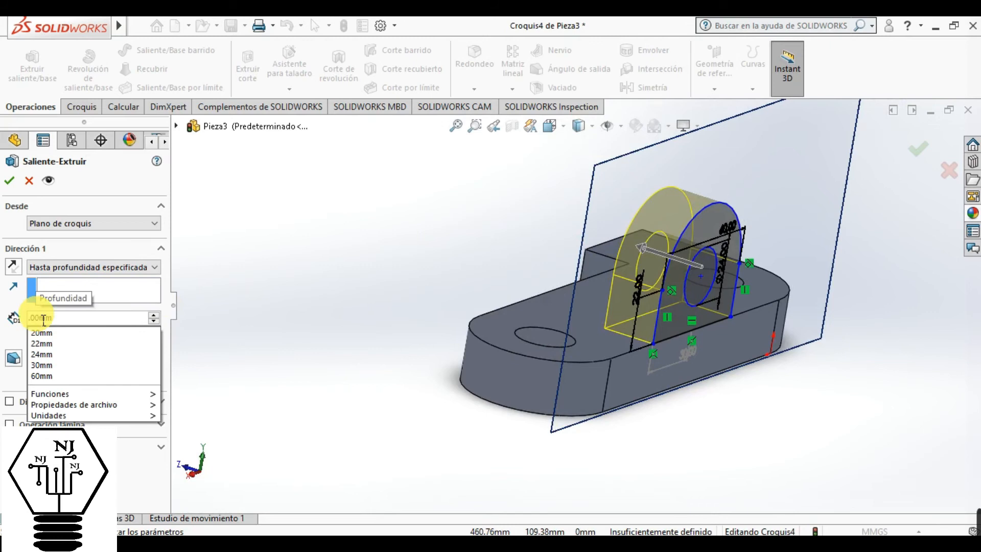
left_click(41, 375)
left_click(39, 317)
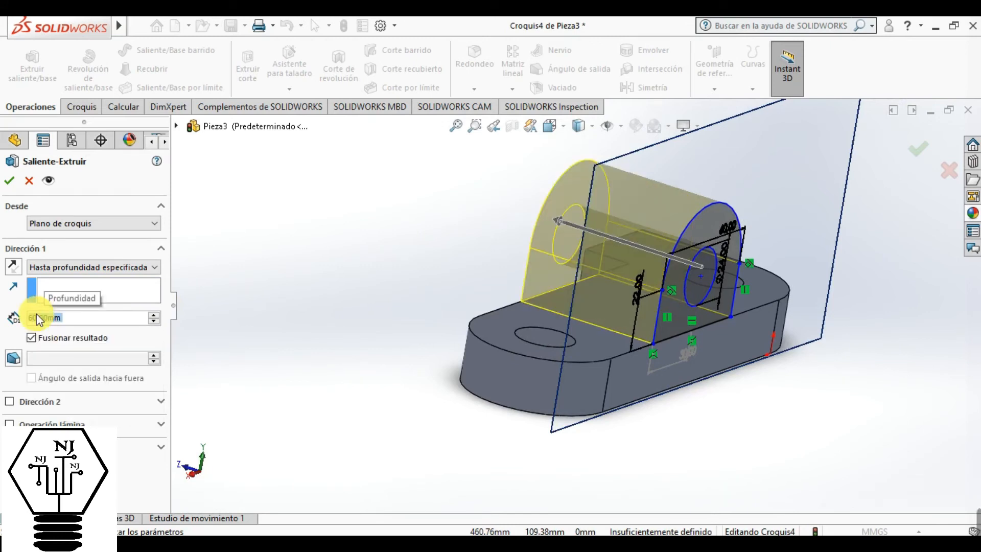
middle_click_drag(412, 268, 261, 322)
left_click(10, 181)
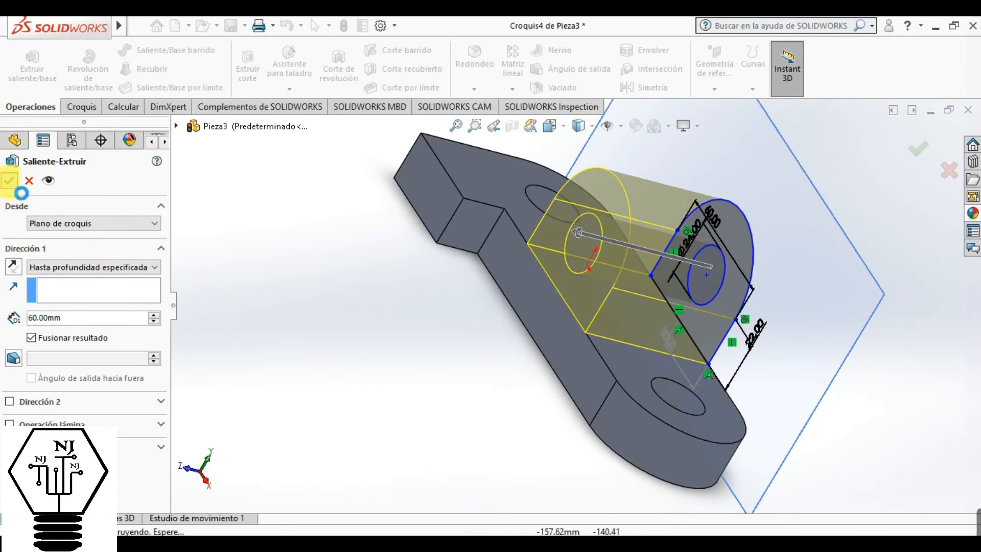
Create a reference plane offset 0 mm from the front face of the base's projecting foot
middle_click_drag(409, 313, 471, 337)
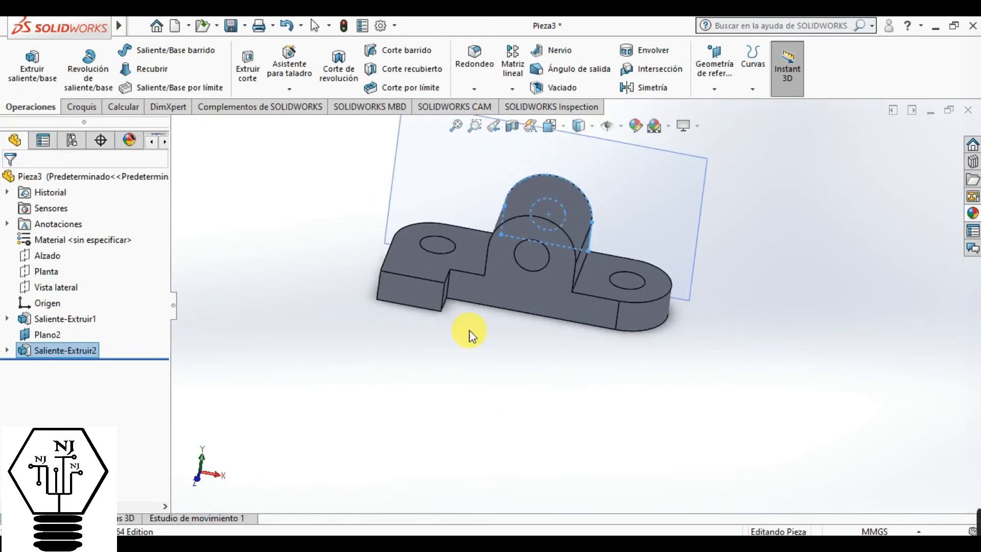
left_click(400, 299)
left_click(714, 89)
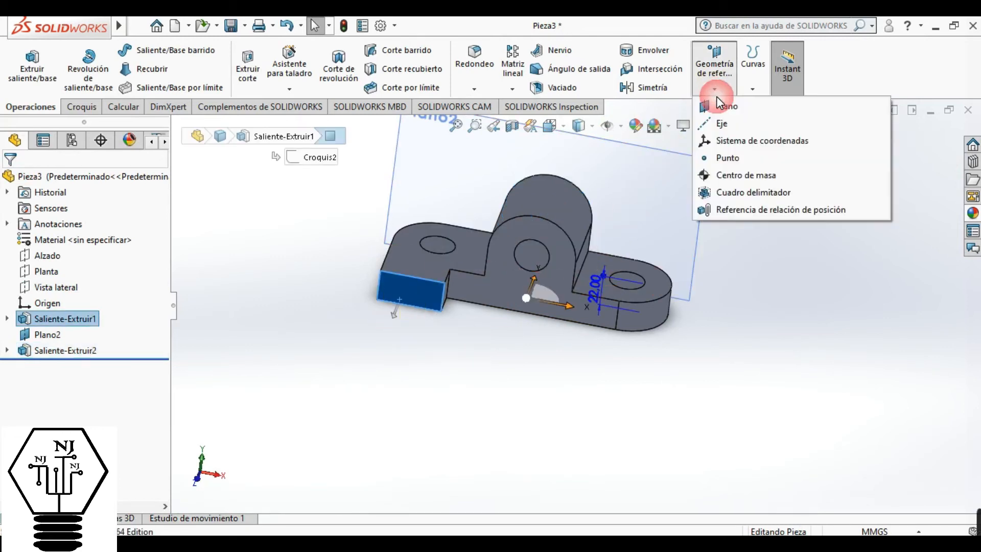
left_click(720, 106)
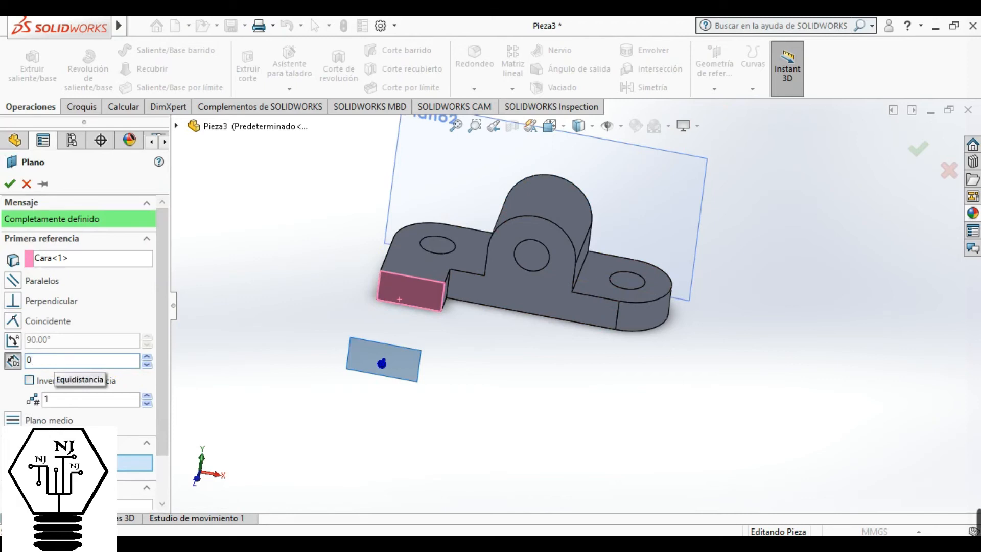
key("Return")
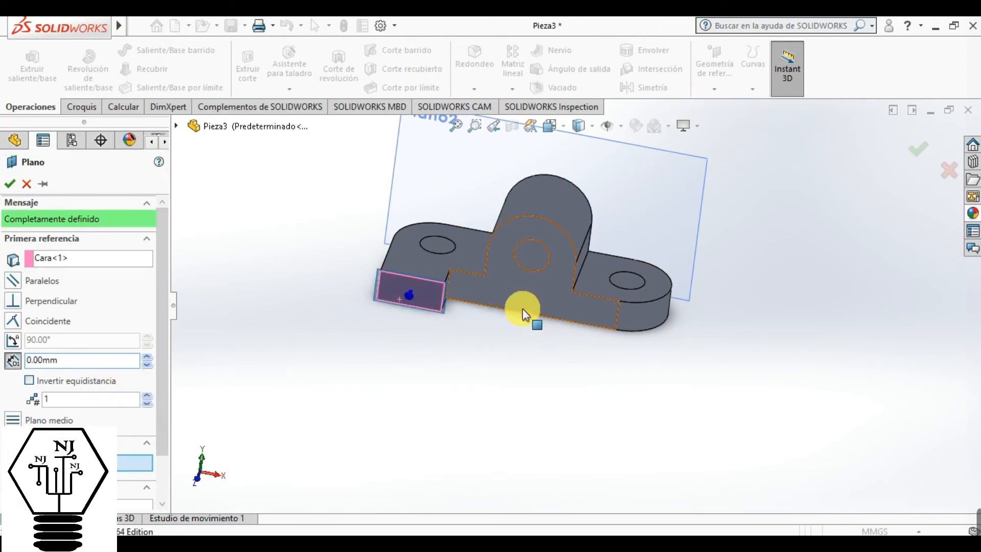
middle_click_drag(523, 291, 535, 226)
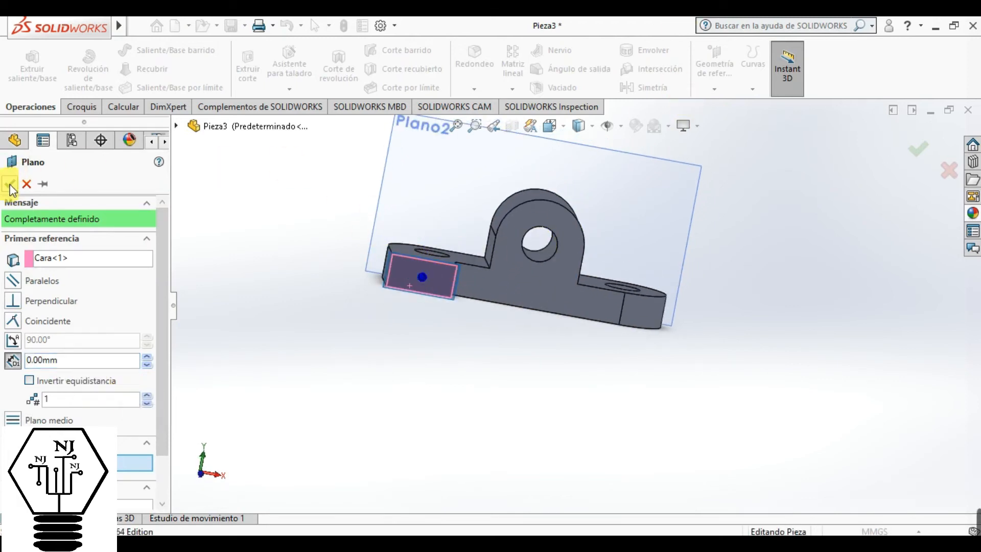
key("Return")
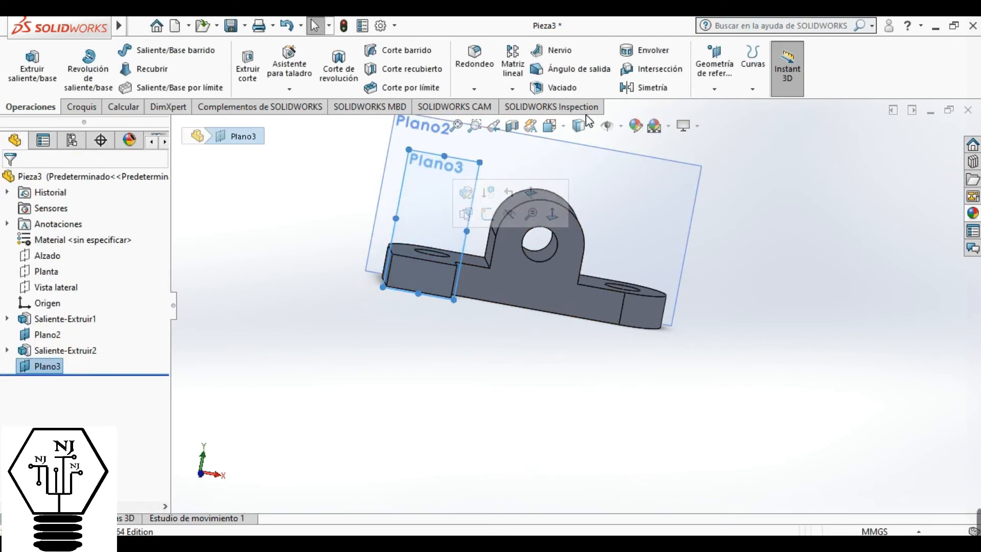
Show the part in front view and extend the new plane's lower edge well below the base
left_click(552, 126)
left_click(560, 124)
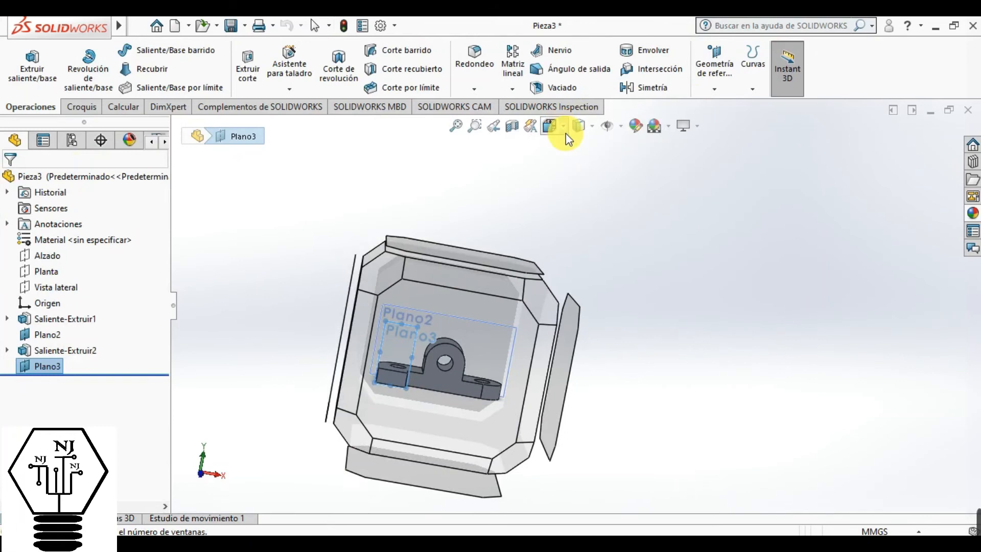
left_click(563, 129)
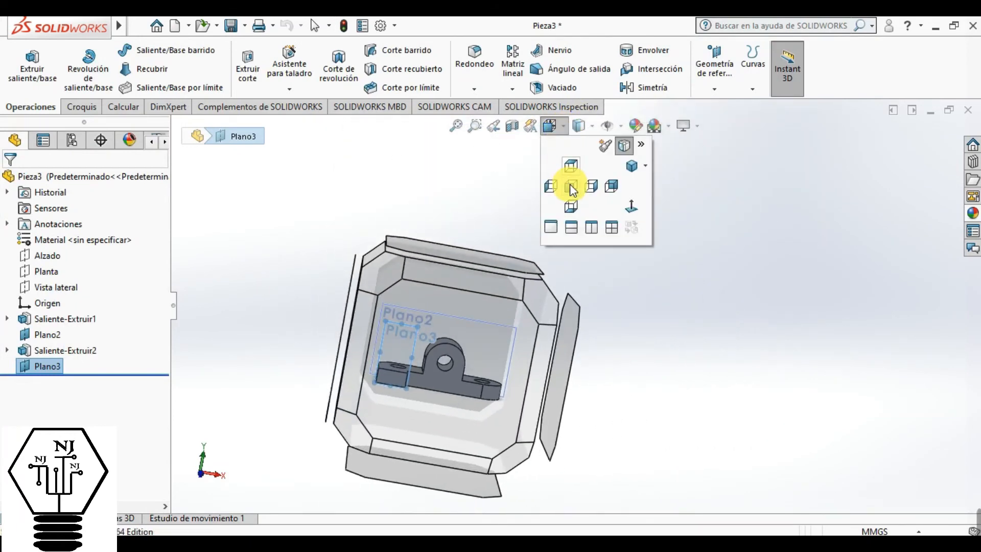
left_click(571, 187)
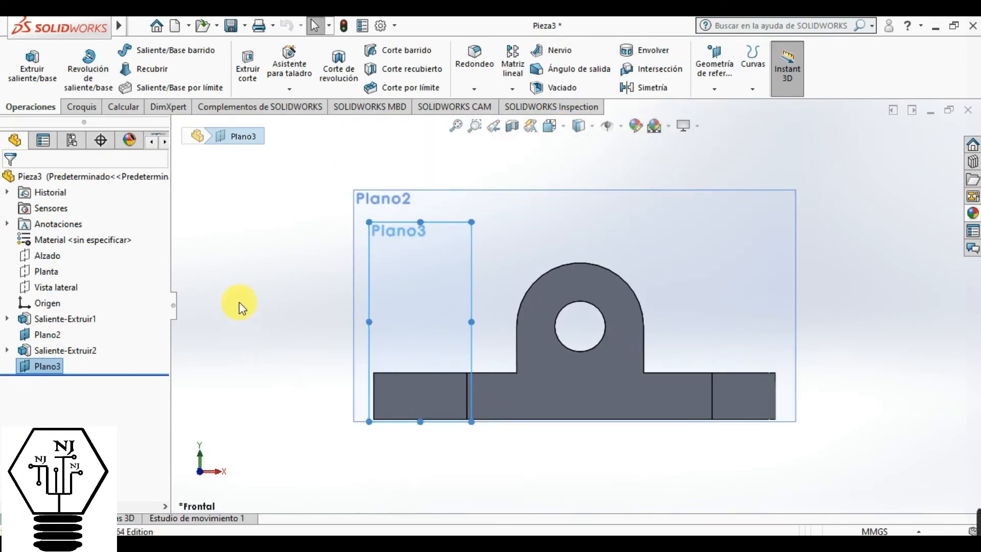
scroll(440, 339, "down", 4)
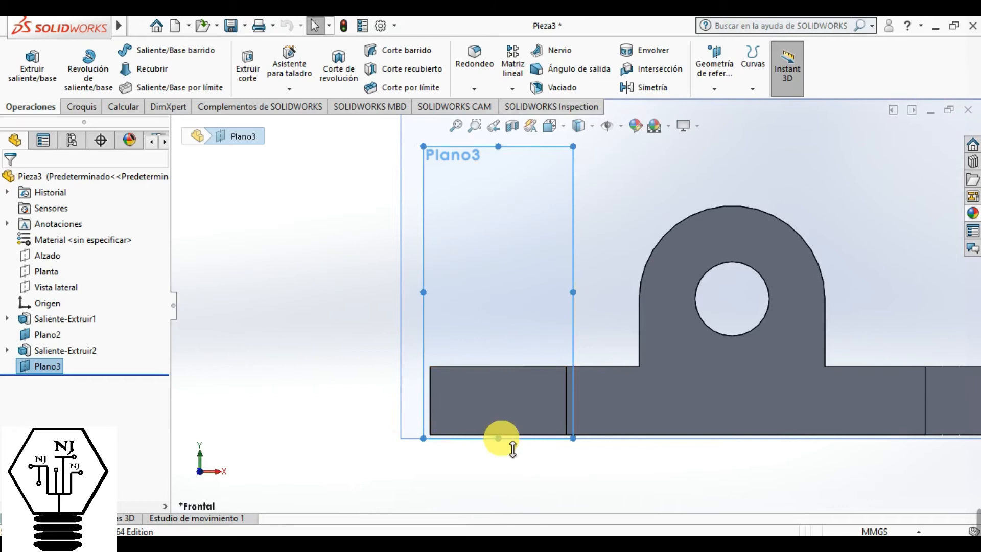
scroll(510, 445, "up", 3)
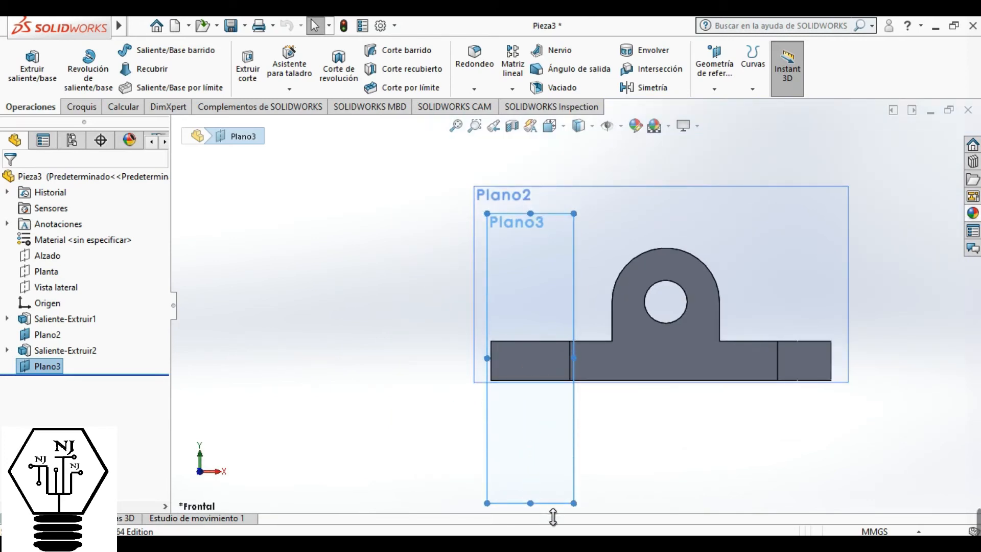
Sketch a corner rectangle about 44 by 21 mm on the new plane, directly beneath the foot's lower edge and matching its width
left_click(81, 107)
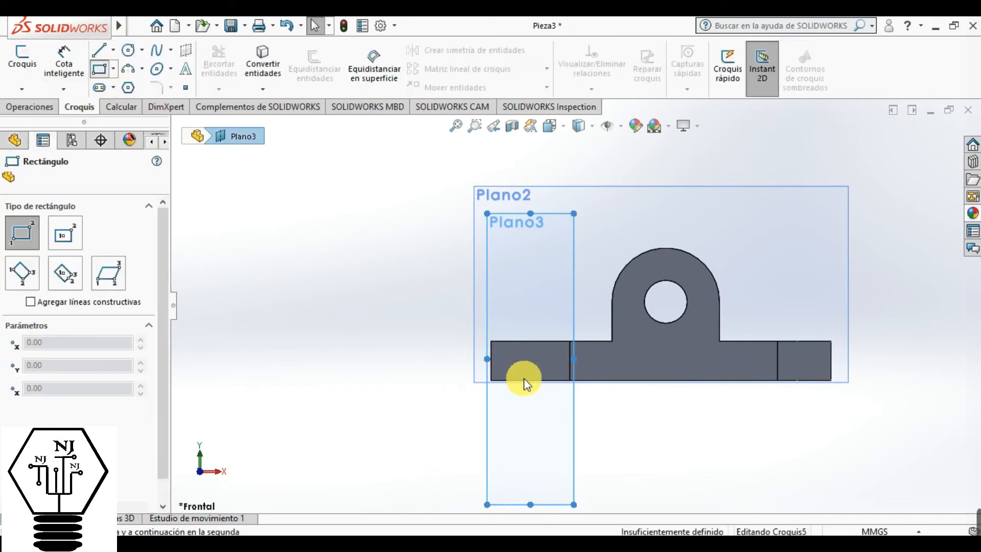
scroll(519, 383, "down", 4)
left_click_drag(472, 363, 637, 369)
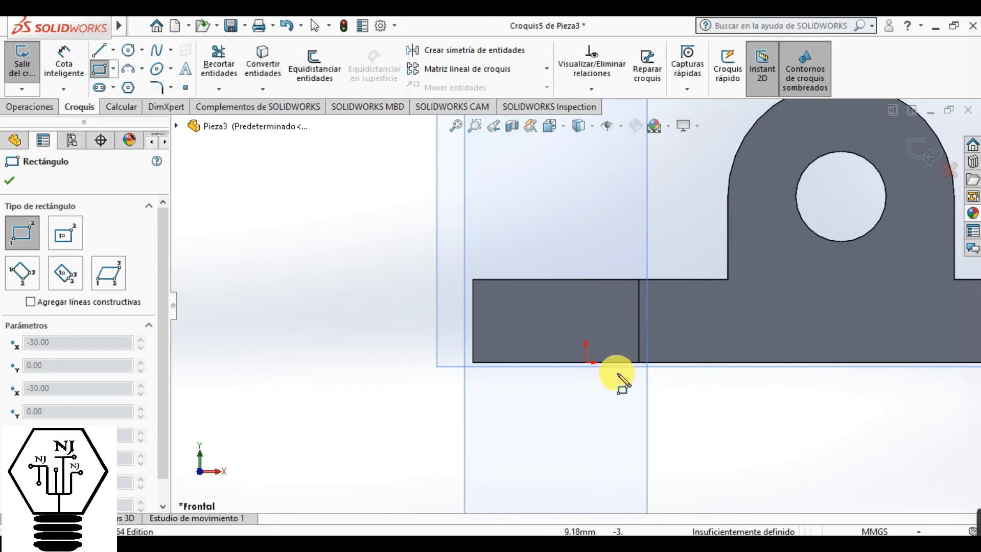
mouse_move(472, 364)
left_mouse_down()
mouse_move(637, 364)
mouse_move(639, 440)
left_mouse_up()
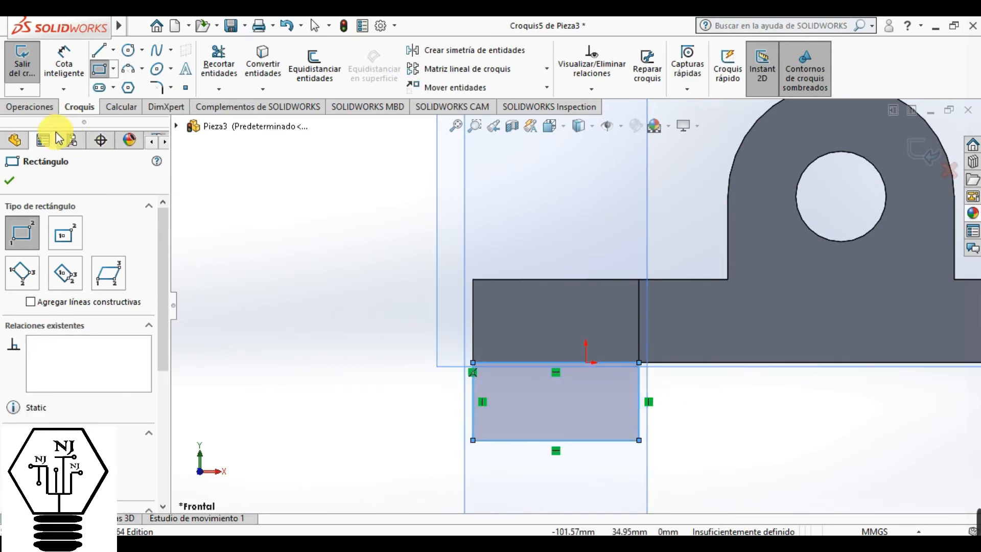
Dimension the rectangle's width between its two vertical sides as 44 mm
left_click(62, 72)
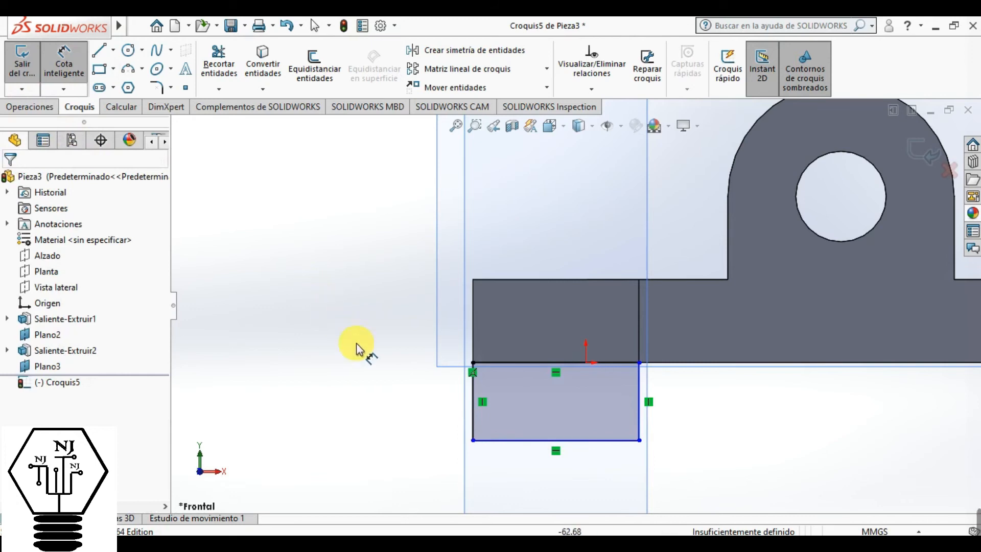
left_click(474, 405)
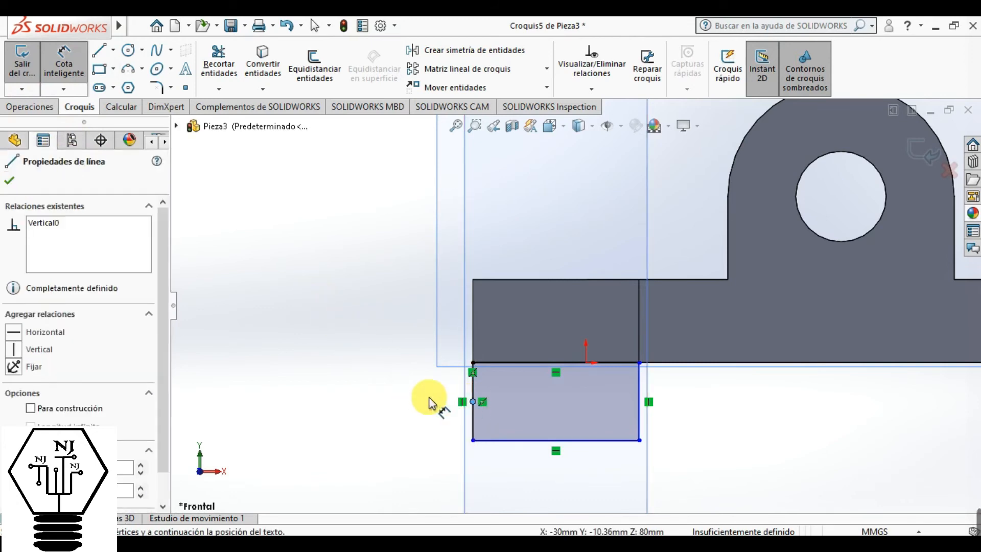
left_click(474, 398)
left_click(473, 417)
left_click(478, 427)
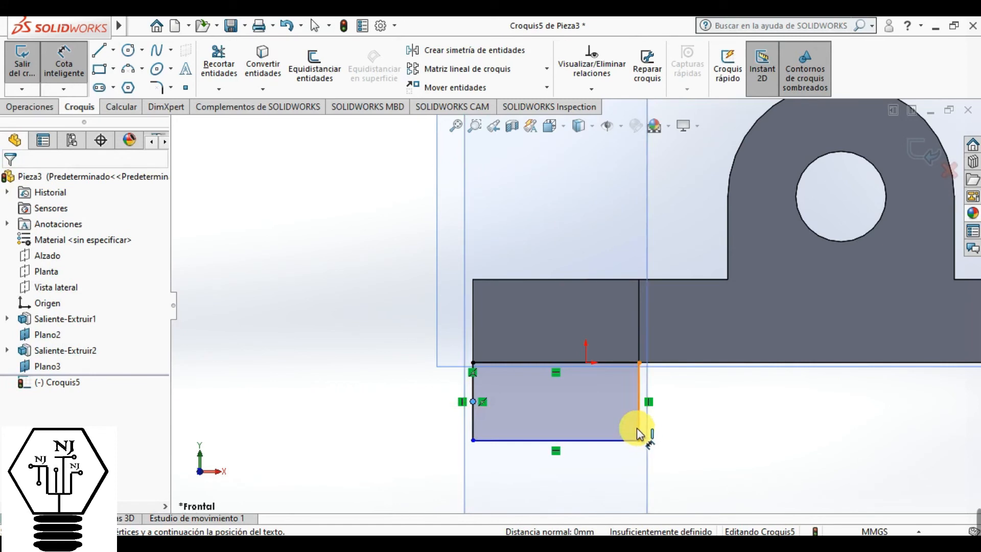
left_click(659, 431)
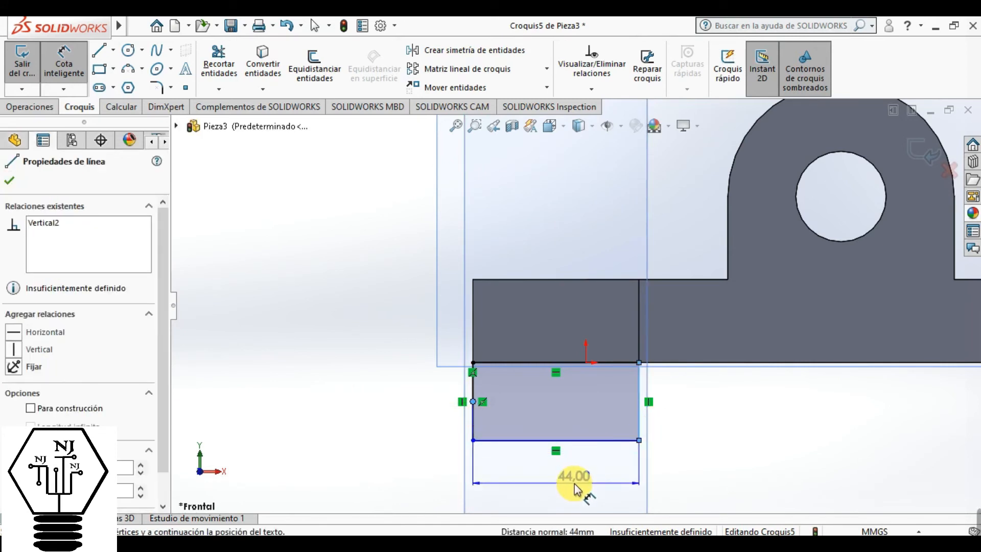
left_click(575, 489)
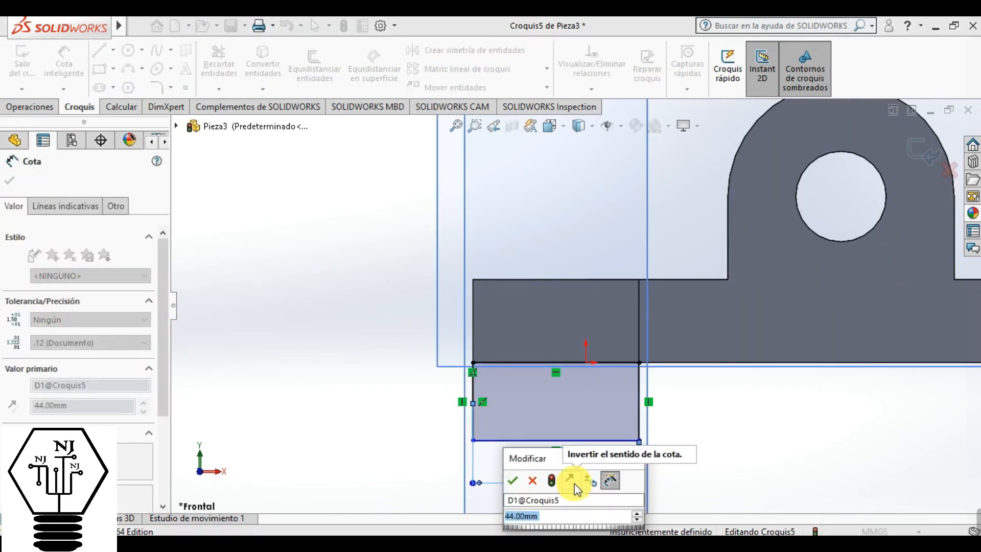
key("Return")
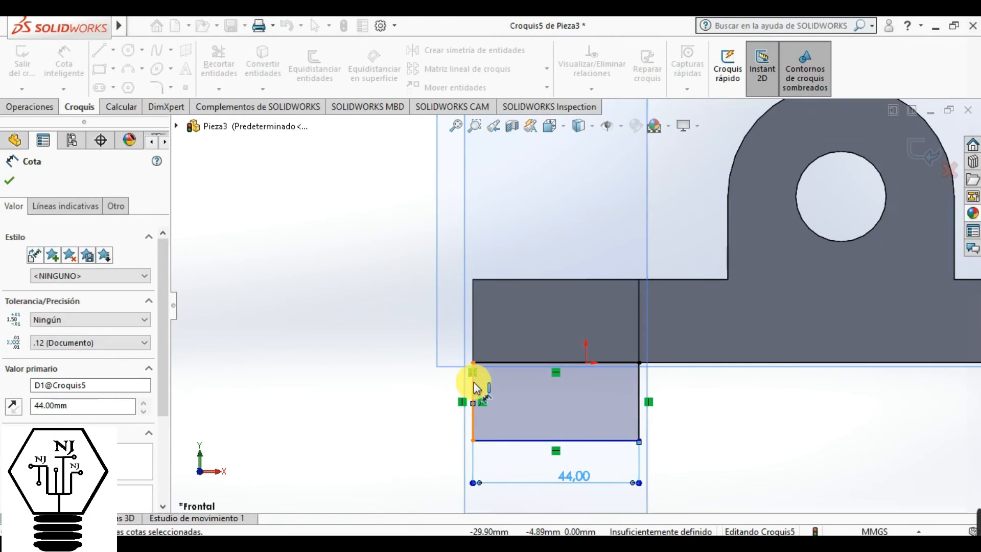
Dimension the rectangle's vertical side and set its height to 22 mm
left_click(473, 389)
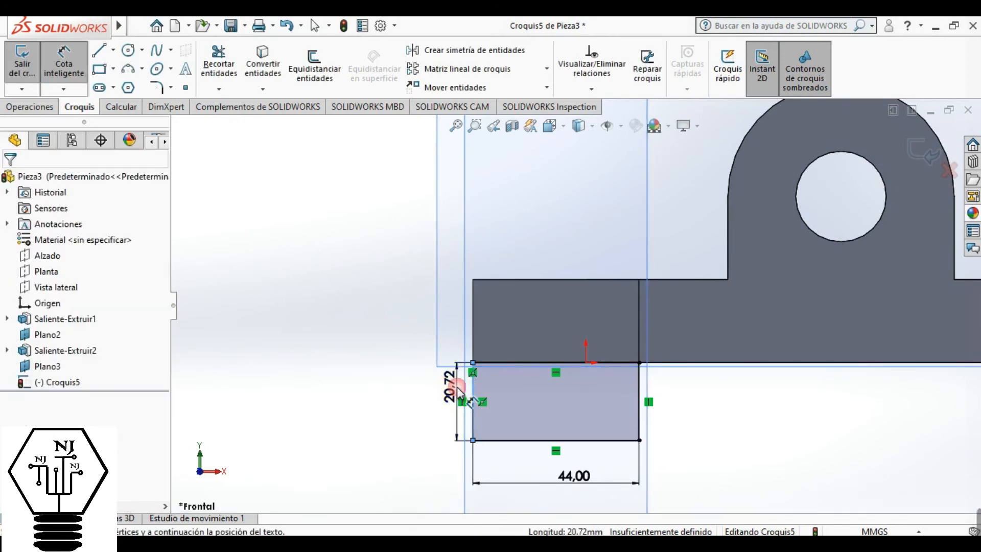
left_click(456, 390)
type("22")
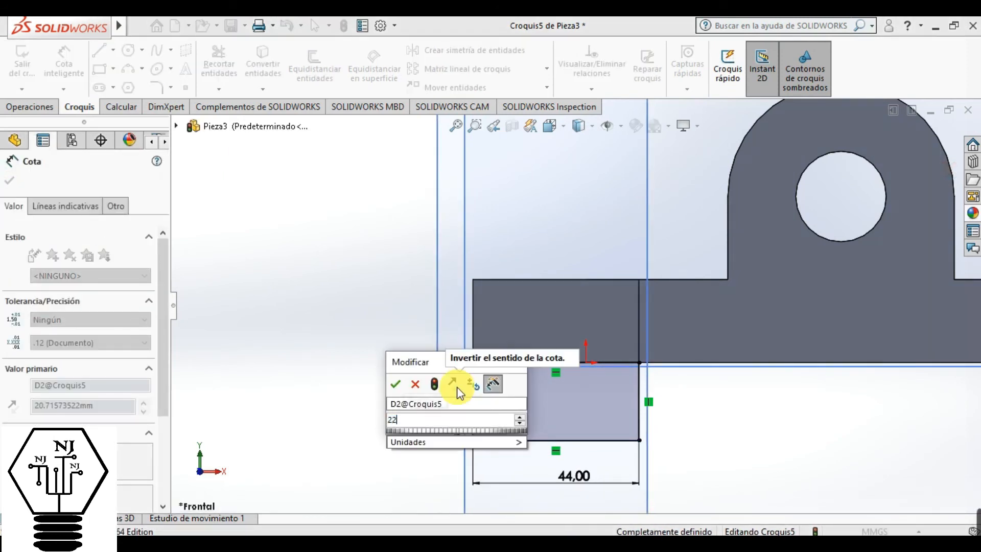
key("Return")
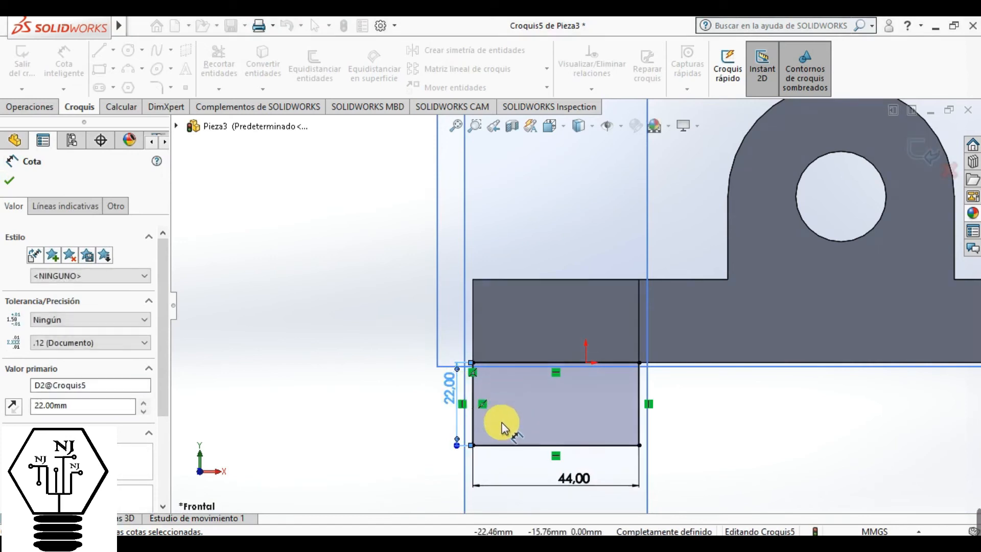
scroll(631, 434, "down", 2)
scroll(619, 466, "up", 5)
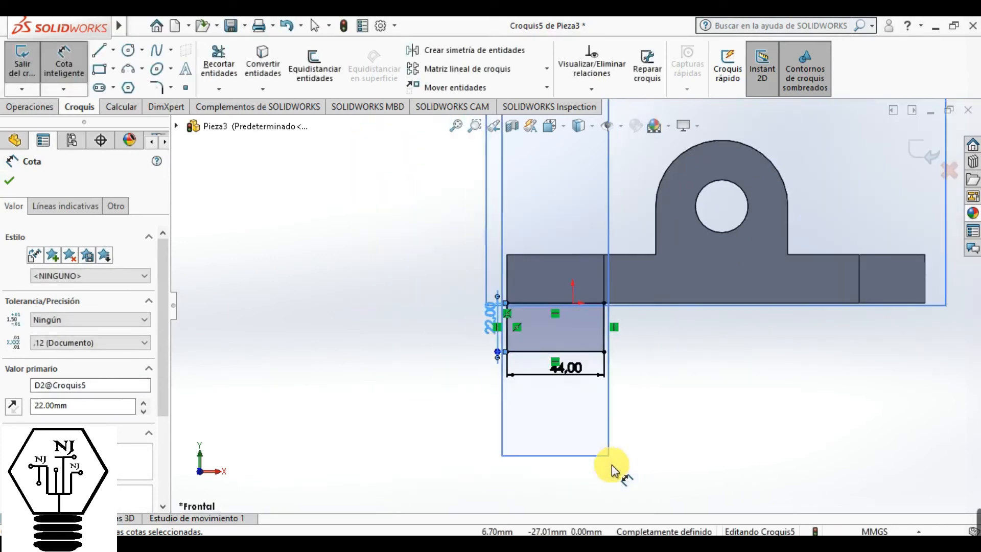
left_click(8, 182)
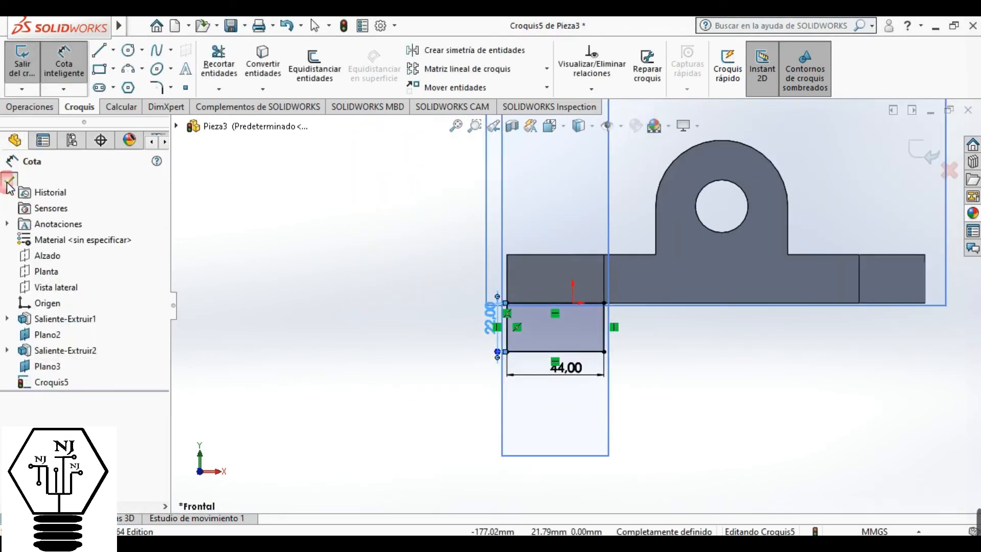
Draw a three-point arc of 22 mm radius below the rectangle's lower corners and trim away the straight edge between them
left_click(142, 70)
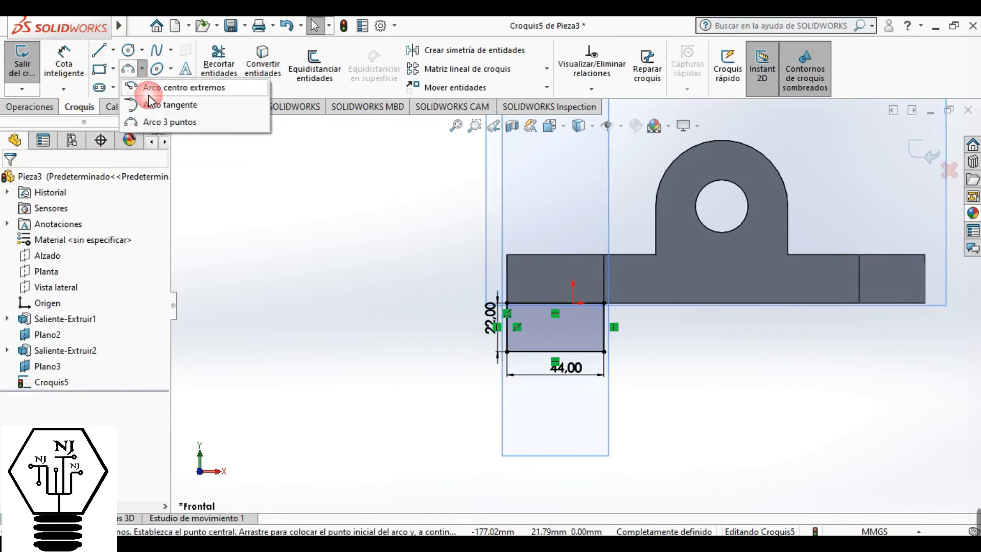
left_click(151, 118)
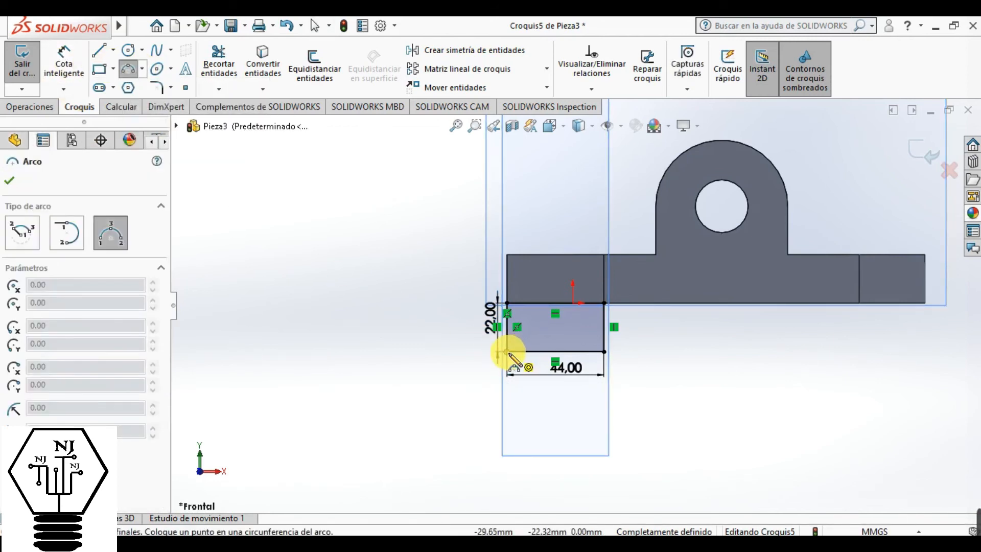
left_click_drag(549, 365, 604, 352)
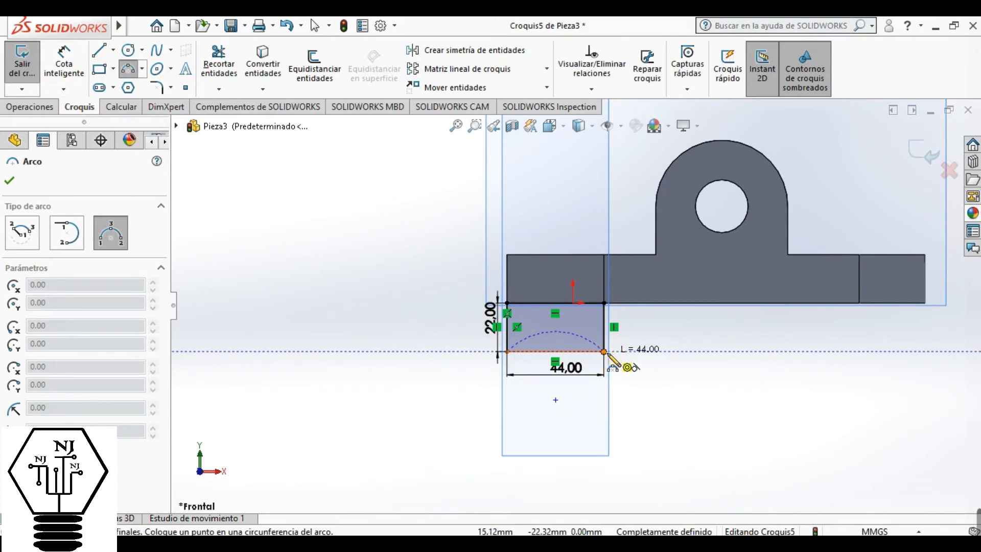
left_click(578, 397)
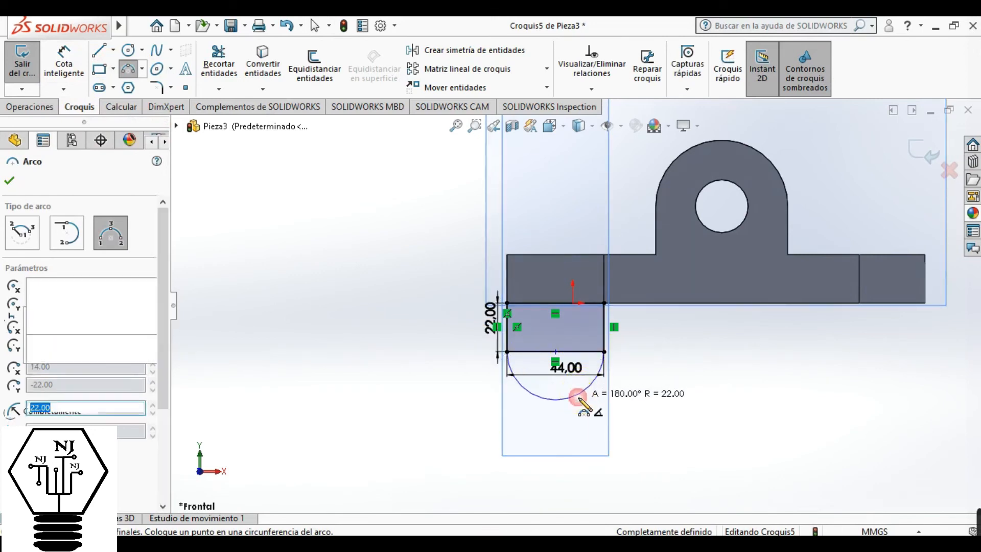
left_click(217, 69)
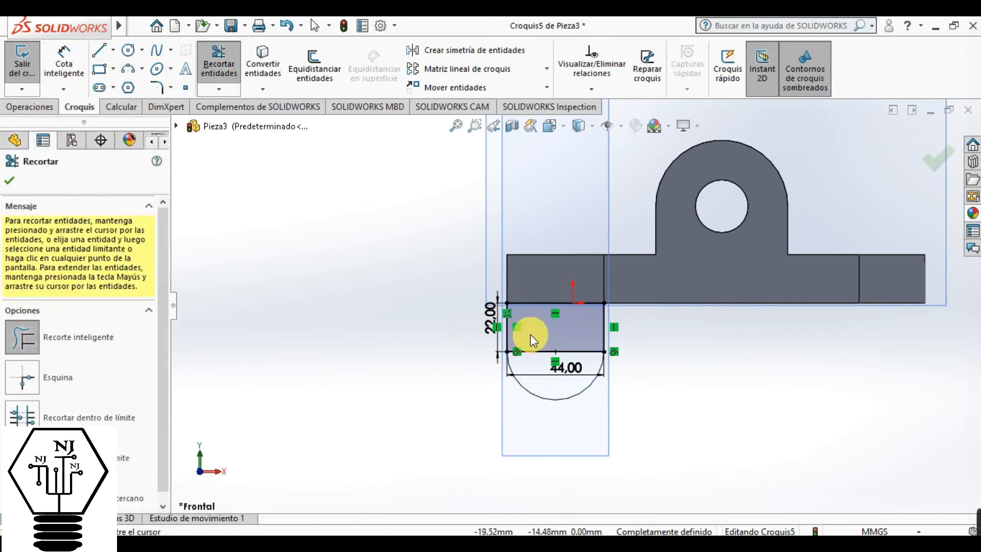
left_click(532, 351)
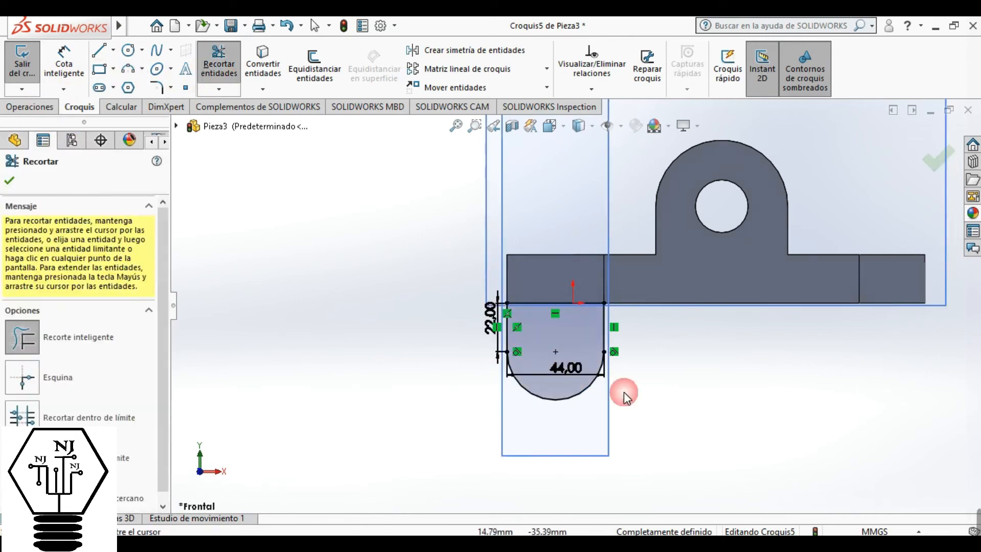
Draw a circle of about 11.8 mm radius centred on the lug's arc centre
left_click(128, 51)
left_click(556, 352)
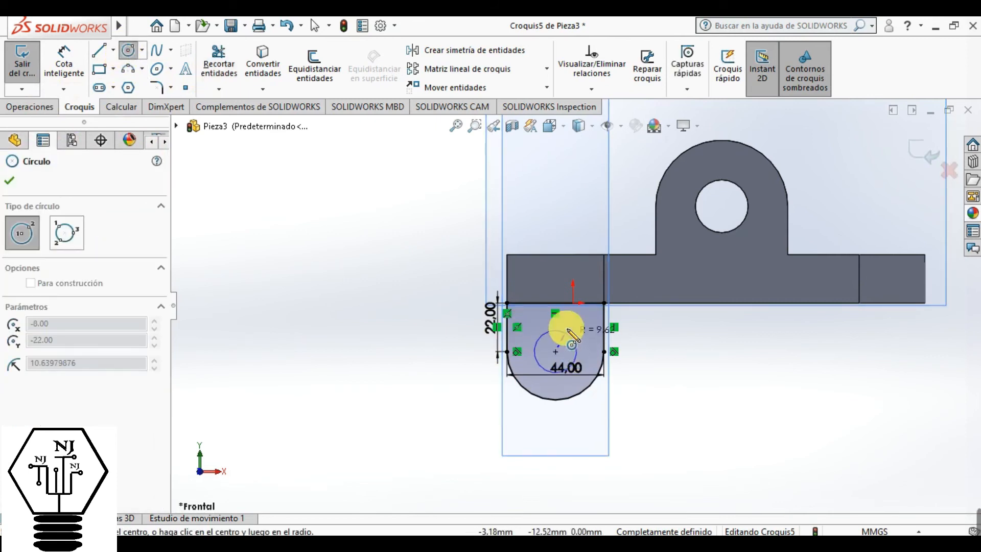
left_click(565, 327)
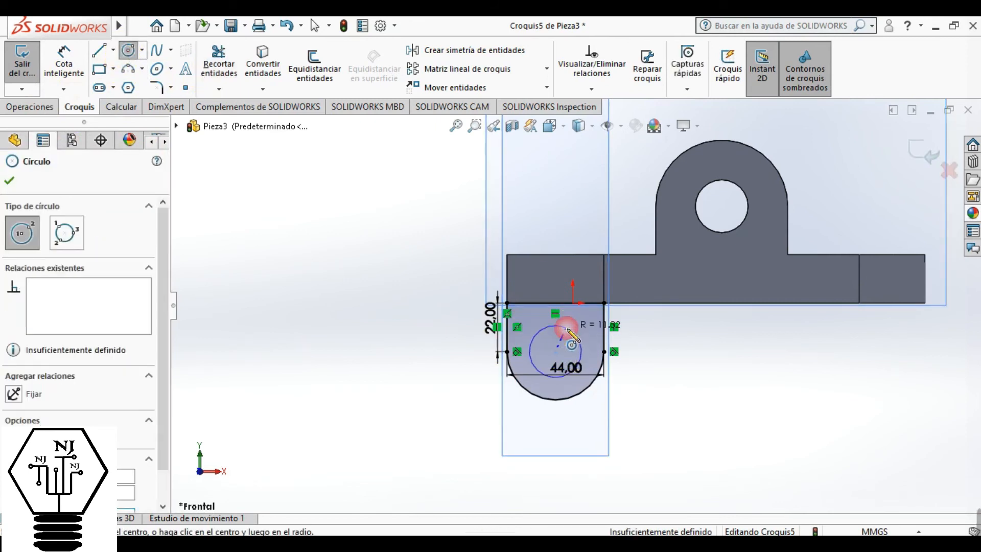
Dimension the lug circle's diameter as 16 mm
left_click(64, 55)
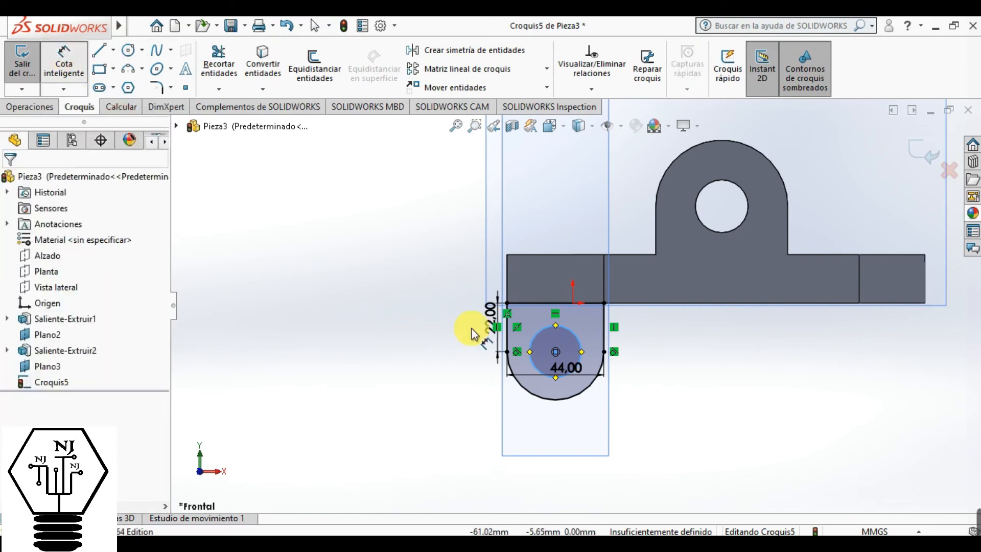
left_click(527, 349)
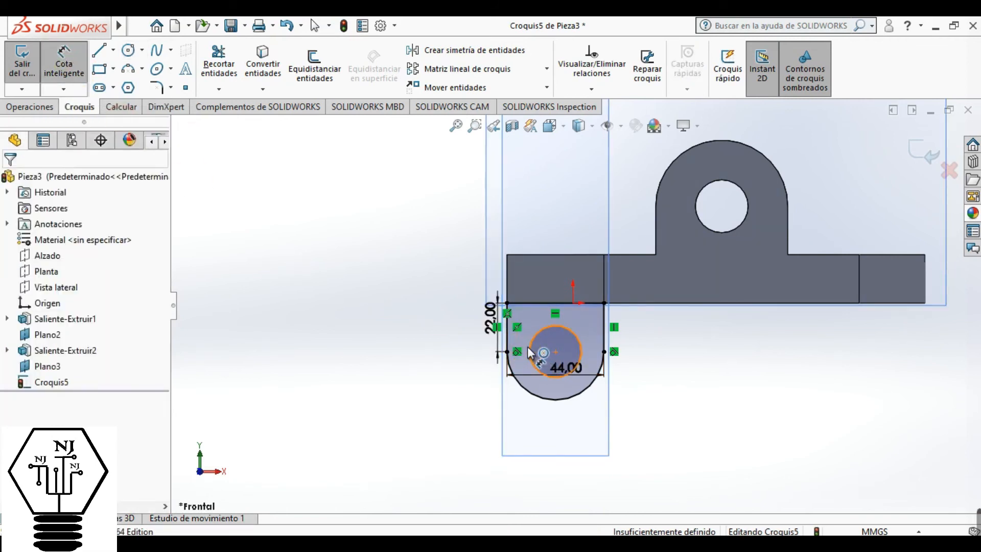
left_click(412, 352)
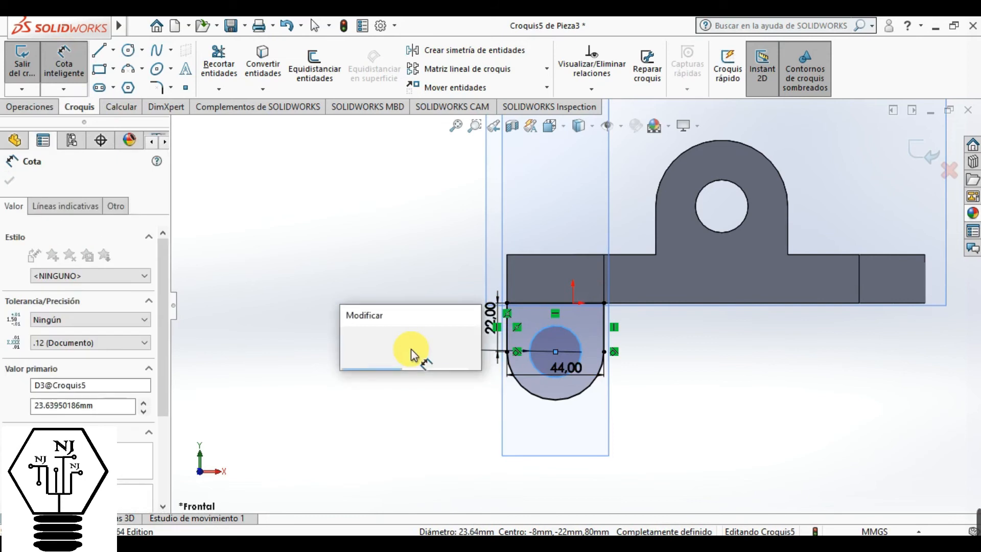
type("16")
key("Return")
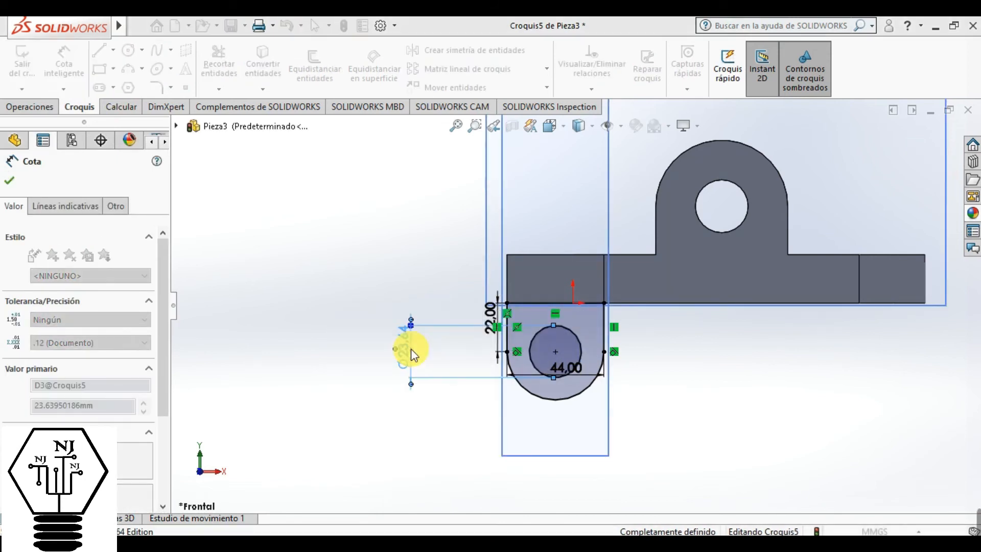
left_click(11, 180)
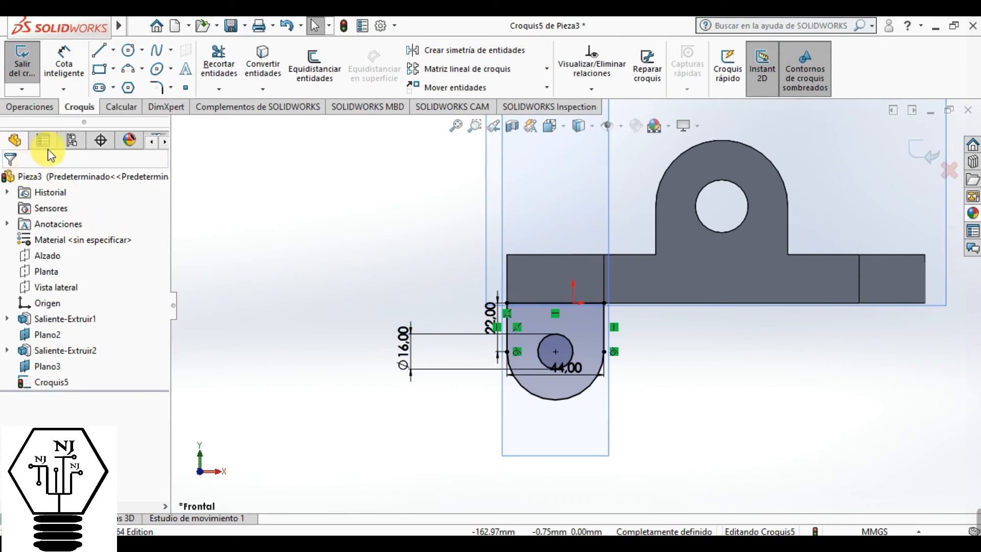
Extrude the lug profile with its hole 20 mm in the reversed direction, merged with the base
left_click(30, 106)
left_click(33, 64)
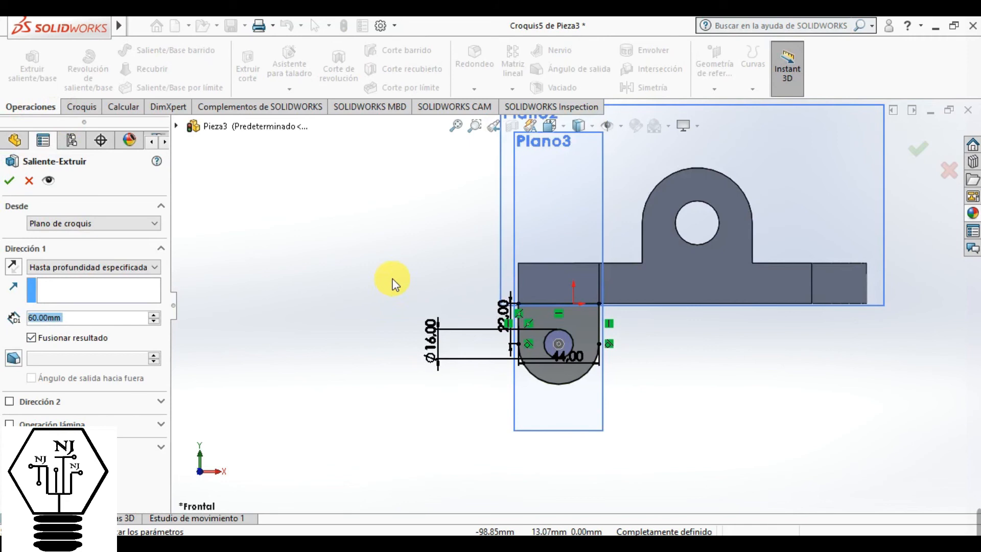
left_click(15, 268)
middle_click_drag(346, 331, 376, 233)
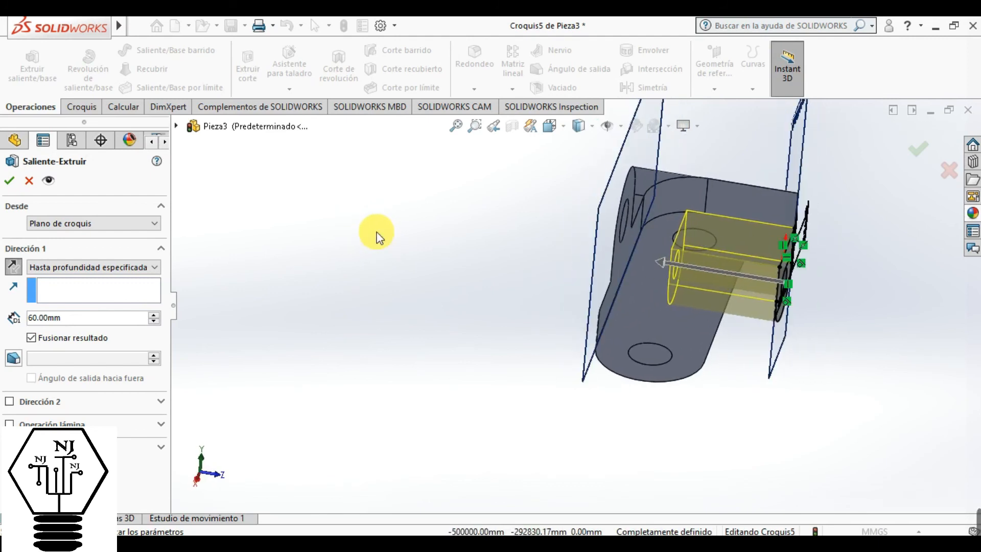
left_click(39, 318)
type("20")
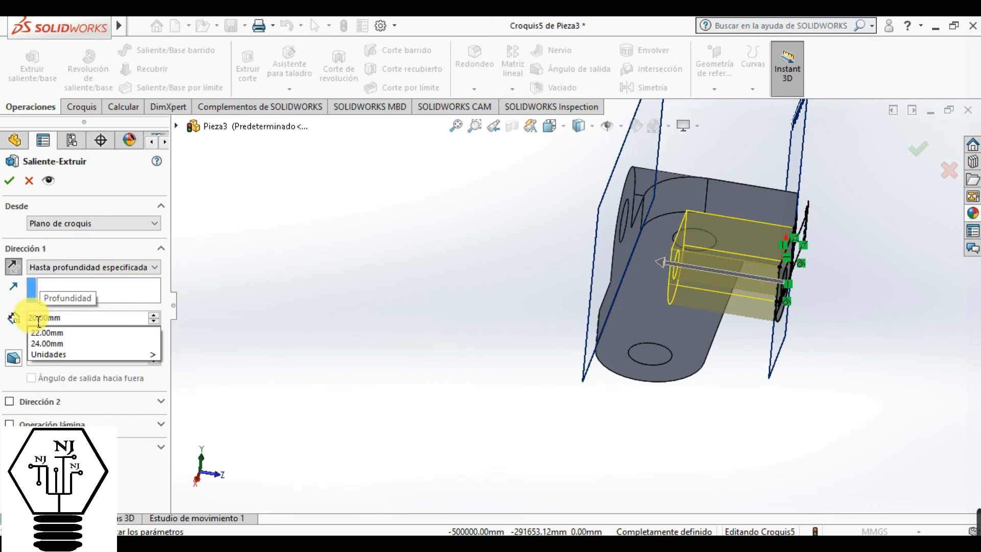
key("Return")
middle_click_drag(422, 254, 335, 235)
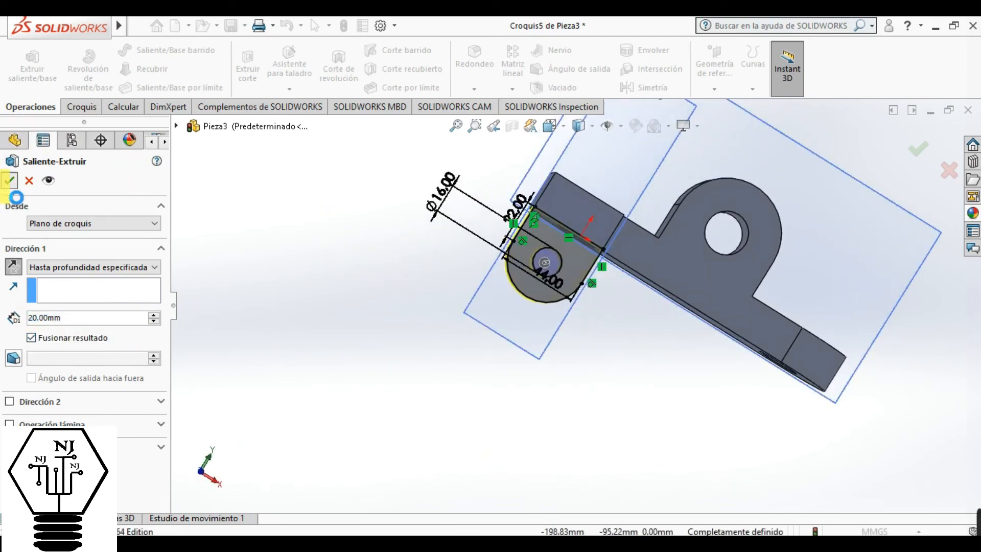
left_click(9, 180)
middle_click_drag(481, 307, 429, 193)
left_click(431, 240)
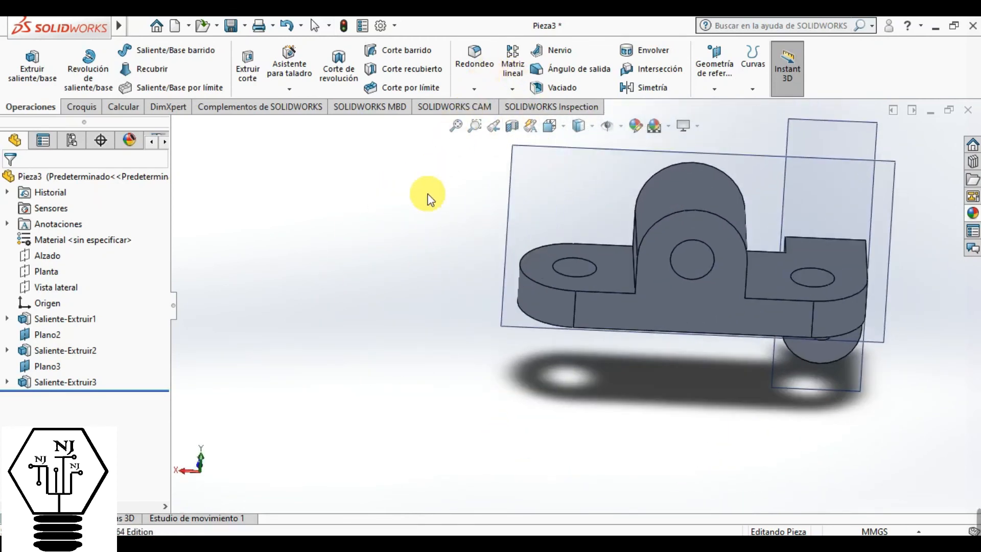
left_click(362, 27)
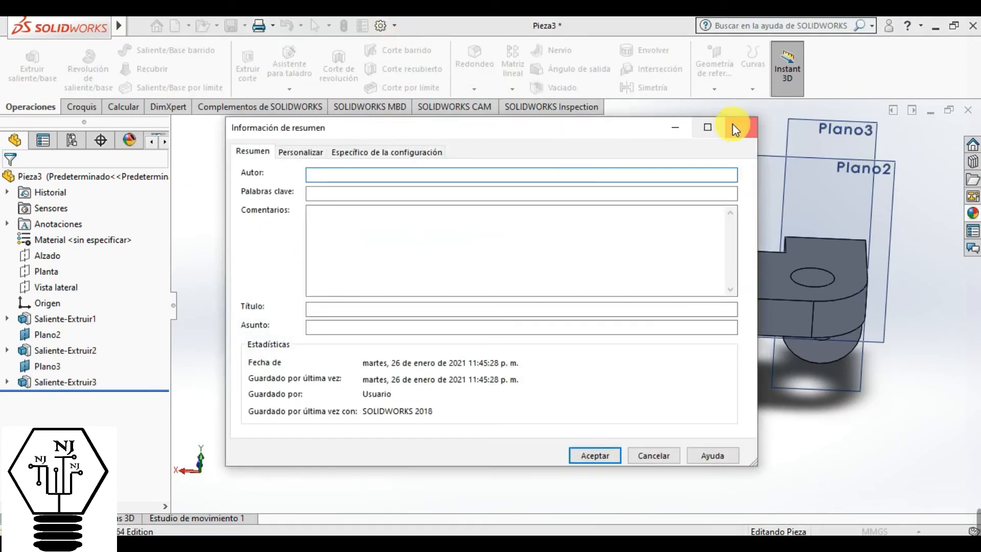
left_click(741, 127)
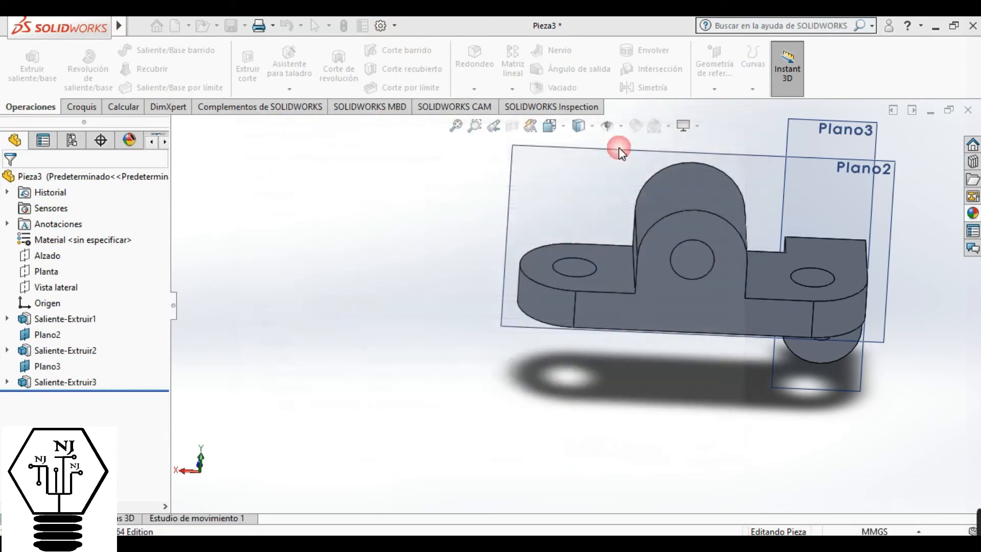
left_click(394, 26)
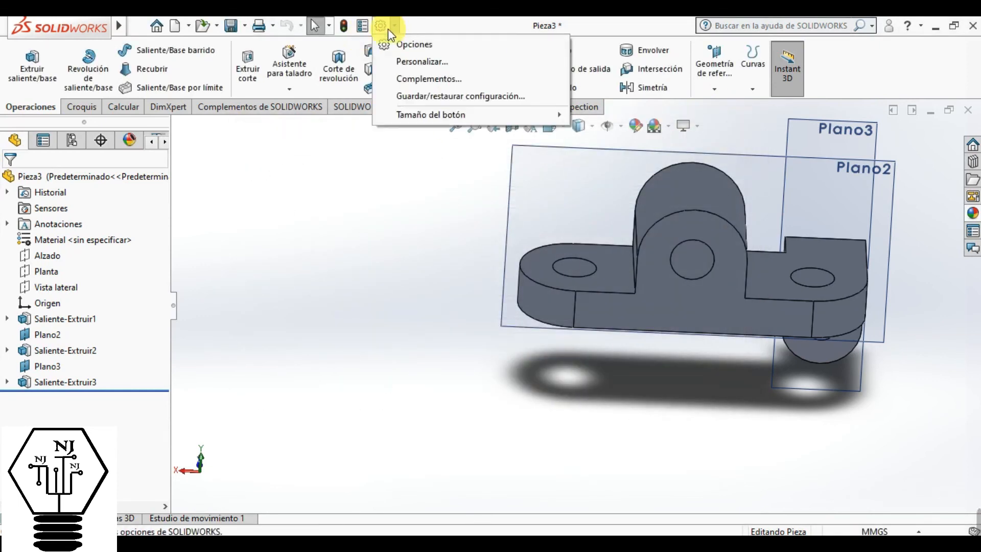
left_click(356, 262)
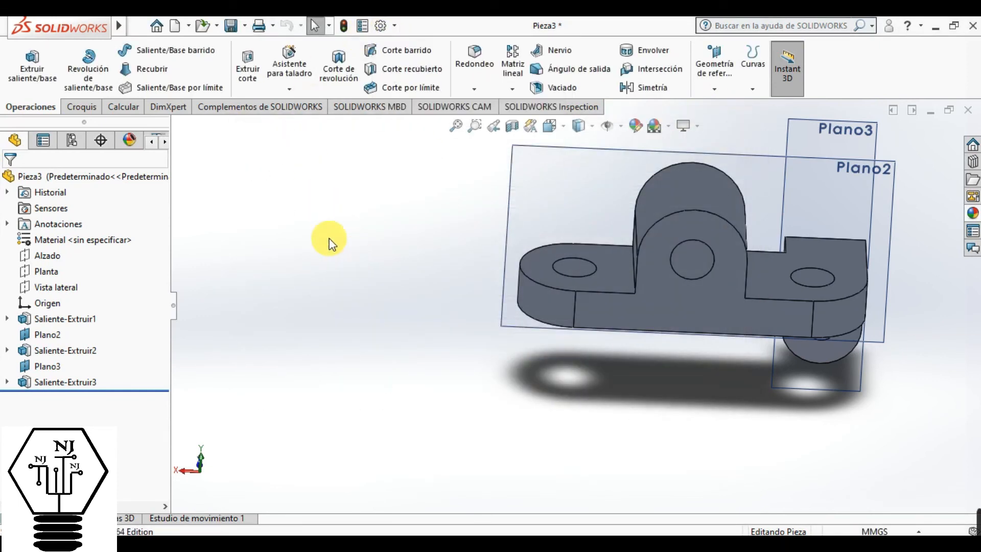
mouse_move(116, 24)
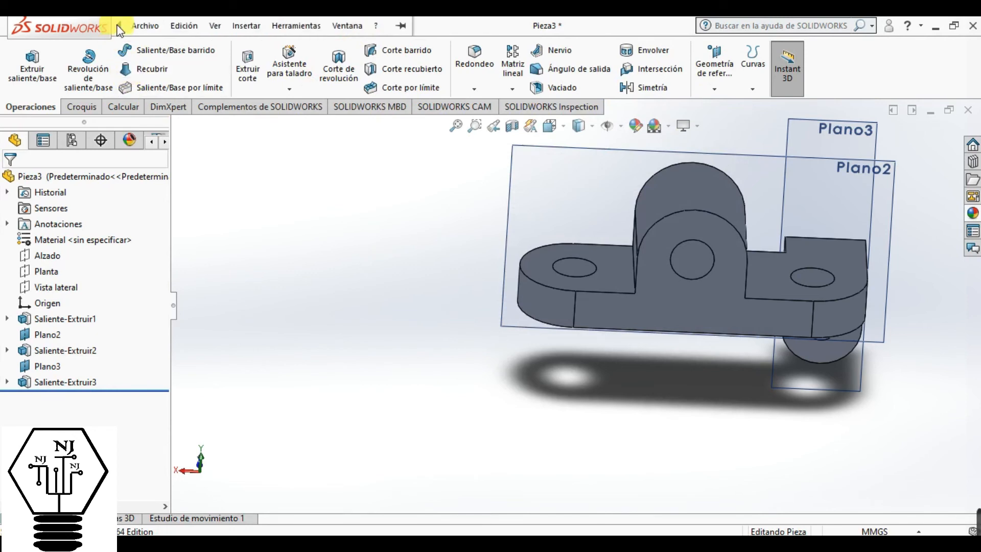
left_click(290, 30)
mouse_move(372, 430)
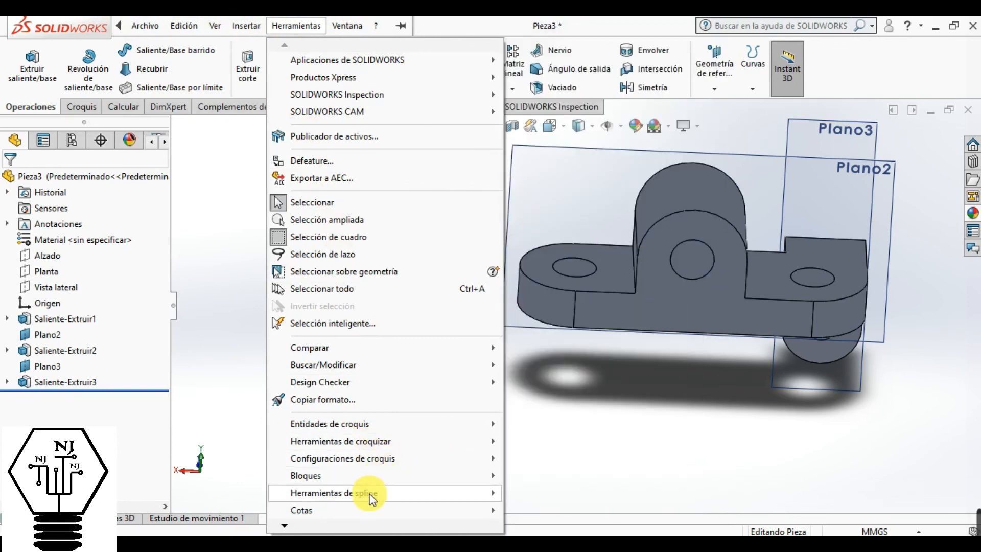
mouse_move(369, 496)
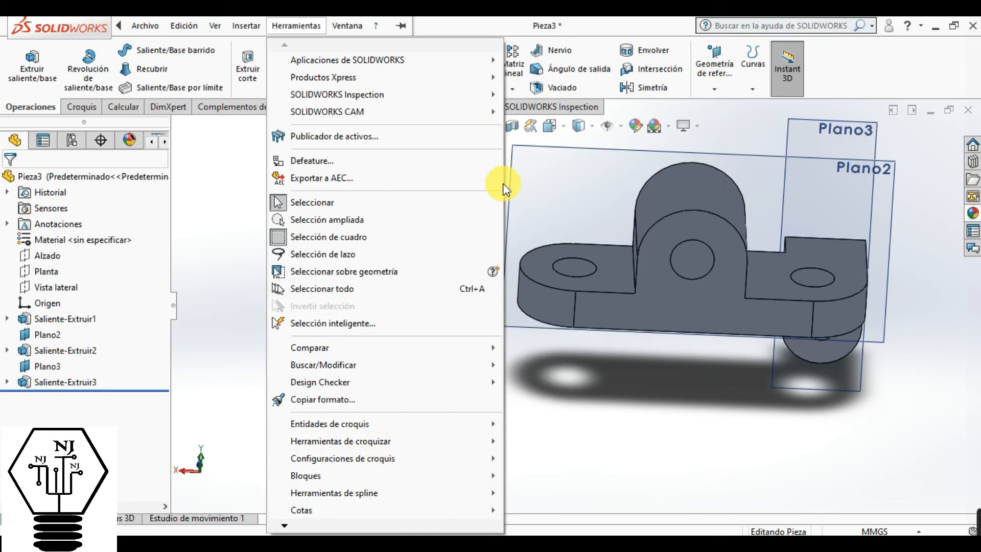
left_click(239, 240)
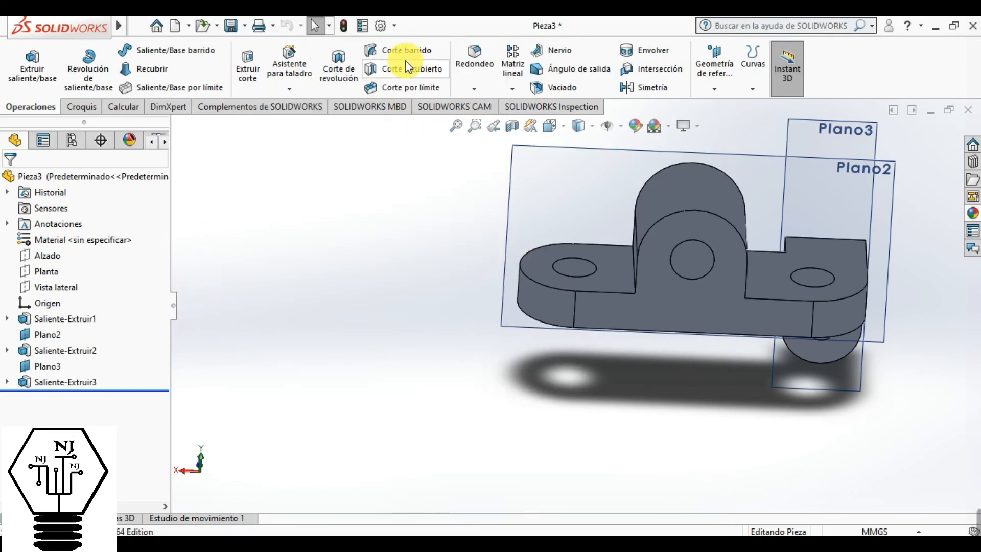
Show the finished bracket in the standard isometric view
mouse_move(729, 212)
middle_mouse_down()
mouse_move(822, 183)
mouse_move(854, 219)
mouse_move(720, 218)
middle_mouse_up()
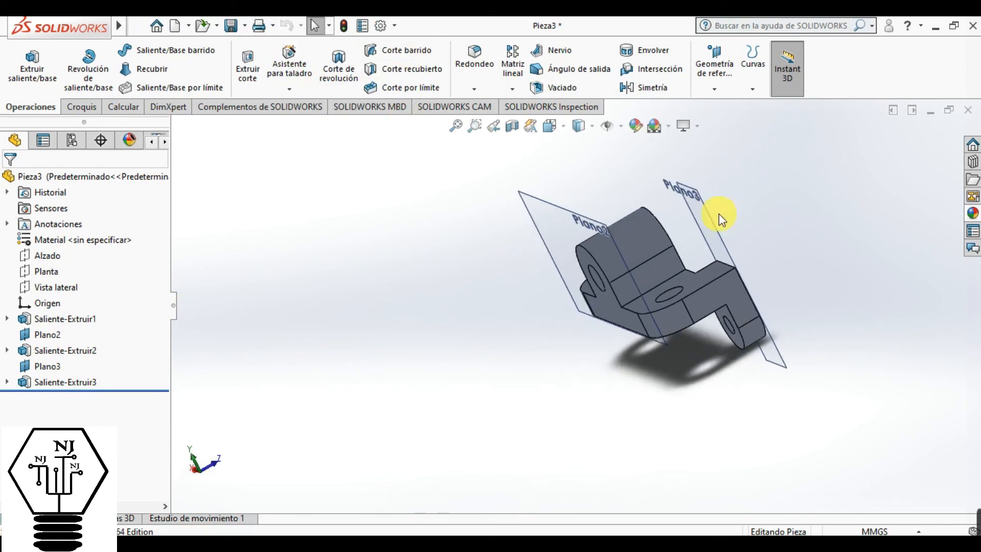
left_click(559, 129)
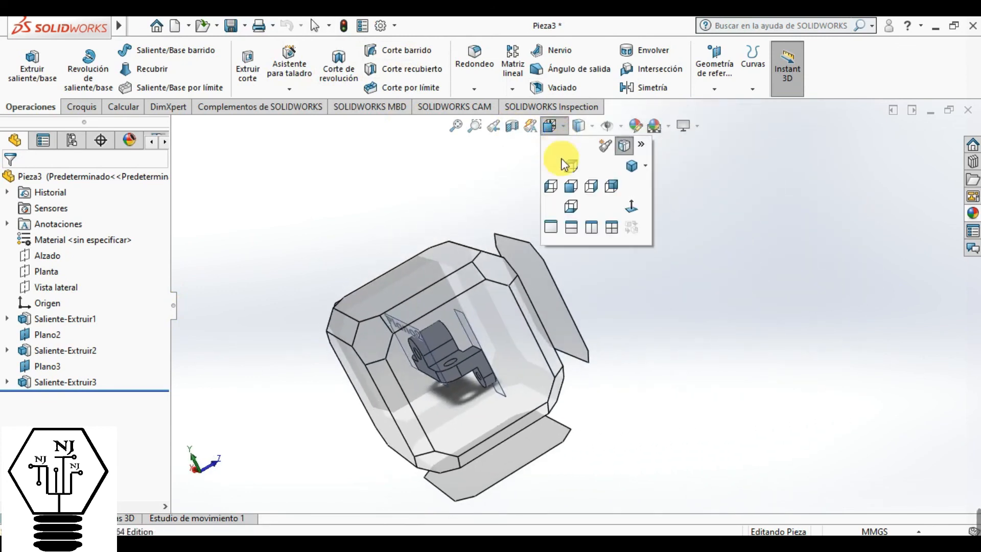
left_click(632, 167)
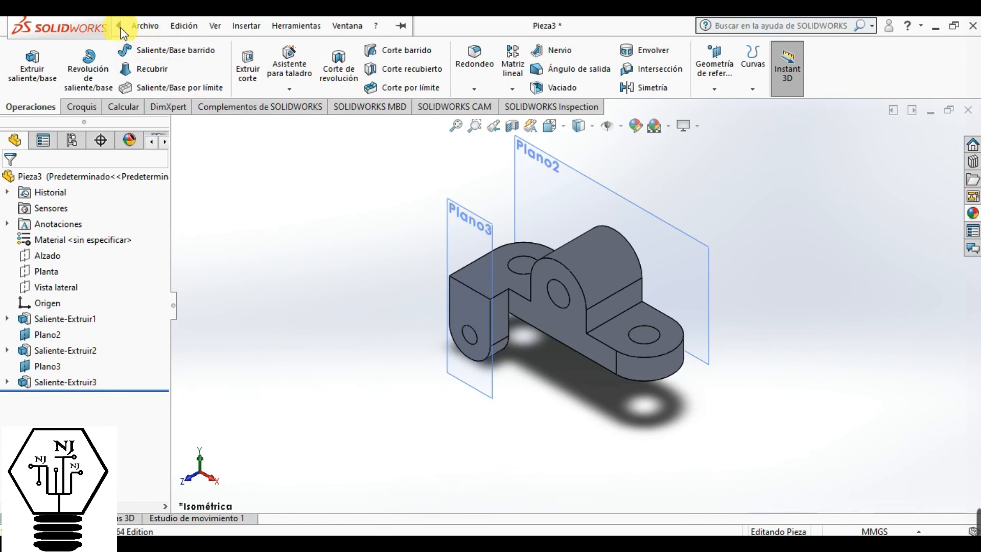
left_click(147, 30)
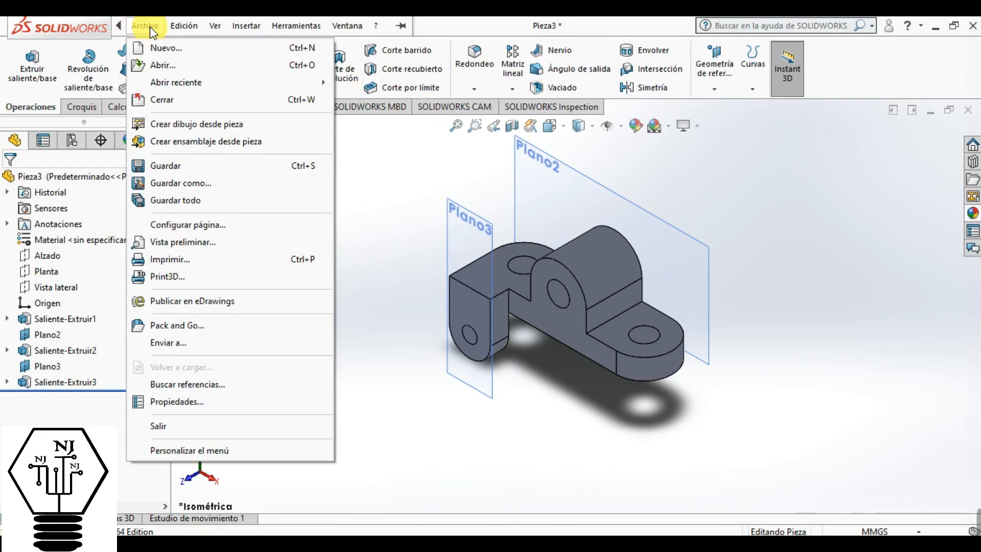
left_click(190, 23)
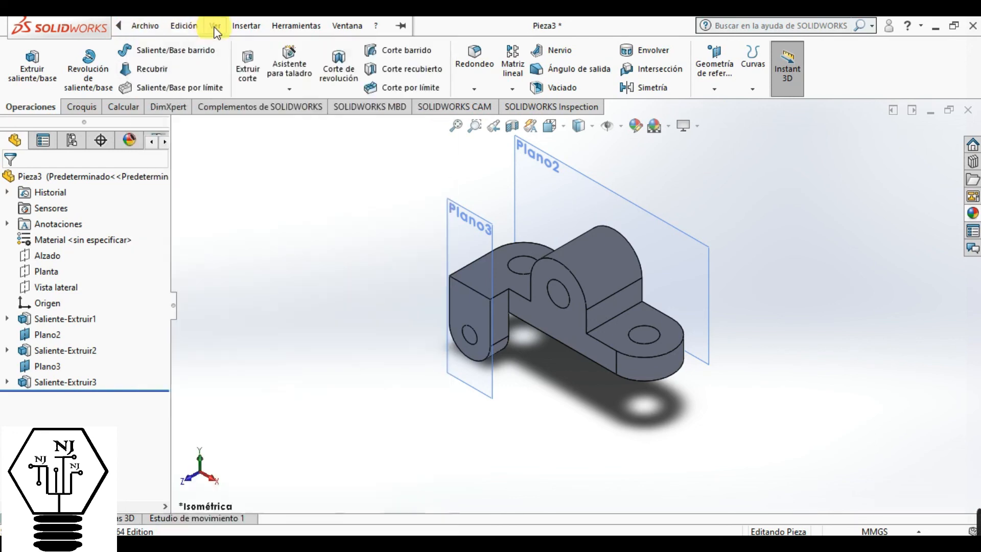
left_click(219, 32)
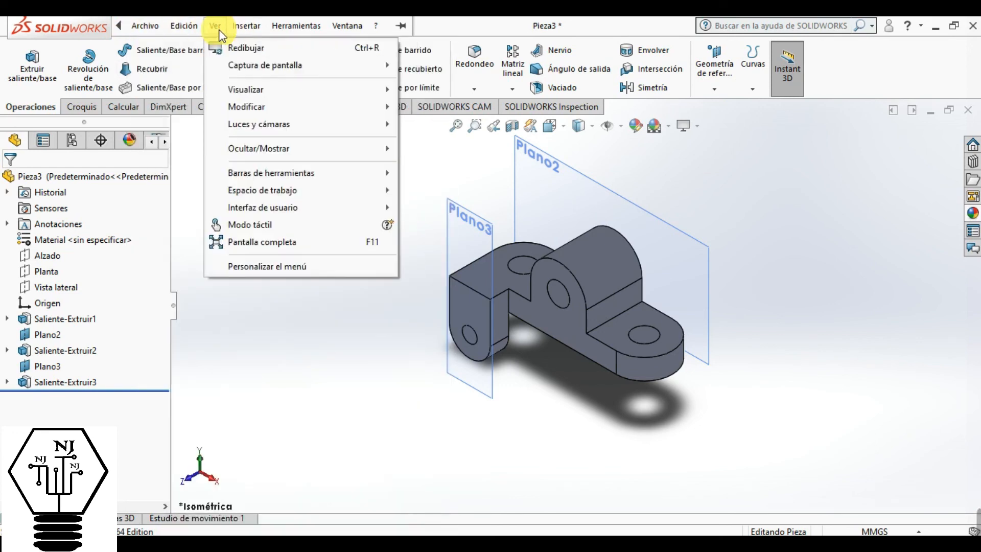
mouse_move(253, 30)
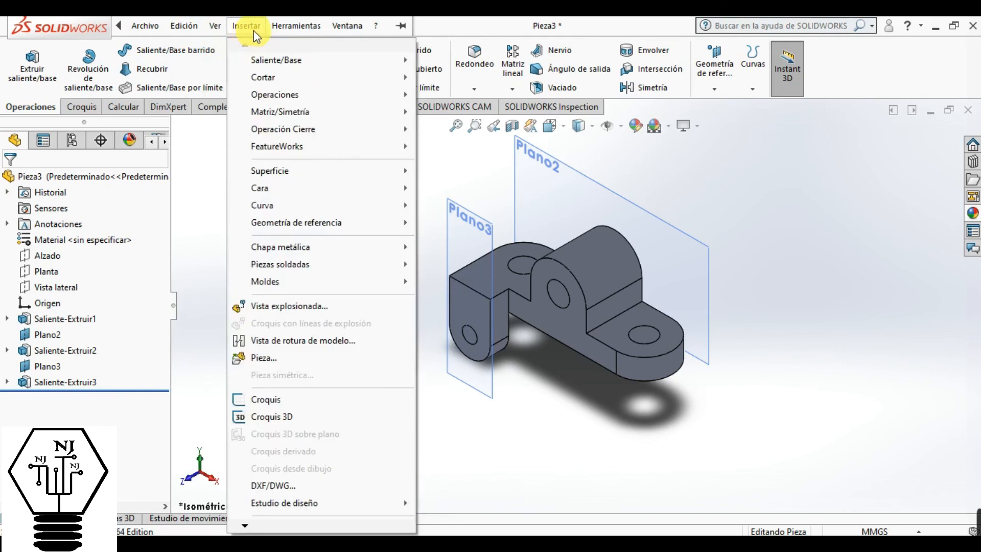
left_click(253, 29)
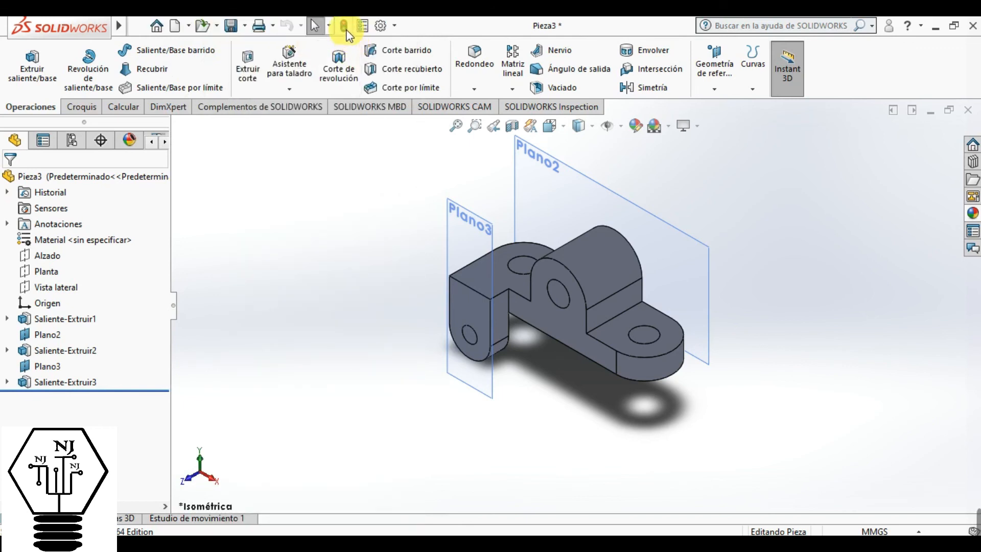
mouse_move(119, 26)
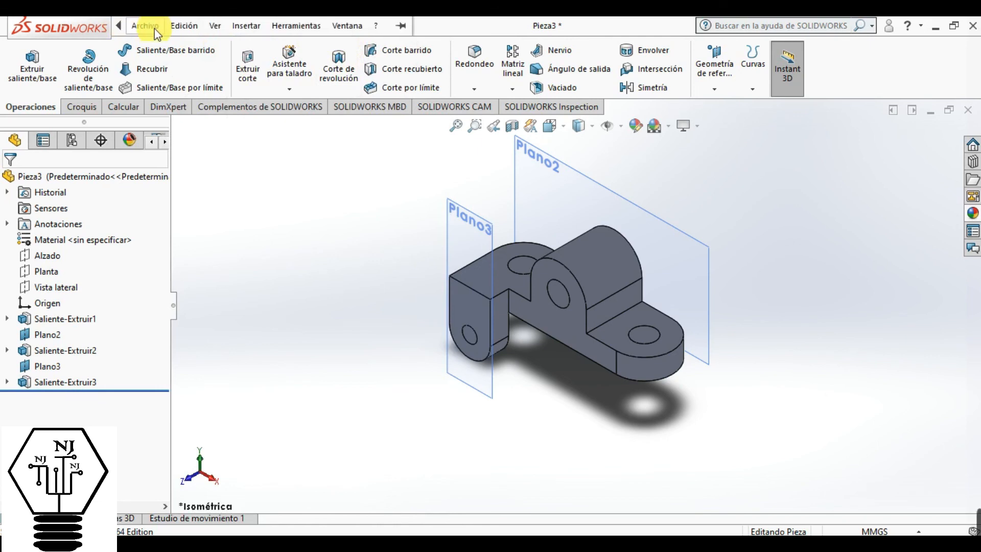
left_click(281, 26)
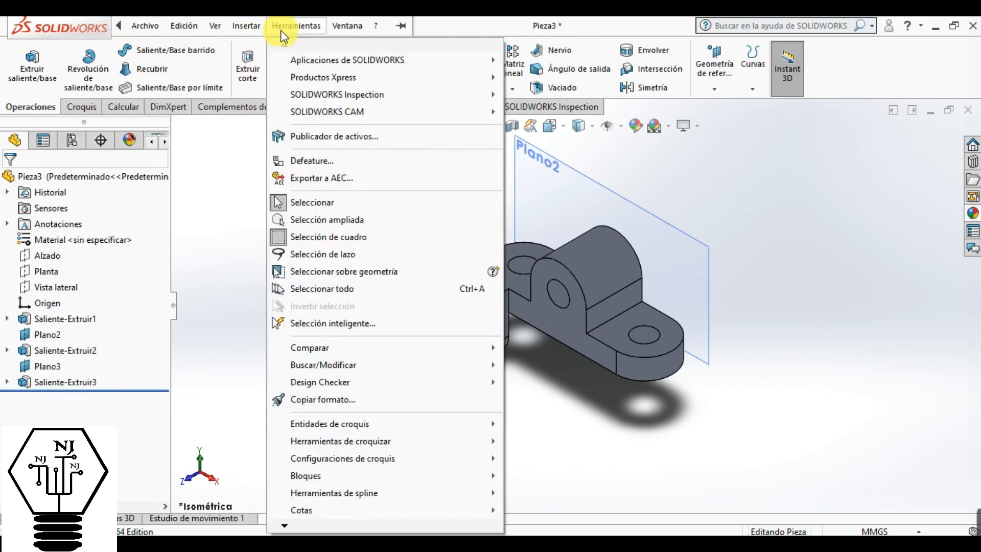
left_click(281, 28)
left_click(148, 25)
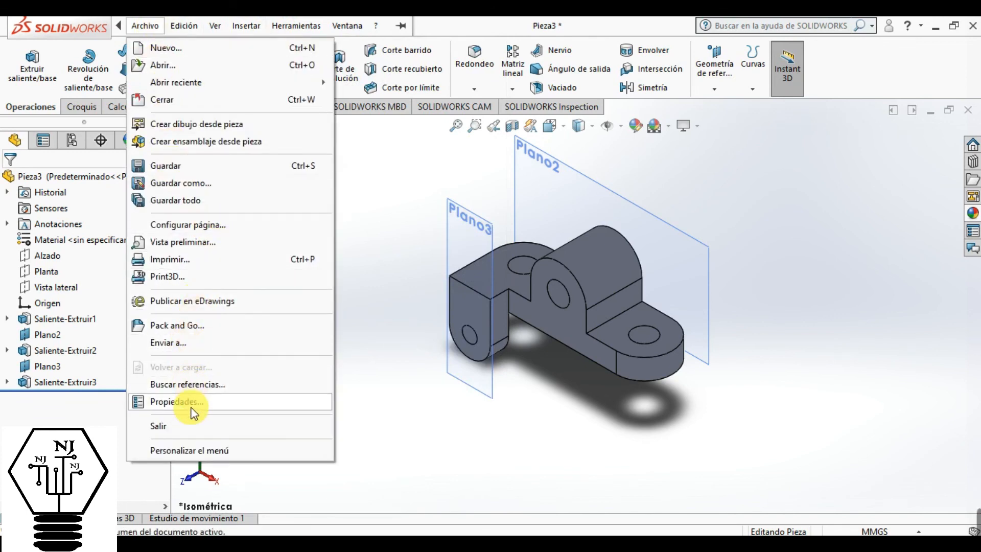
left_click(183, 29)
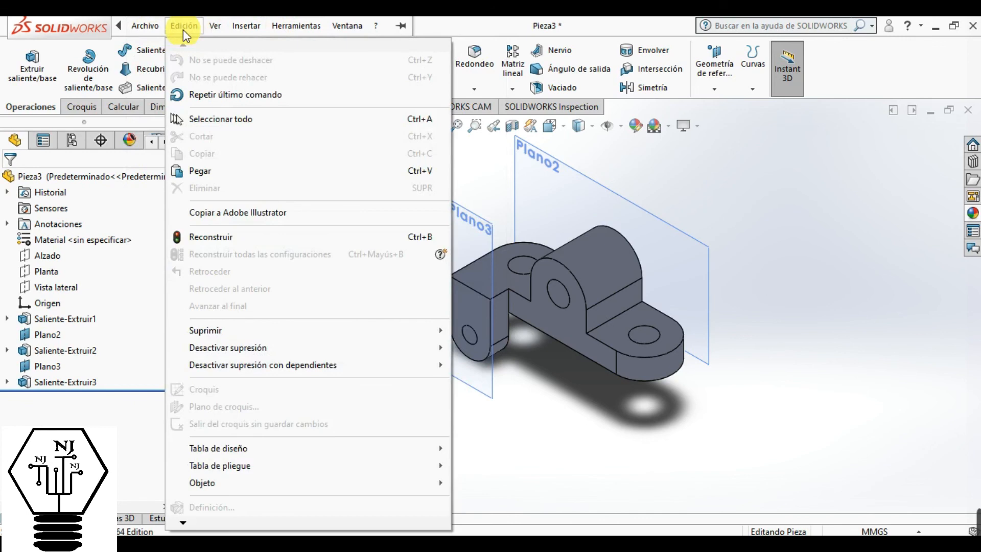
left_click(183, 28)
left_click(216, 27)
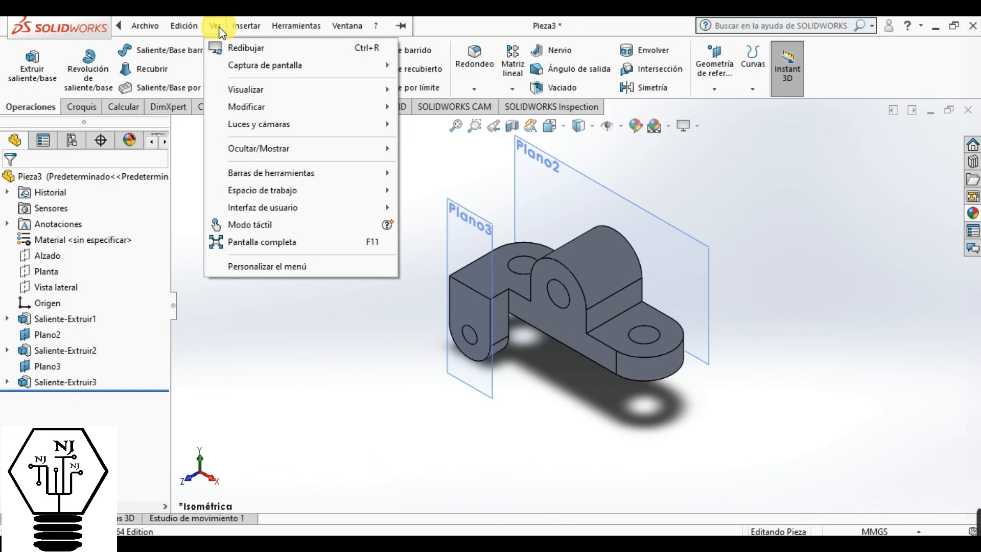
Evaluate the finished bracket's mass properties (Propiedades físicas) and highlight the mass entry in the report
mouse_move(280, 36)
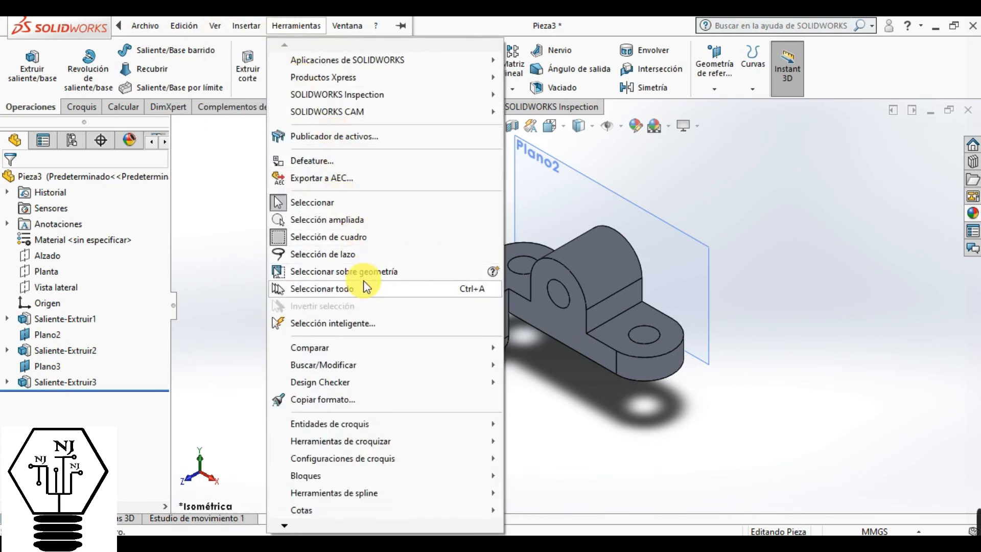
left_click(285, 526)
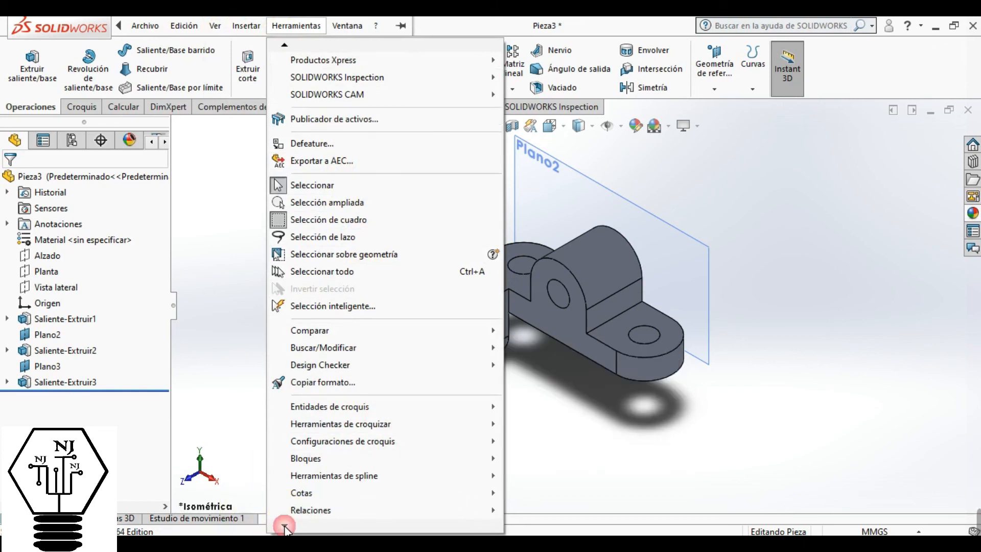
left_click(285, 526)
left_click(284, 525)
left_click(284, 525)
left_click(285, 526)
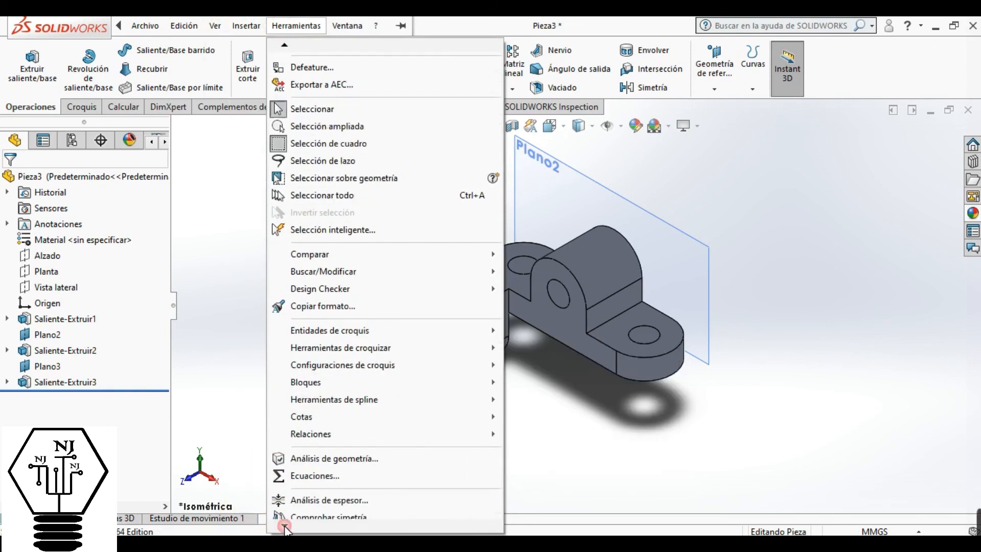
left_click(285, 526)
left_click(284, 525)
left_click(285, 526)
left_click(284, 526)
left_click(285, 526)
left_click(285, 526)
left_click(284, 525)
left_click(285, 525)
left_click(285, 526)
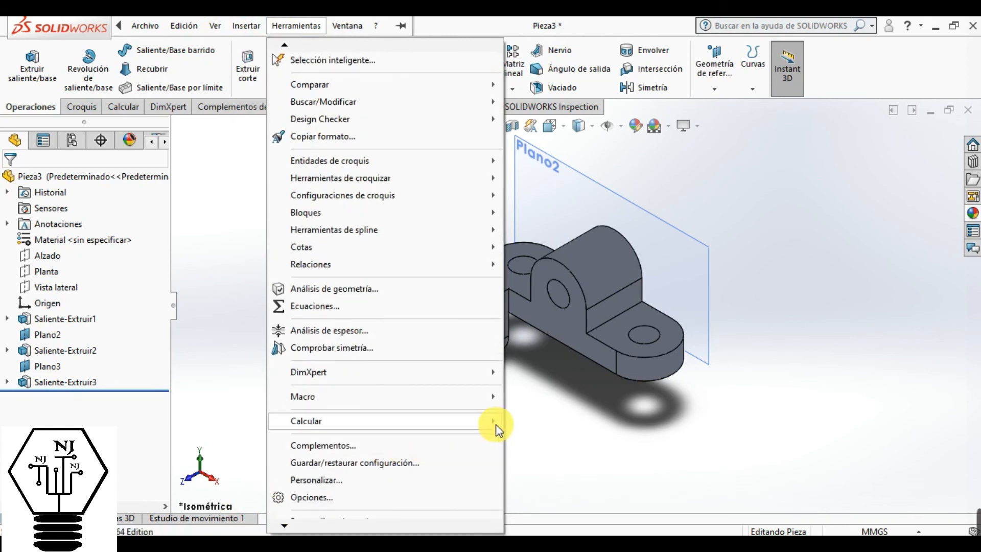
mouse_move(496, 424)
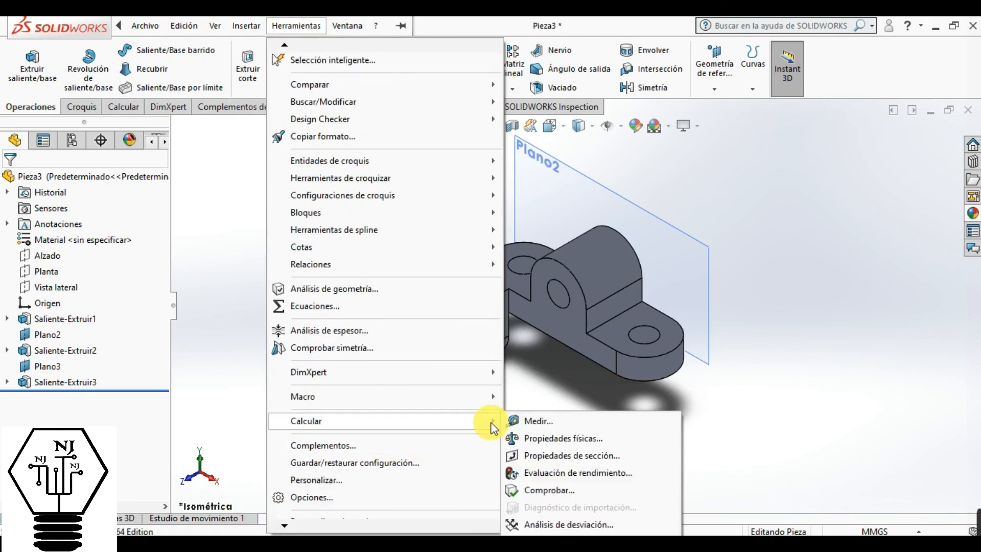
left_click(538, 438)
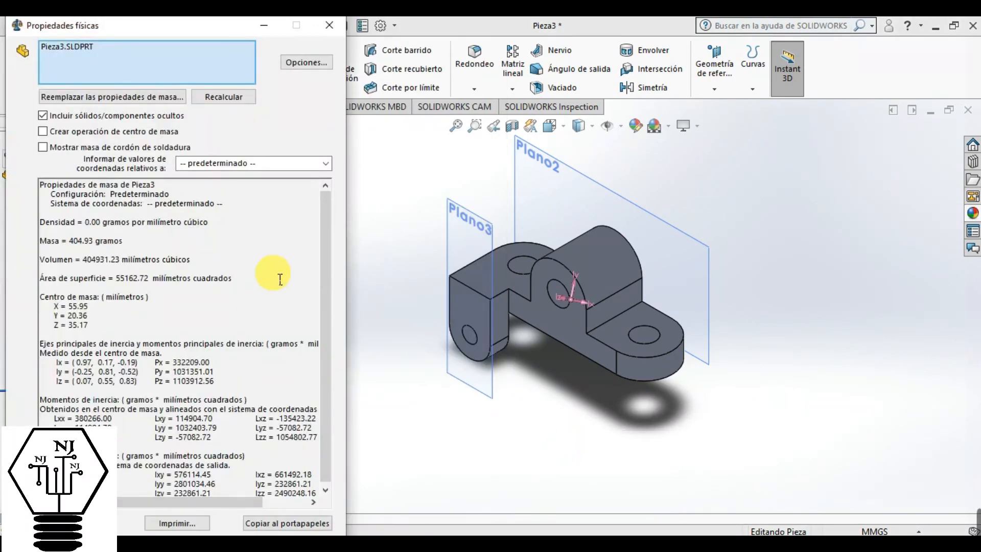
left_click_drag(123, 240, 43, 249)
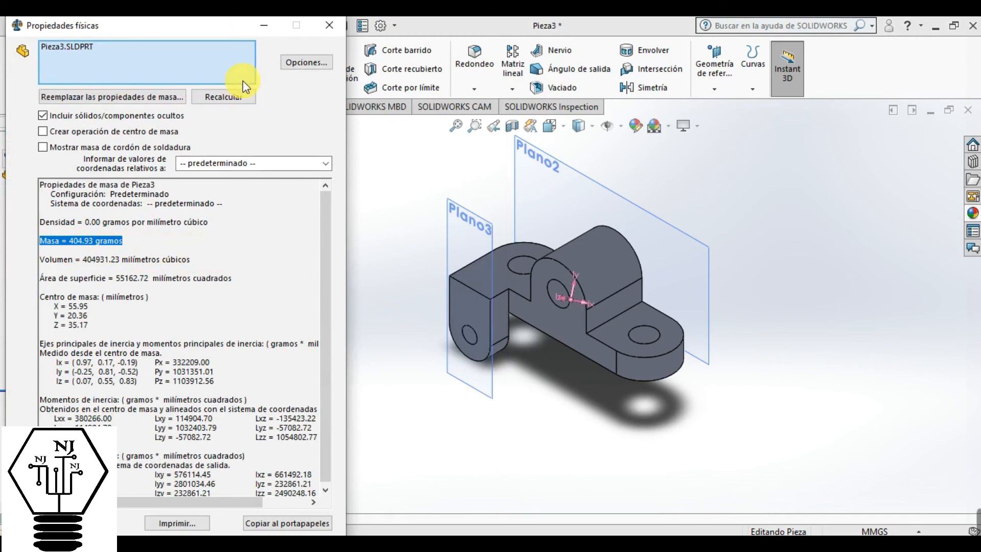
left_click_drag(228, 28, 326, 41)
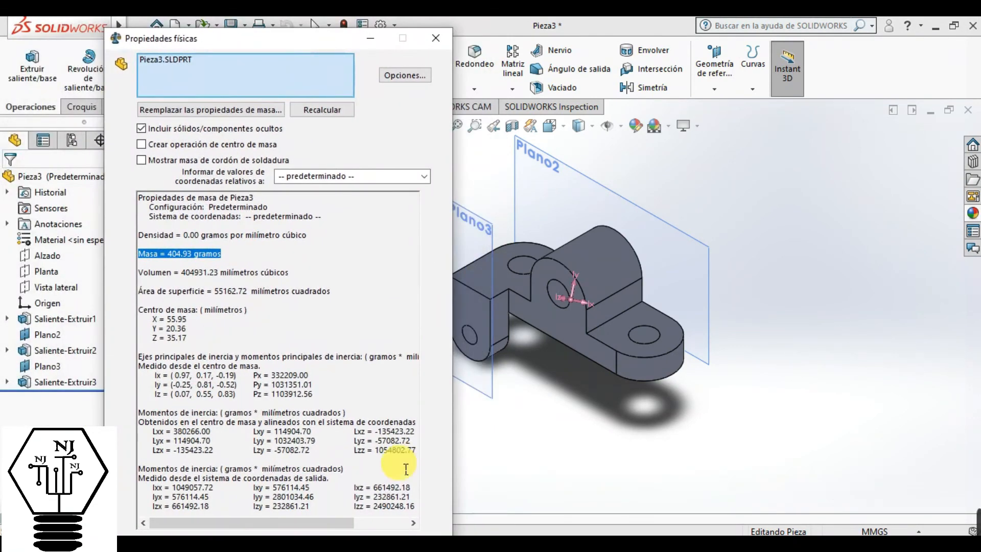
Compare the bracket's calculated mass with the mass stated on the PIEZA.png drawing in Photos, returning to the SOLIDWORKS report
left_click(560, 534)
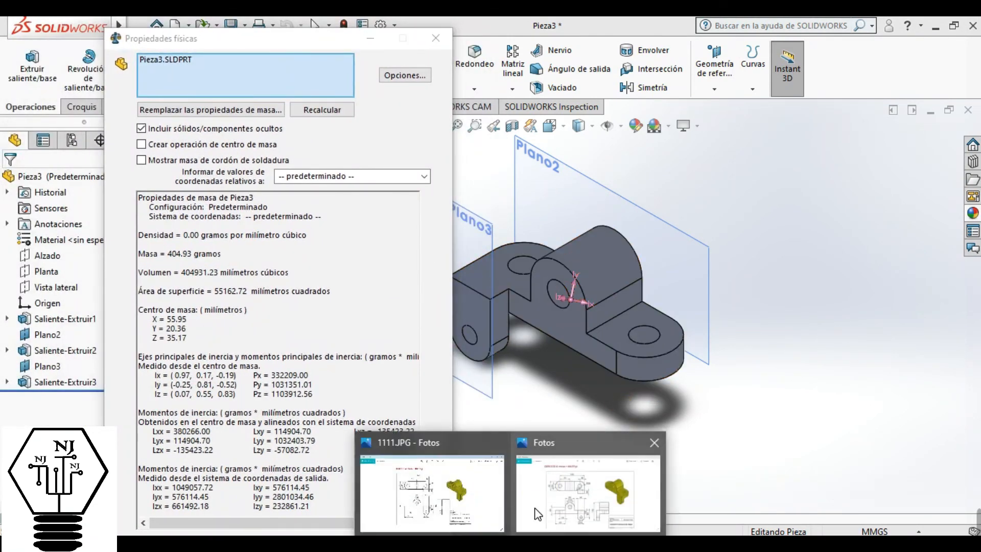
left_click(557, 468)
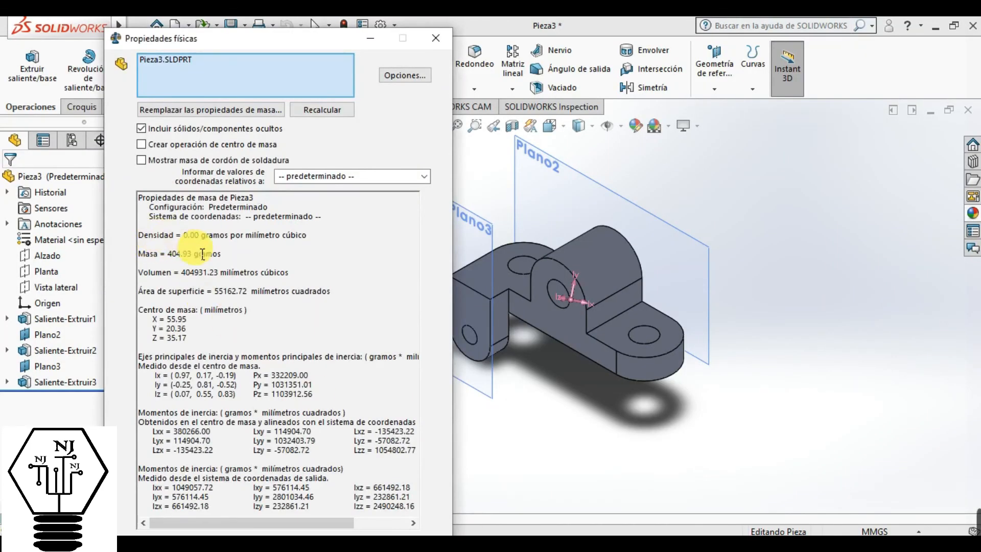
left_click_drag(233, 257, 149, 263)
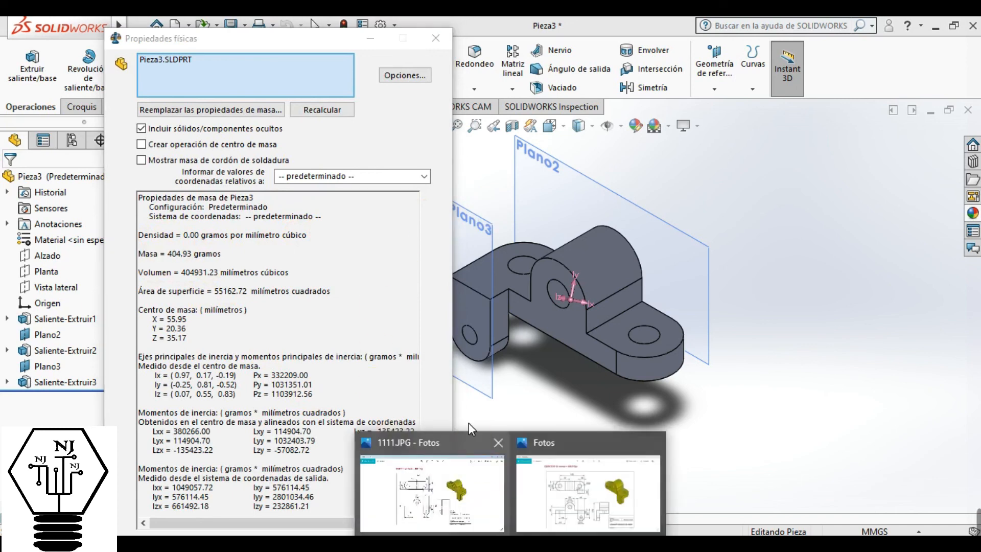
left_click(588, 478)
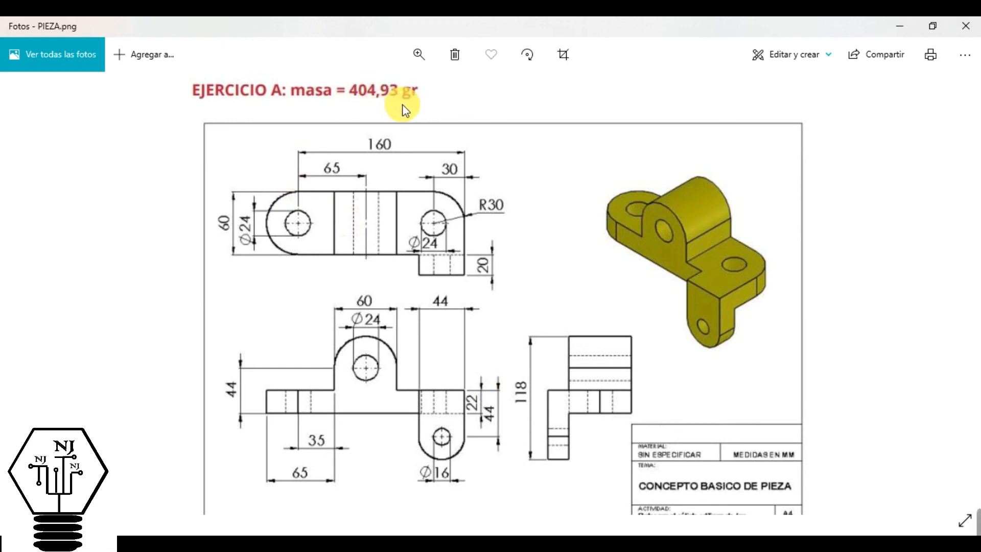
left_click(526, 544)
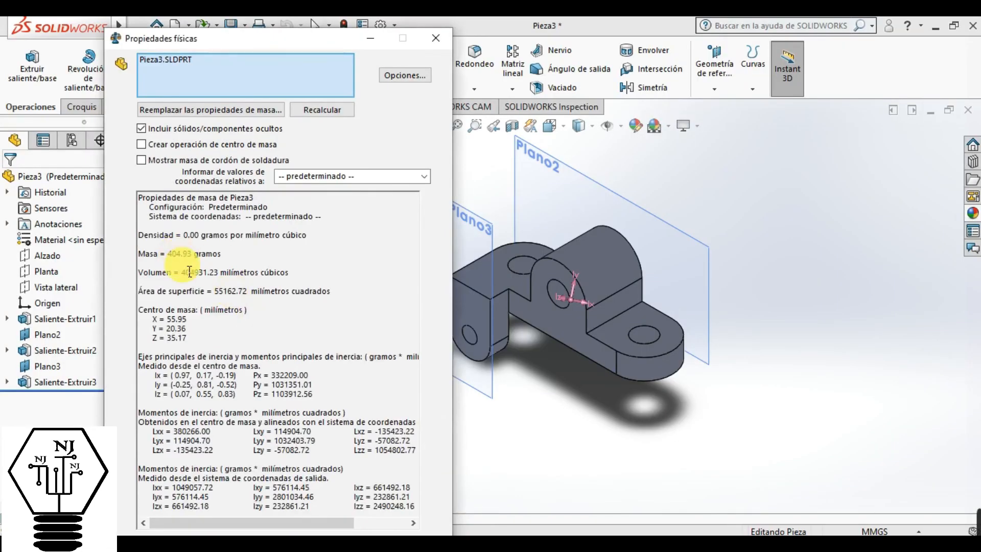
left_click_drag(222, 254, 135, 255)
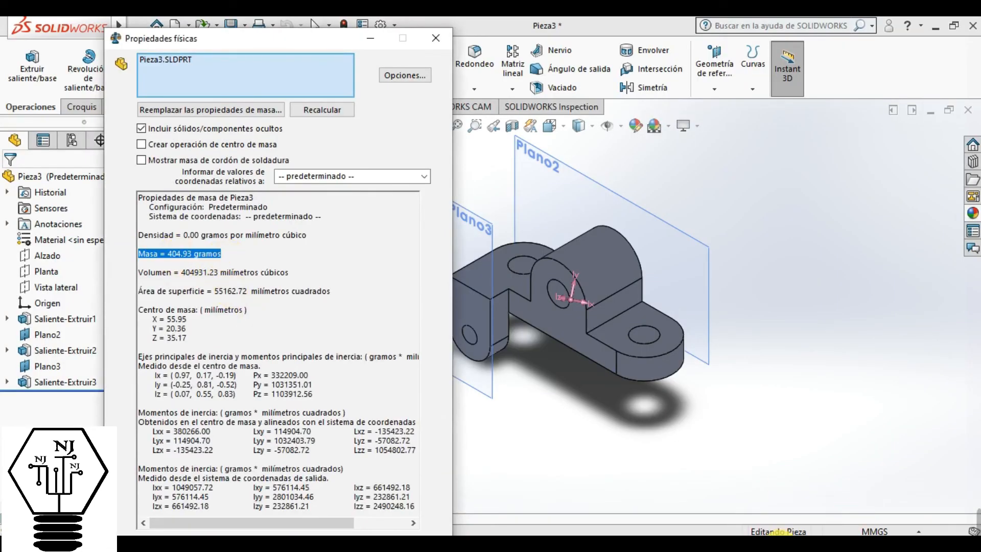